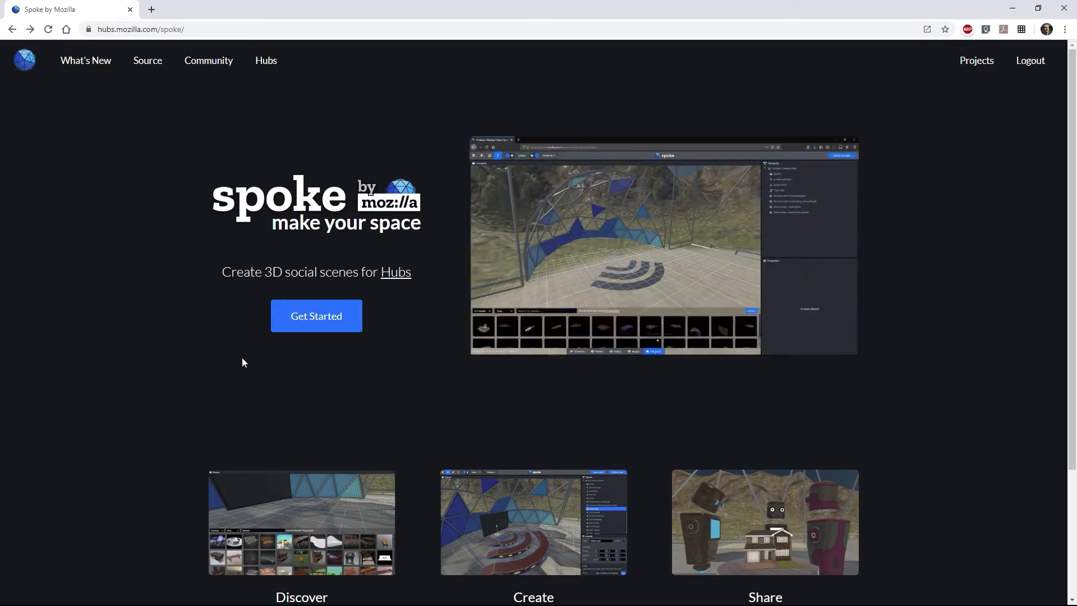
# Step: Create a new empty Spoke project and delete the Terrain_Crater1.glb model from the scene
pyautogui.click(305, 318)
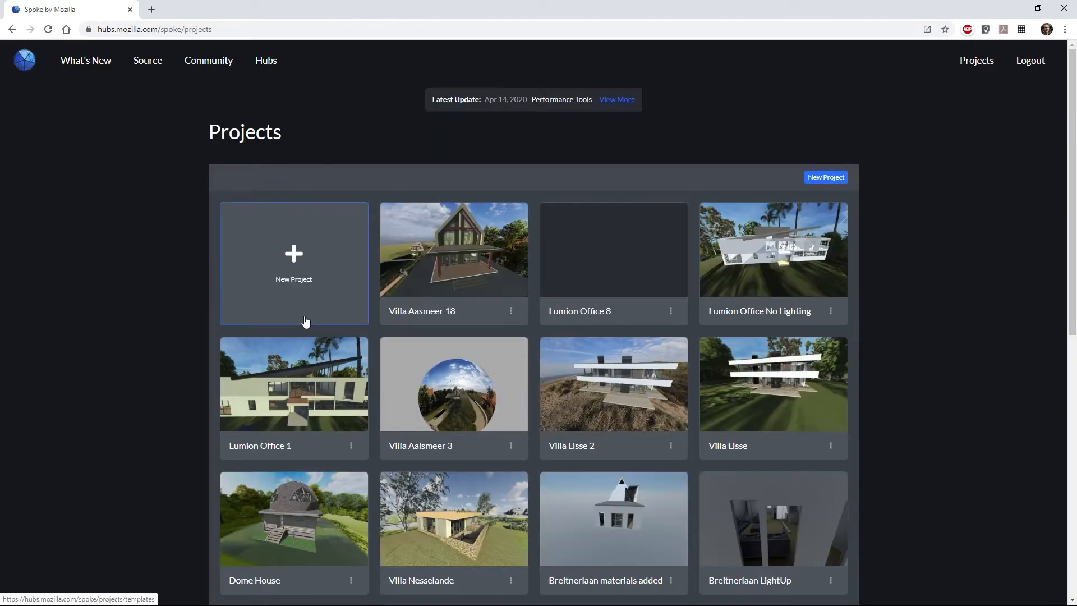
pyautogui.click(295, 255)
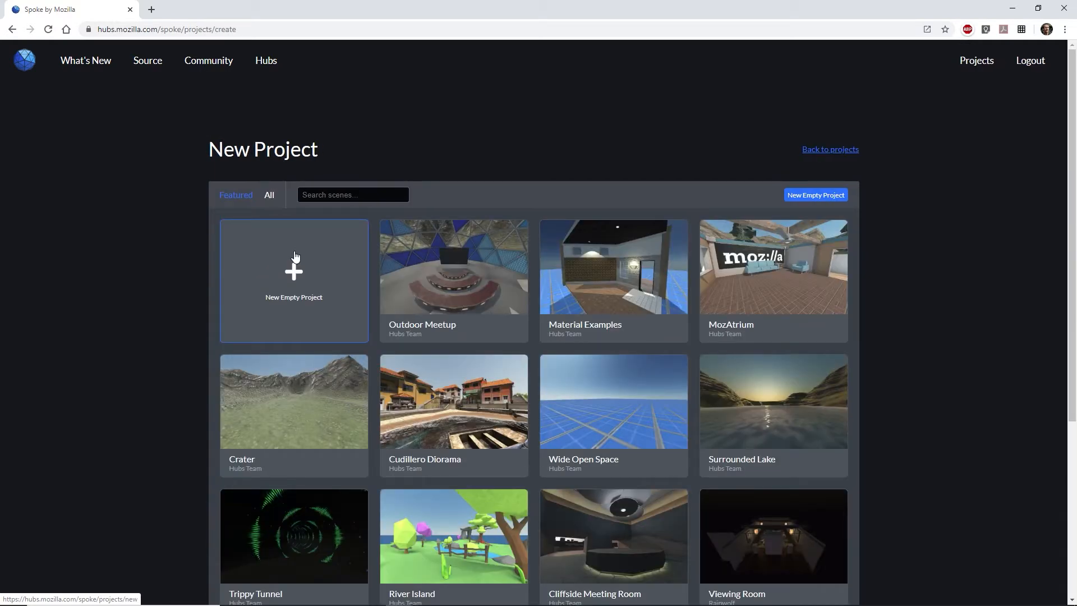
pyautogui.click(293, 274)
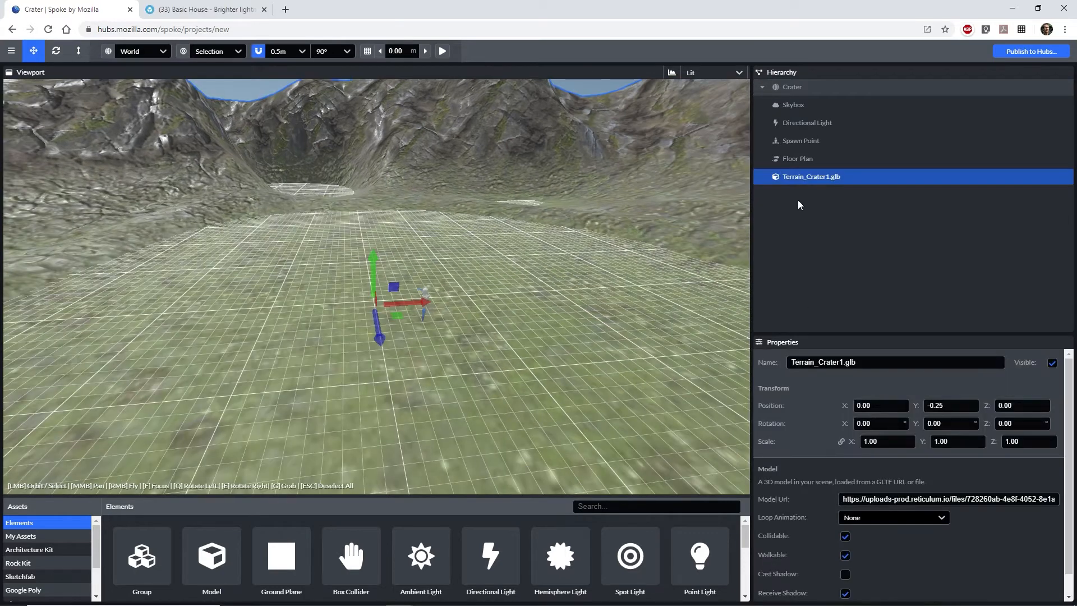
pyautogui.press('Delete')
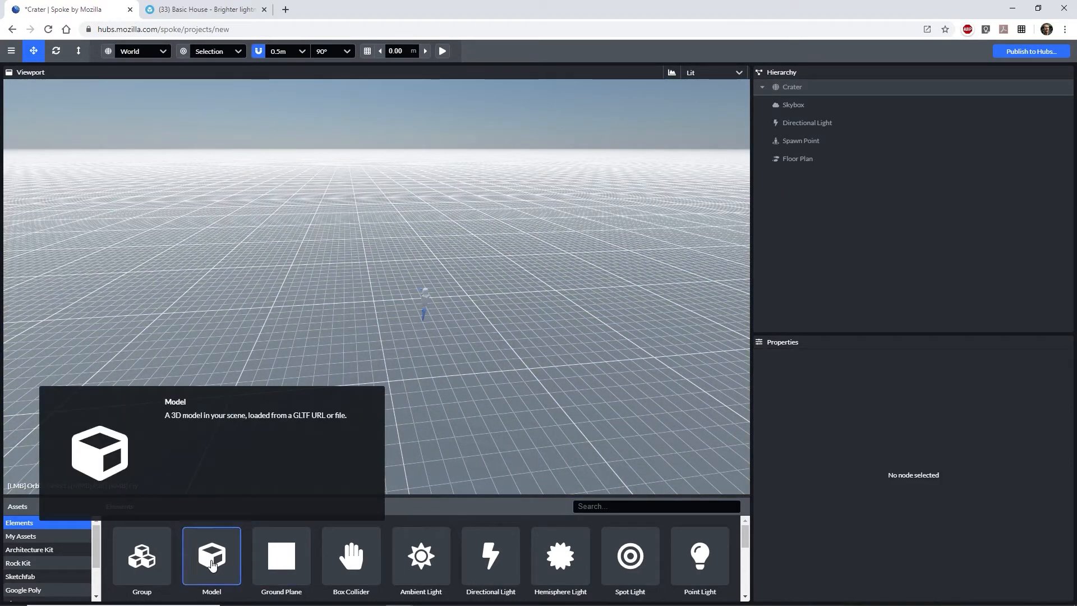
# Step: Place a Model element at X 1.00, Y 0.00, Z 1.50 and load the Sketchfab basic-house-brighter-lightmaps address as its model URL
pyautogui.click(235, 536)
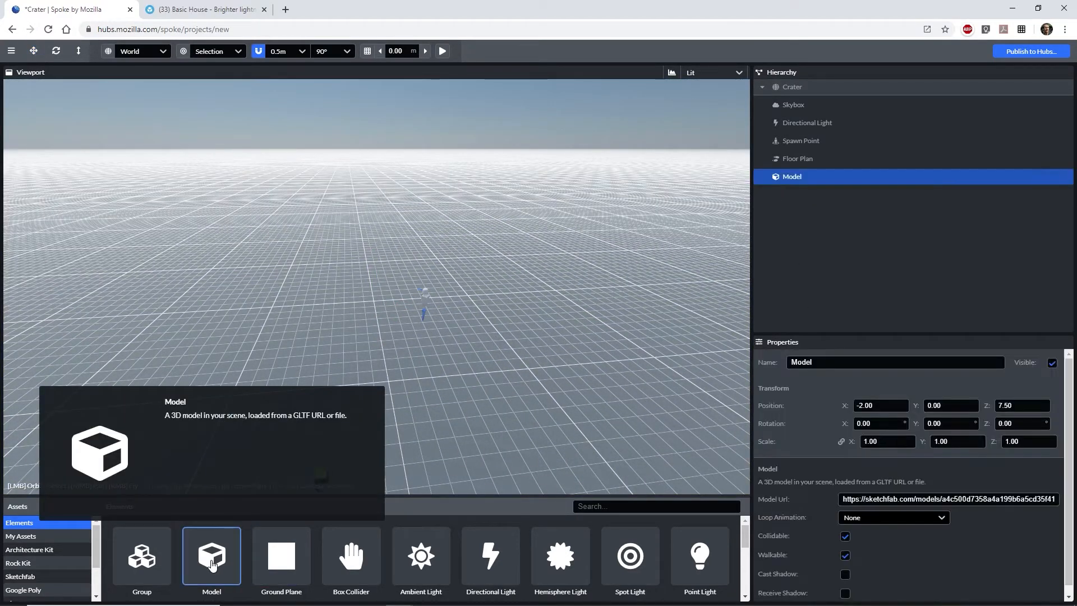
pyautogui.click(400, 314)
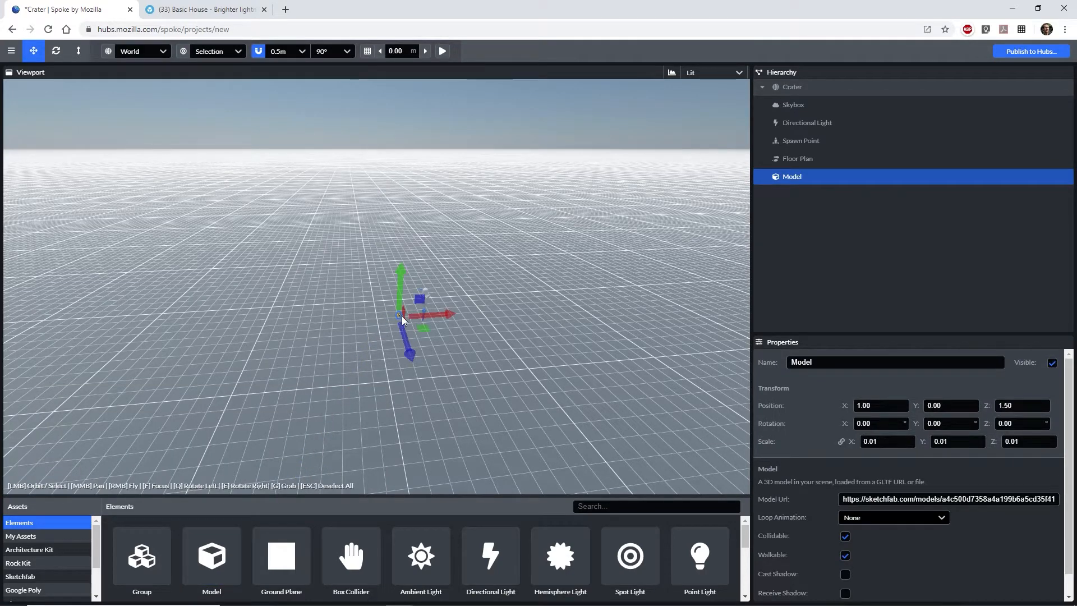
pyautogui.click(906, 498)
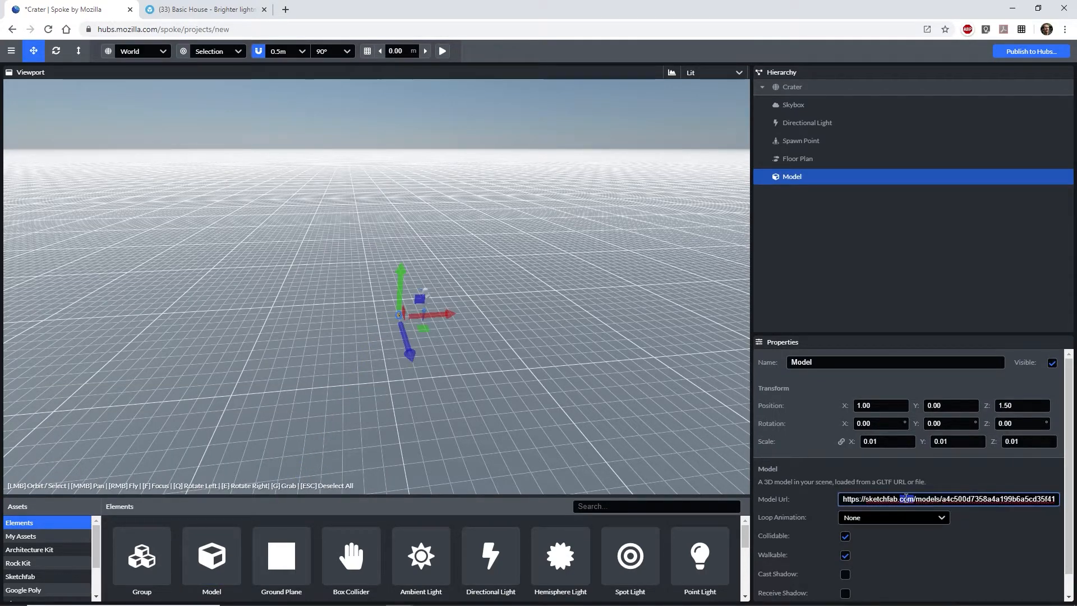
pyautogui.hotkey('ctrl', 'a')
pyautogui.hotkey('ctrl', 'v')
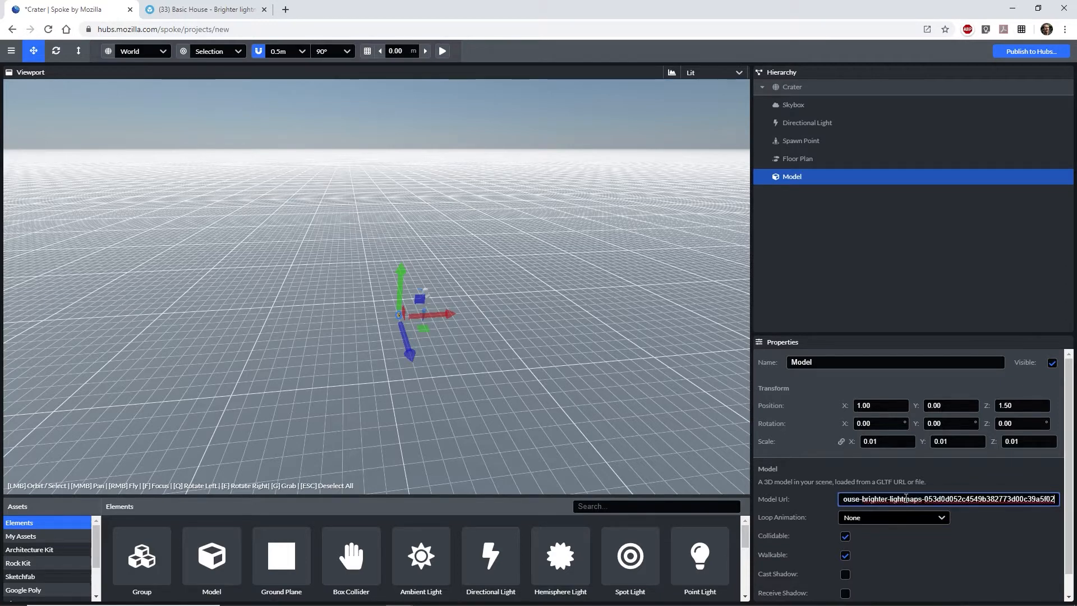
pyautogui.press('Return')
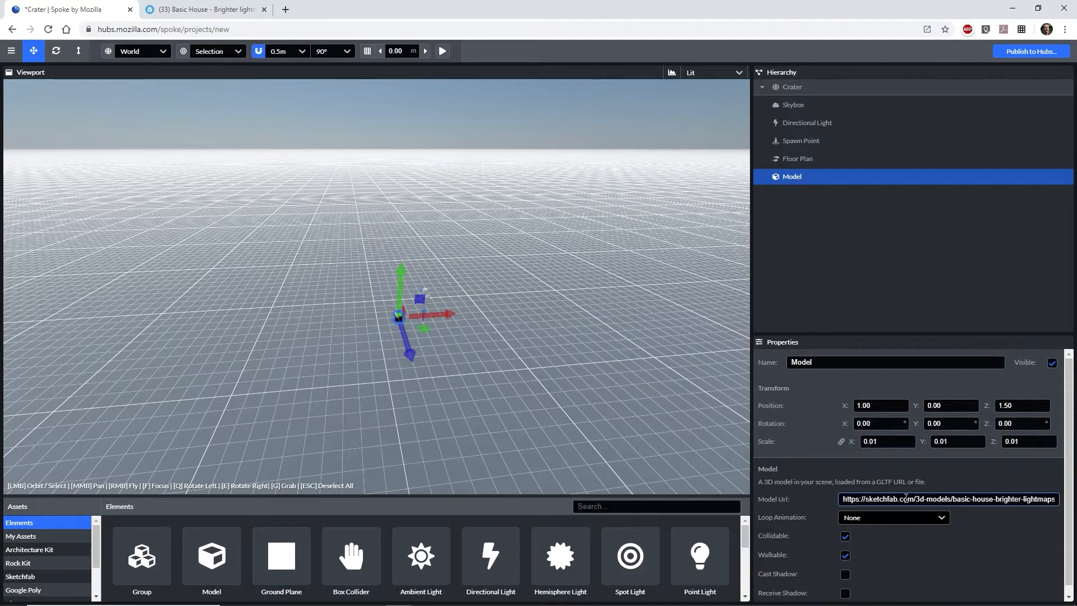
# Step: Copy the address of the Basic House - Brighter lightmaps Sketchfab page into the model's URL and set the model's scale to 1
pyautogui.hotkey('ctrl', 'Tab')
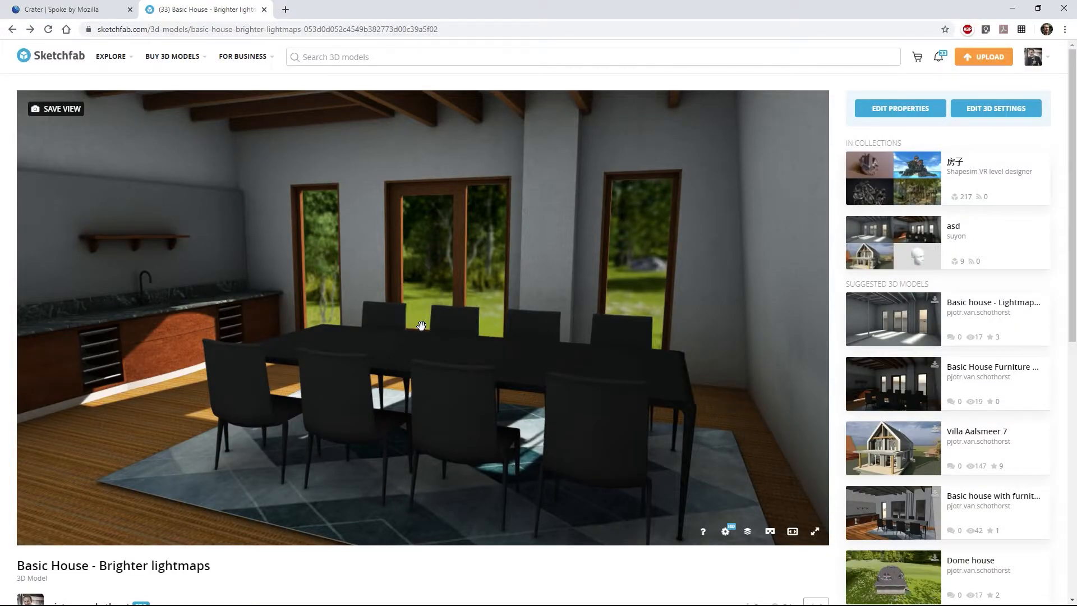
pyautogui.click(366, 31)
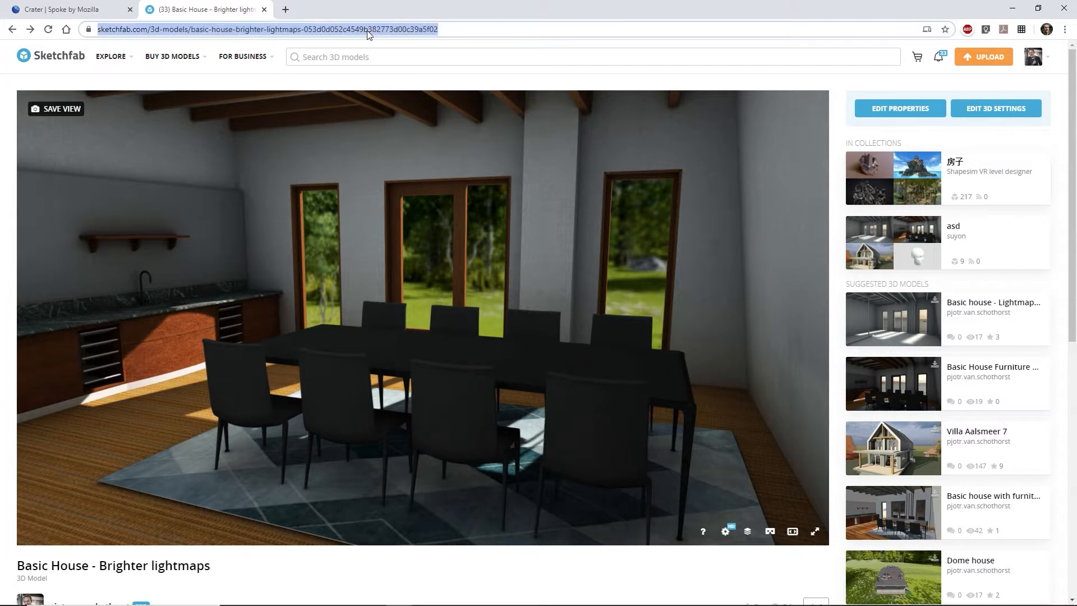
pyautogui.rightClick(367, 31)
pyautogui.click(392, 110)
pyautogui.hotkey('ctrl', 'Tab')
pyautogui.hotkey('ctrl', 'v')
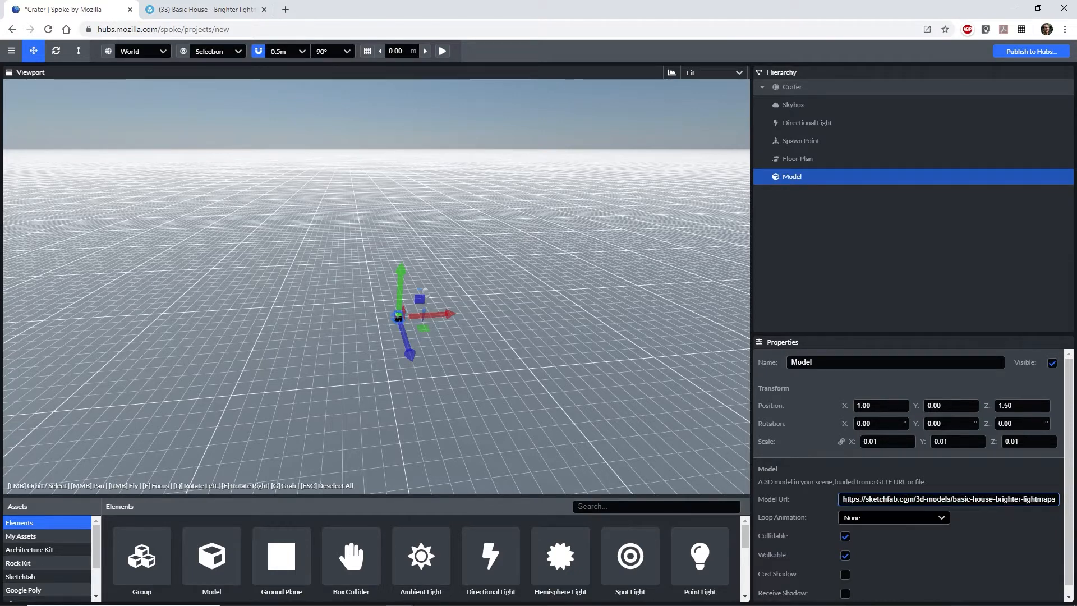
pyautogui.doubleClick(897, 442)
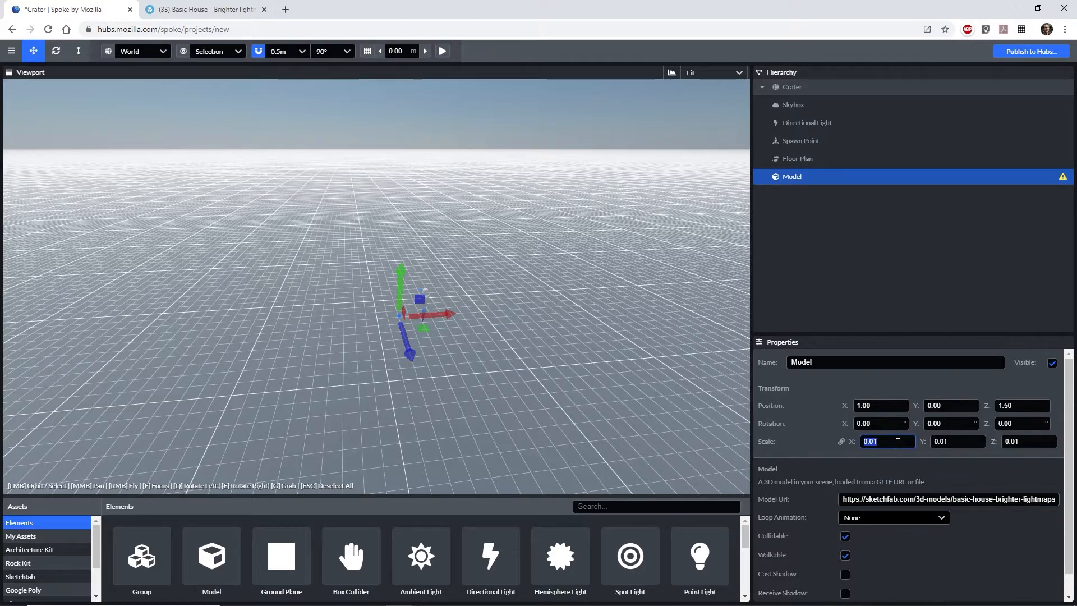
pyautogui.write('1')
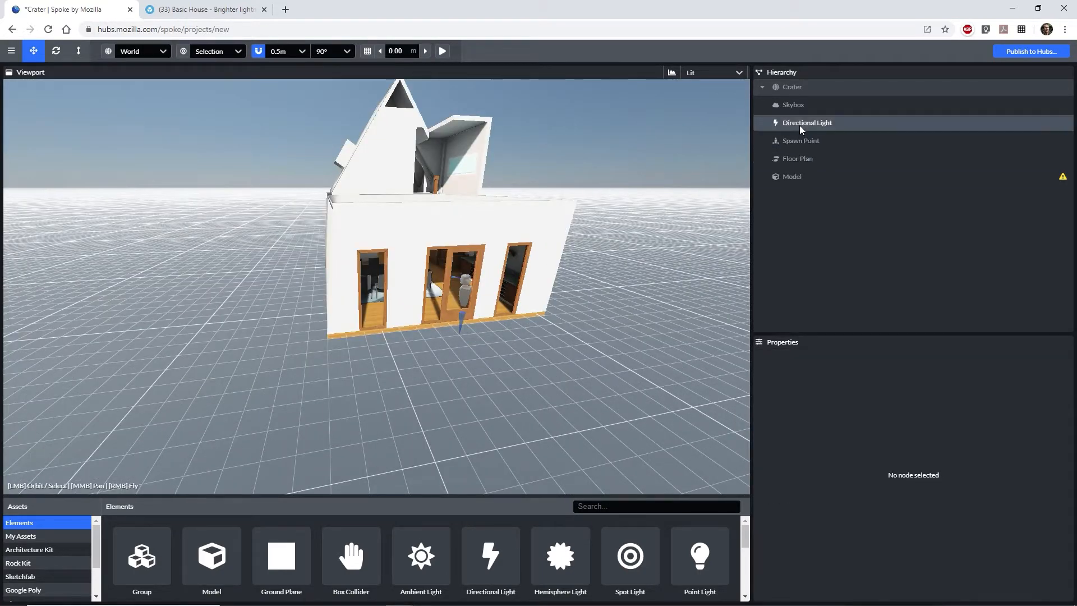
# Step: Replace the scene's directional light with a hemisphere light
pyautogui.click(800, 123)
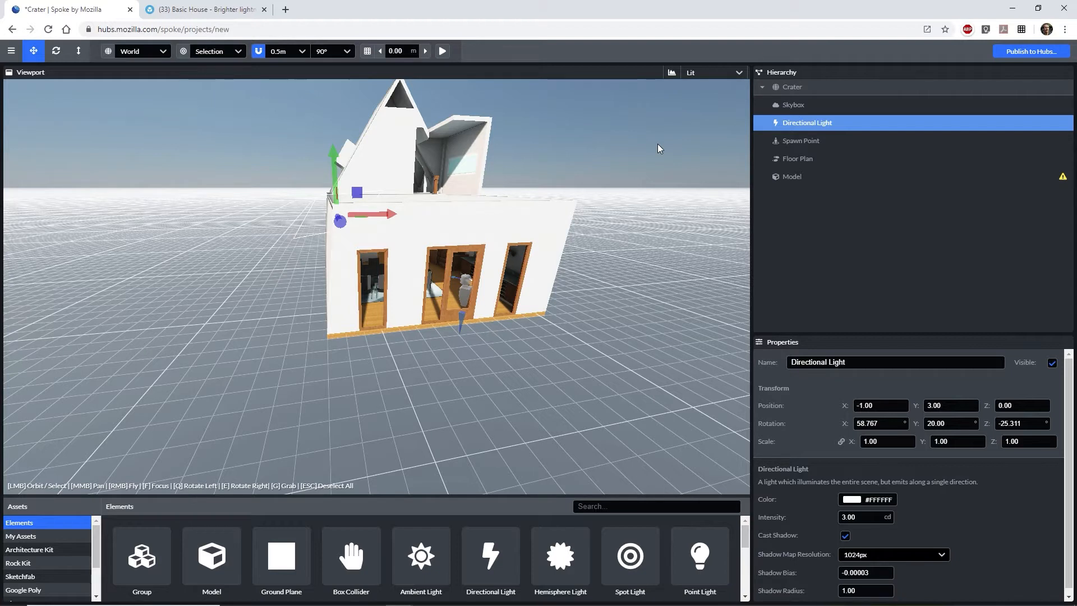
pyautogui.press('Delete')
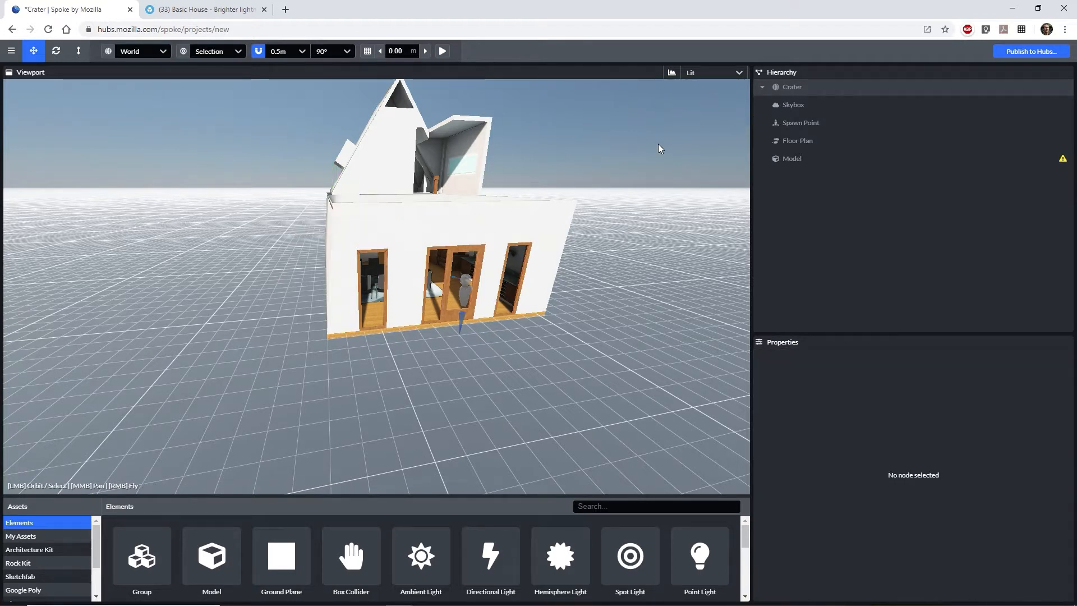
pyautogui.click(560, 555)
pyautogui.moveTo(542, 384); pyautogui.dragTo(598, 260)
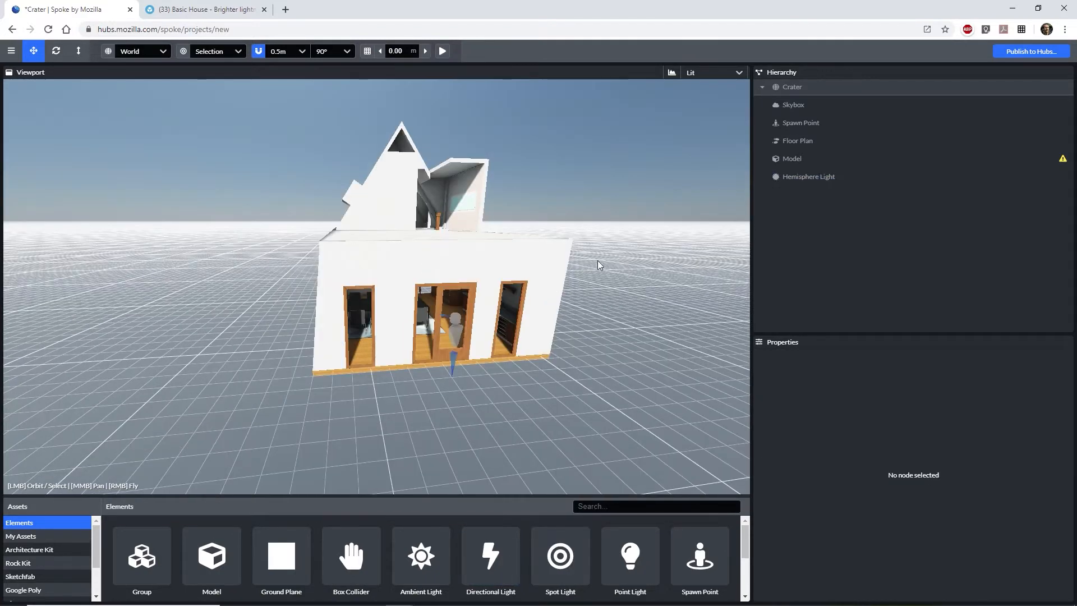
# Step: Rename both the scene's root object and the house model to Basic House
pyautogui.click(796, 87)
pyautogui.moveTo(813, 362); pyautogui.dragTo(783, 361)
pyautogui.write('Basic House')
pyautogui.click(793, 159)
pyautogui.write('Basic House')
# Step: Save the project as Basic House and publish its scene to Hubs
pyautogui.click(1023, 52)
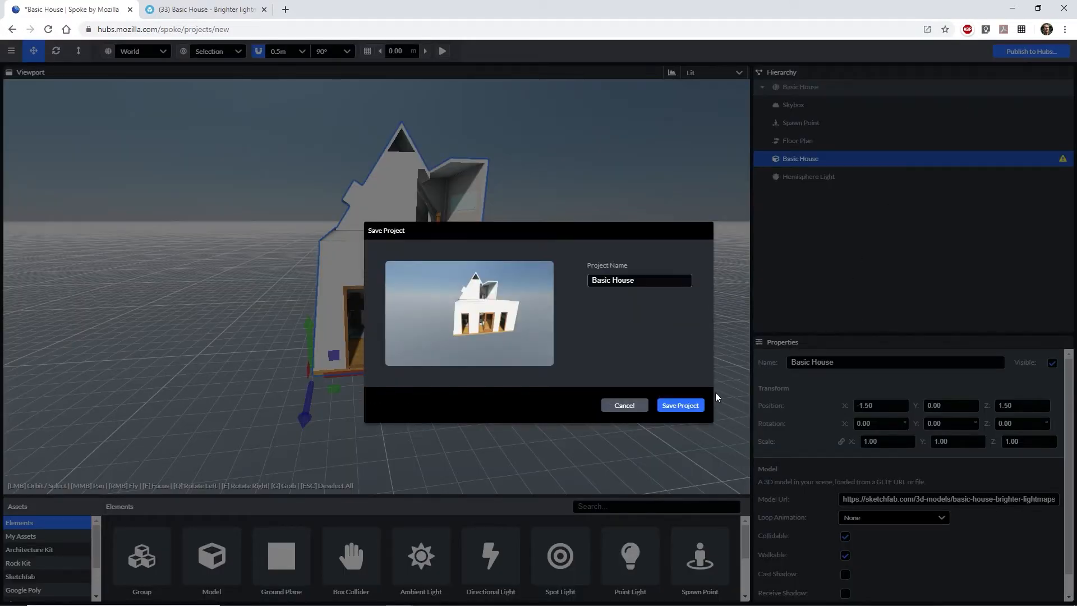
pyautogui.click(686, 405)
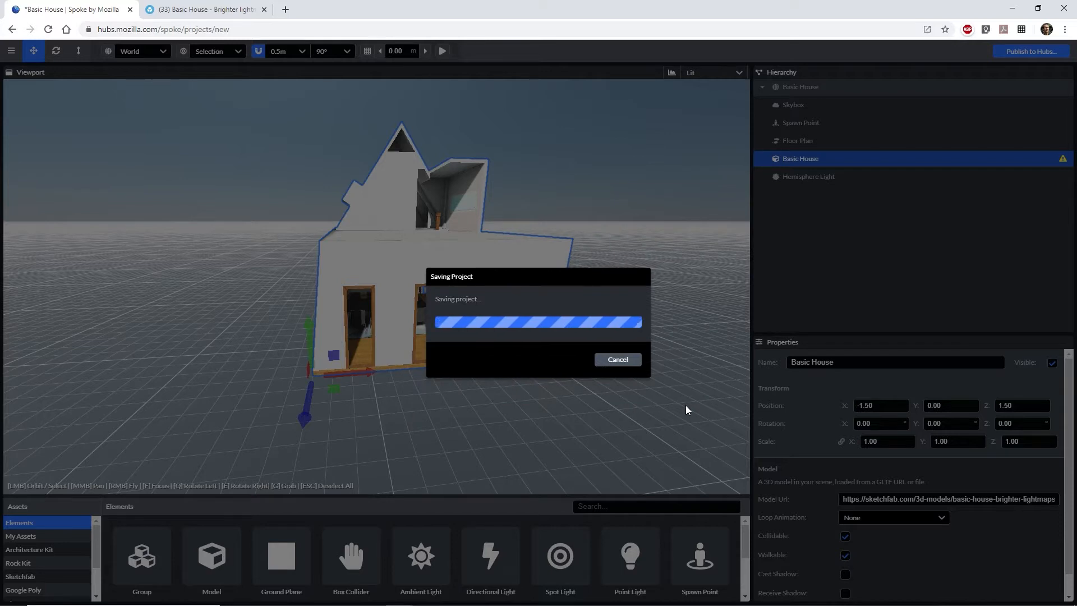
pyautogui.click(701, 424)
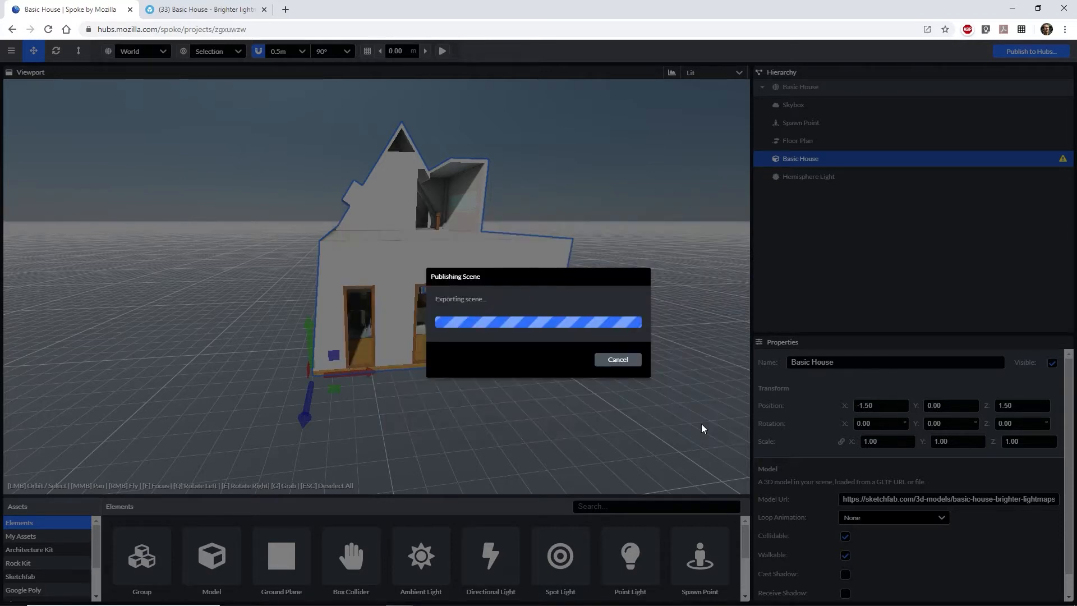
pyautogui.click(677, 480)
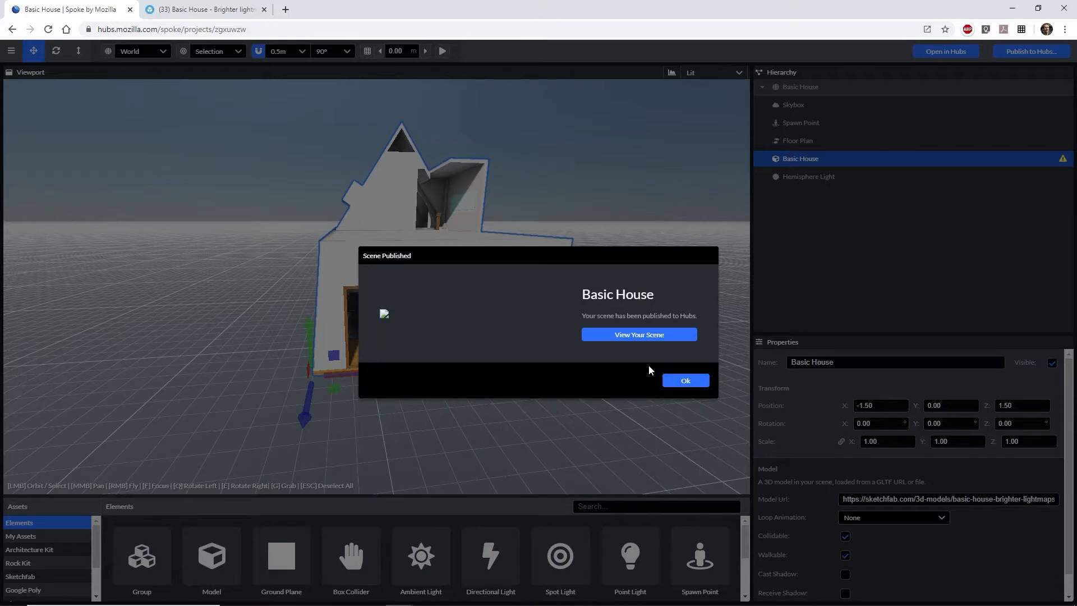
# Step: Create a Hubs room from the published scene and name the room Basic House 1
pyautogui.click(643, 335)
pyautogui.click(533, 335)
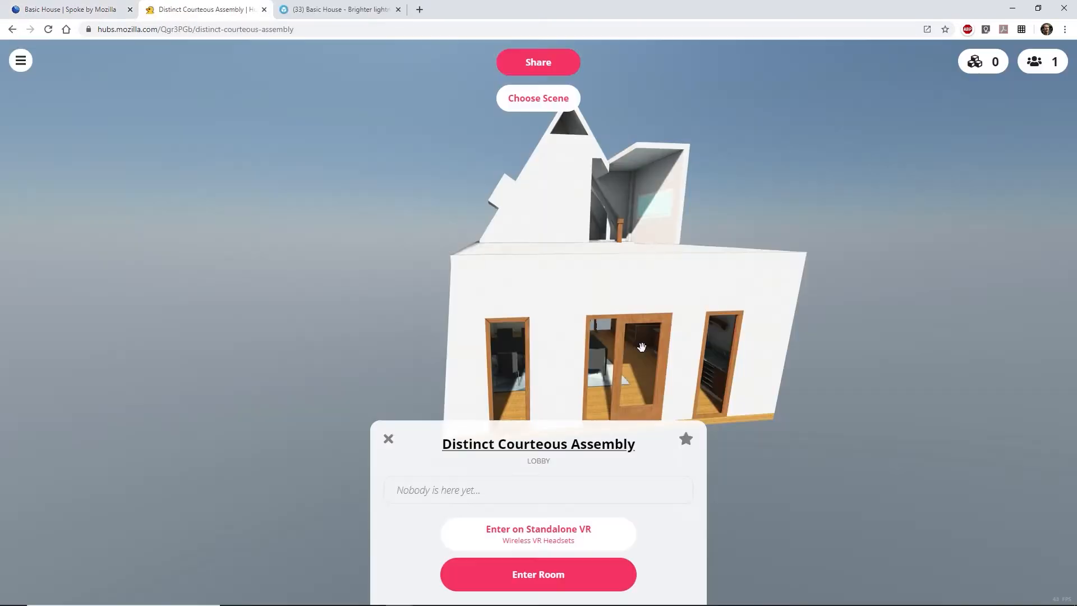
pyautogui.click(563, 446)
pyautogui.click(580, 183)
pyautogui.write('Basic House 1')
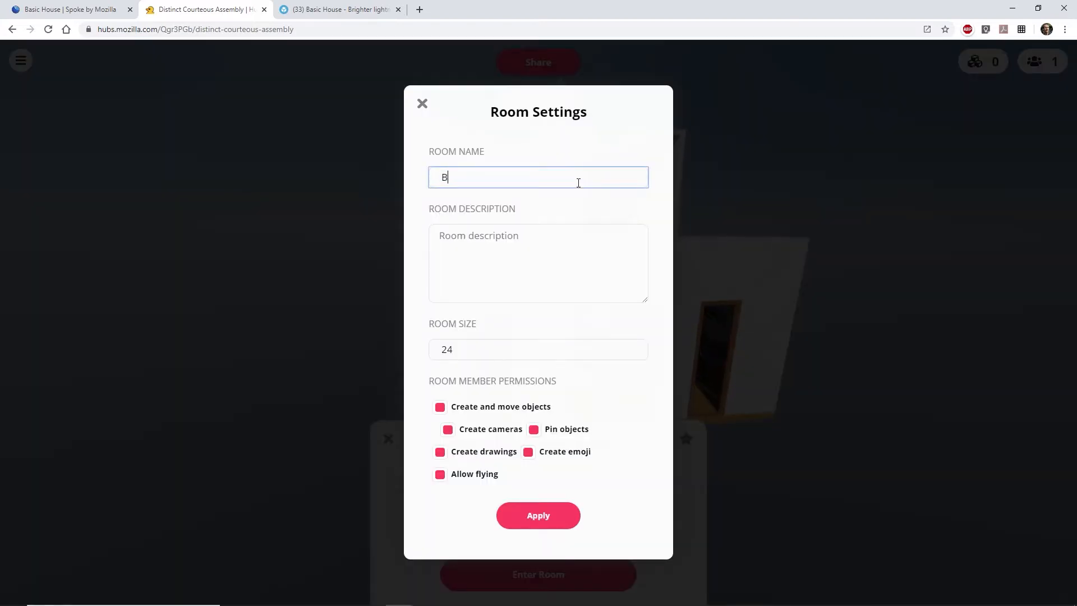
pyautogui.press('Return')
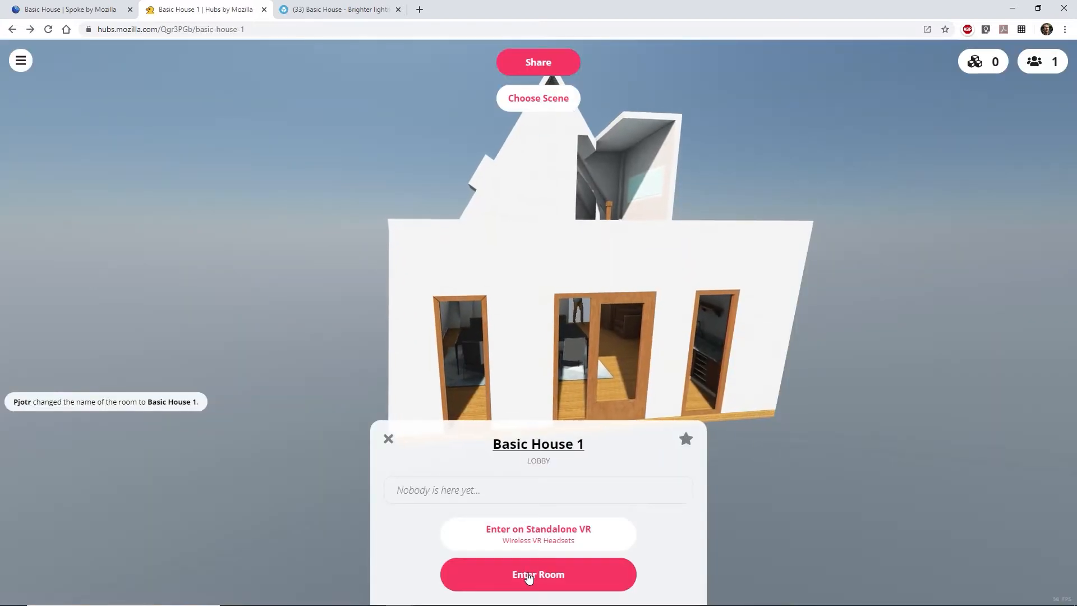
# Step: Enter the Basic House 1 room with the default microphone left unmuted
pyautogui.click(526, 575)
pyautogui.click(527, 576)
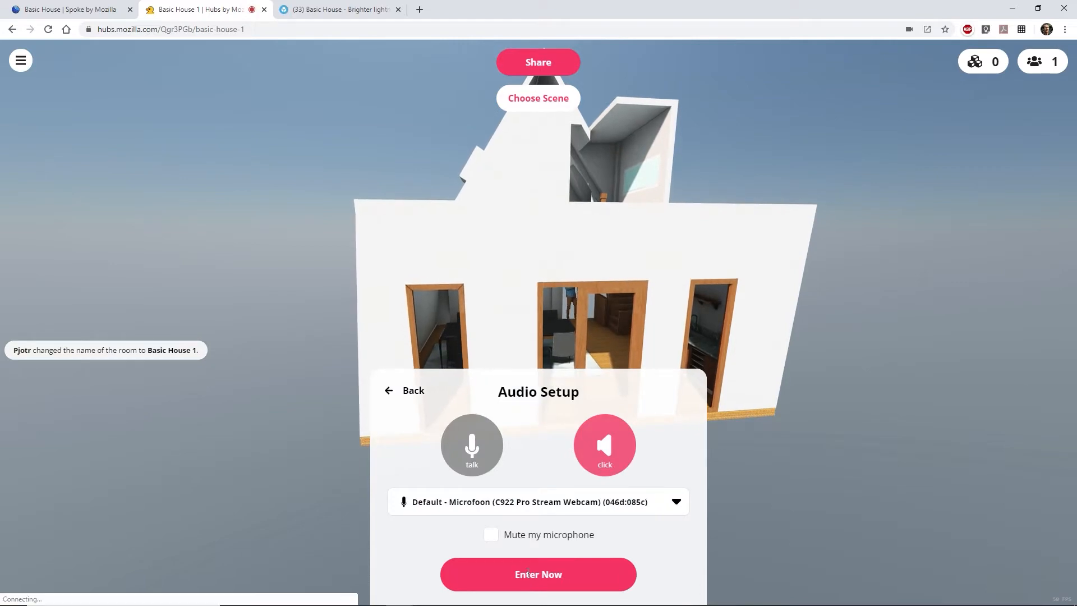
pyautogui.click(528, 575)
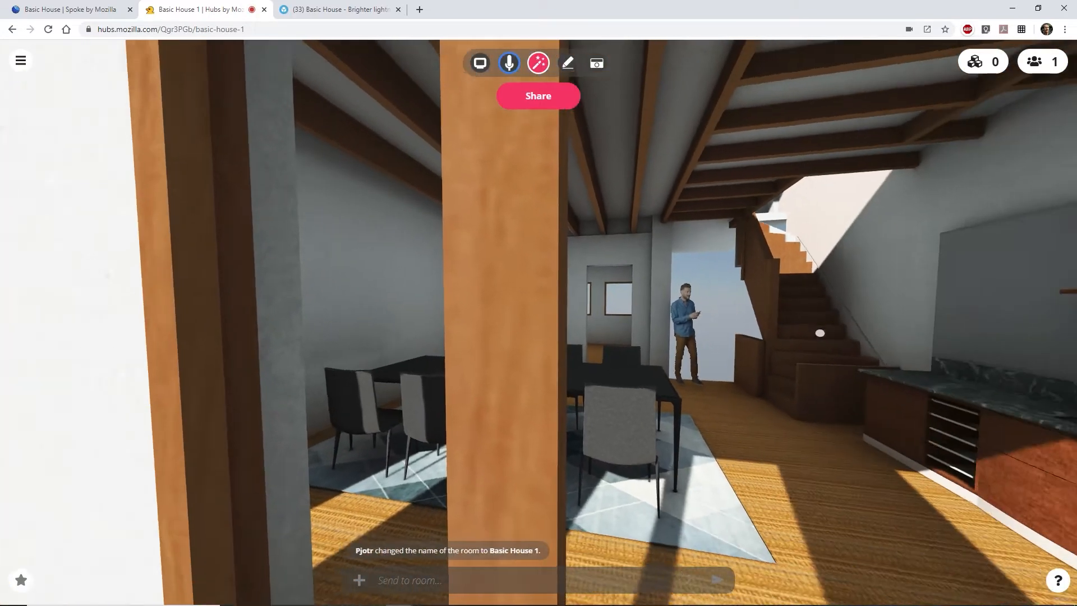
# Step: Walk through the house and look around the dining area, staircase, kitchen counter and windows
pyautogui.moveTo(820, 333); pyautogui.dragTo(848, 357)
pyautogui.press('w')
pyautogui.press('w')
pyautogui.press('w')
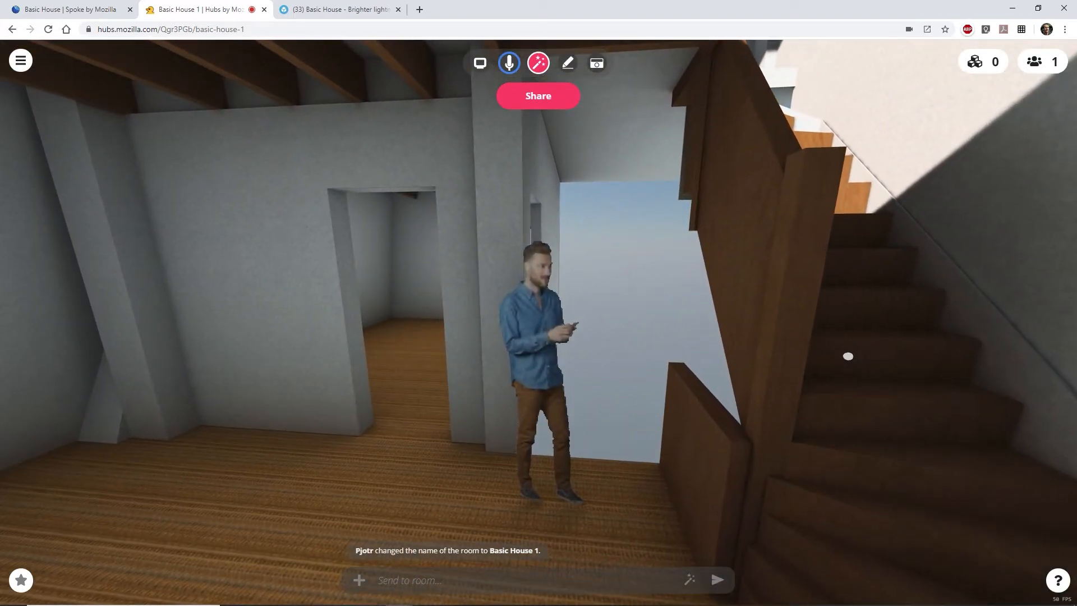
pyautogui.moveTo(641, 350); pyautogui.dragTo(153, 350)
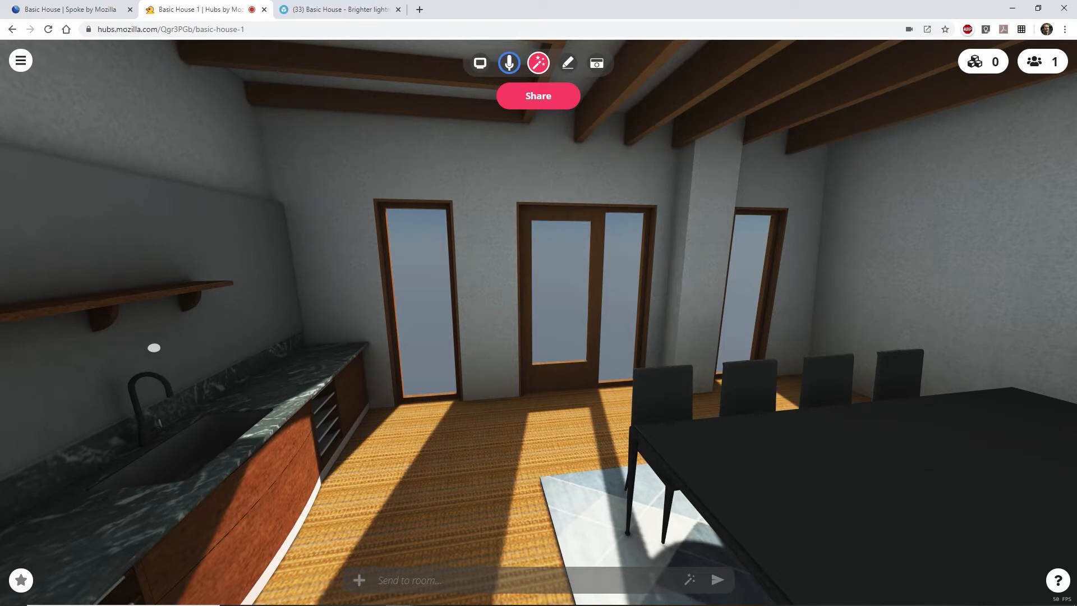
pyautogui.press('a')
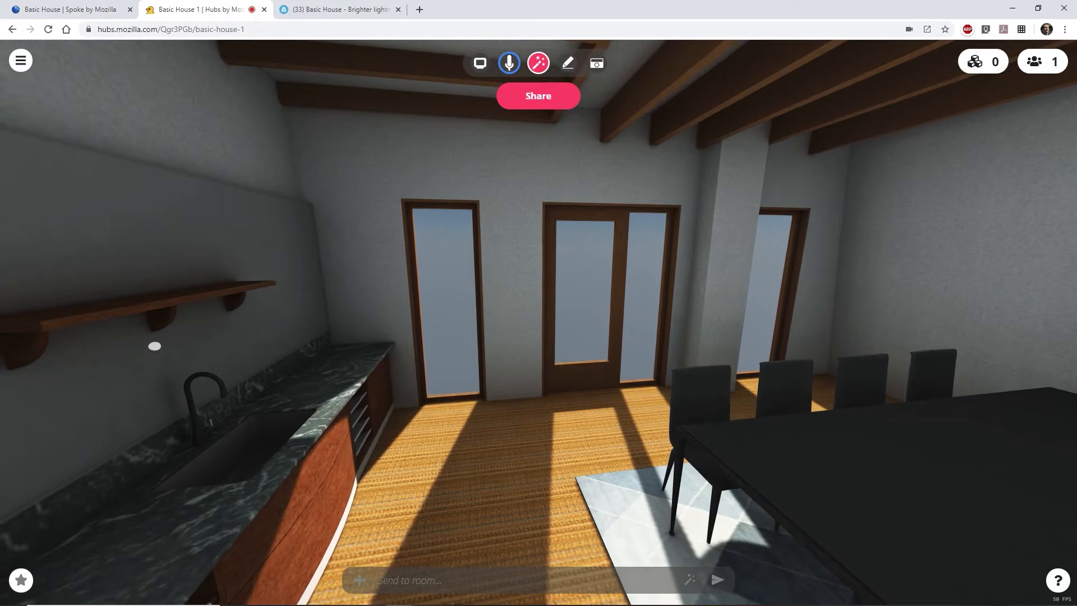
pyautogui.press('d')
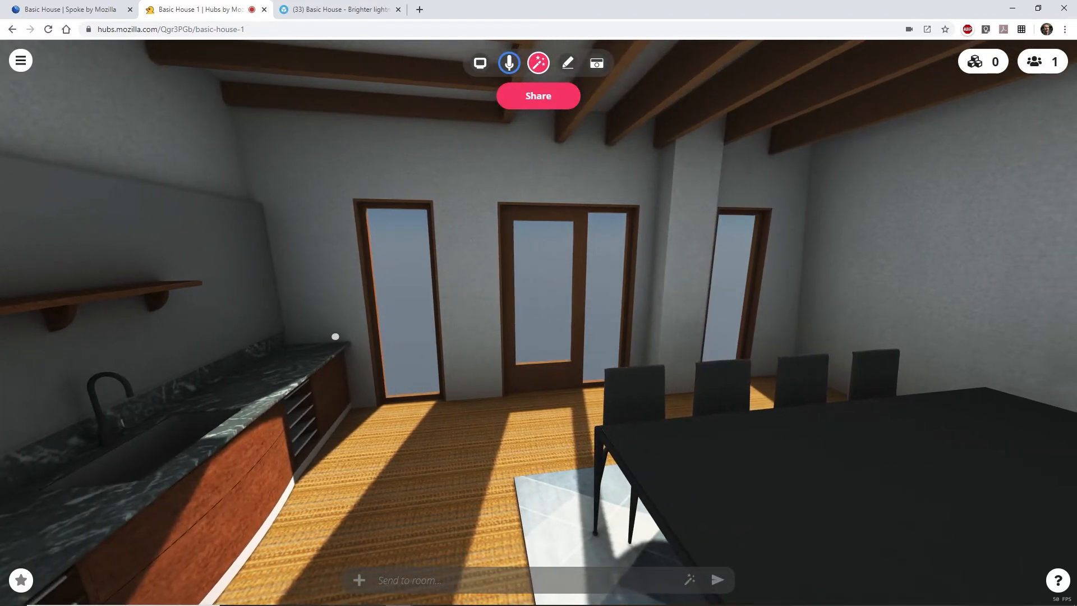
pyautogui.moveTo(505, 340); pyautogui.dragTo(491, 322)
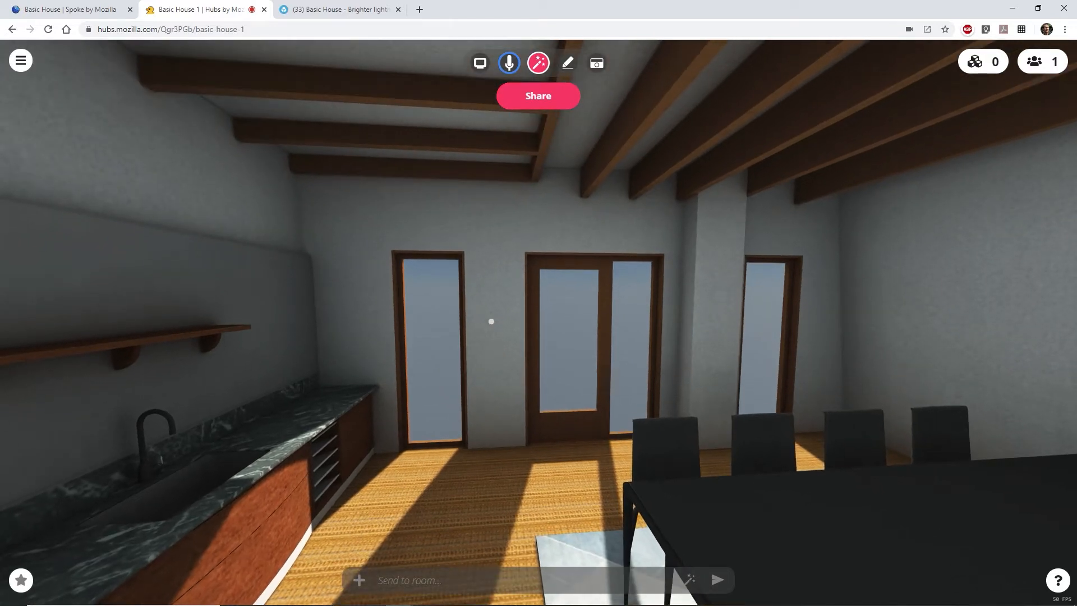
pyautogui.moveTo(539, 323); pyautogui.dragTo(383, 550, button='right')
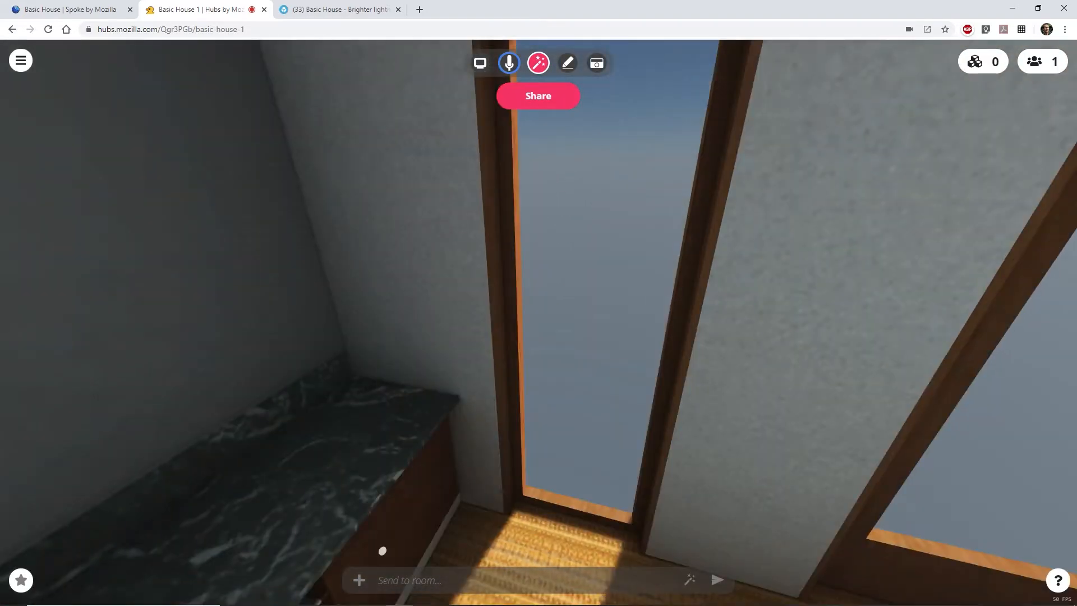
pyautogui.moveTo(544, 406); pyautogui.dragTo(1003, 375)
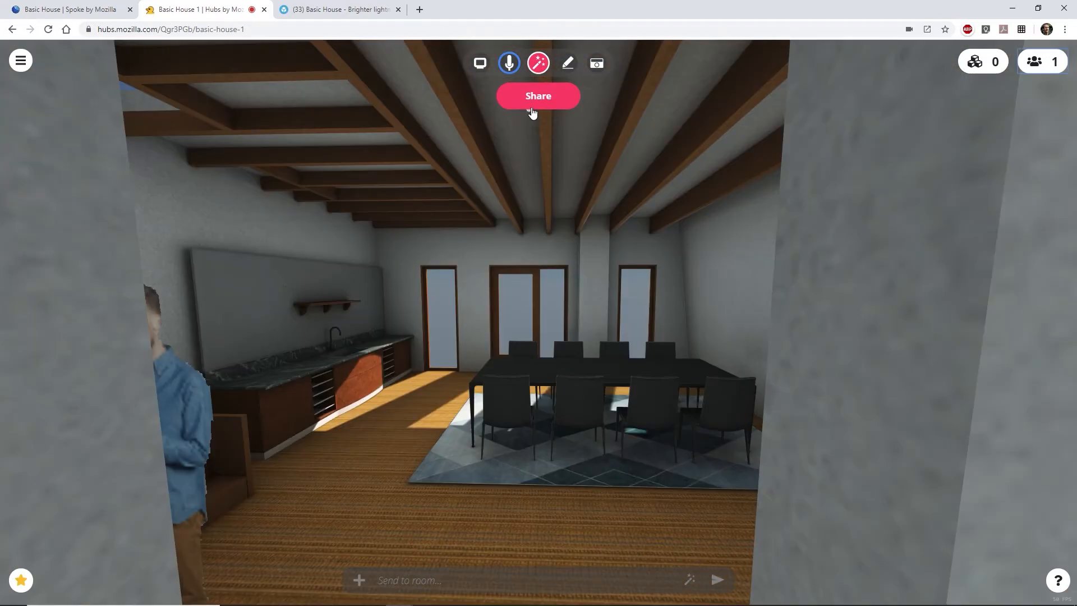
# Step: Open the room's sharing options and enter the room's link code in the VR headset's browser
pyautogui.click(538, 104)
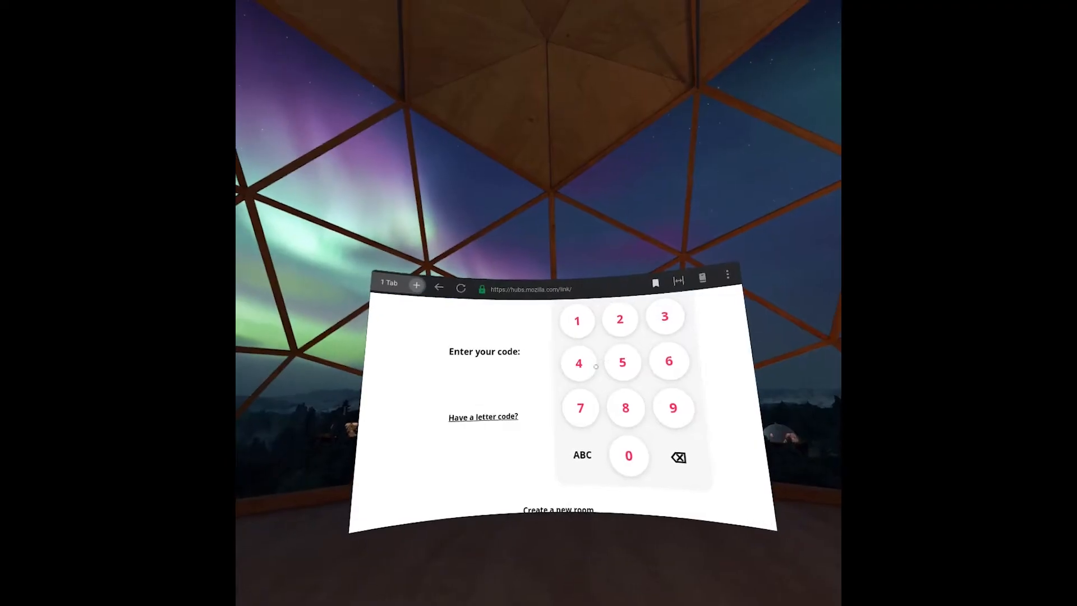
pyautogui.write('520844')
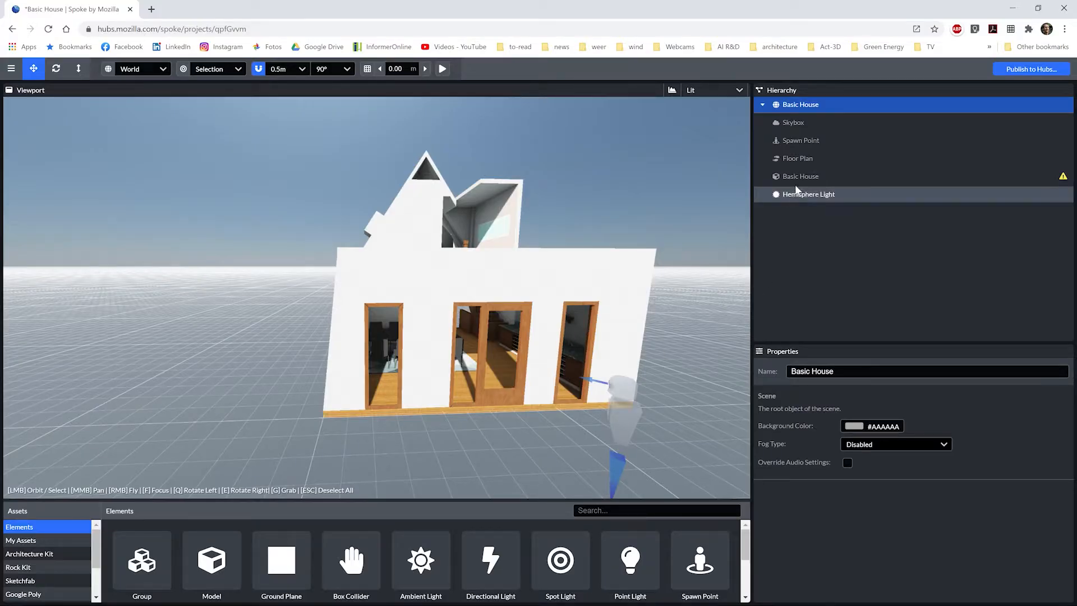
# Step: Check the Basic House model's collision settings and regenerate the Floor Plan's walkable surface
pyautogui.click(798, 178)
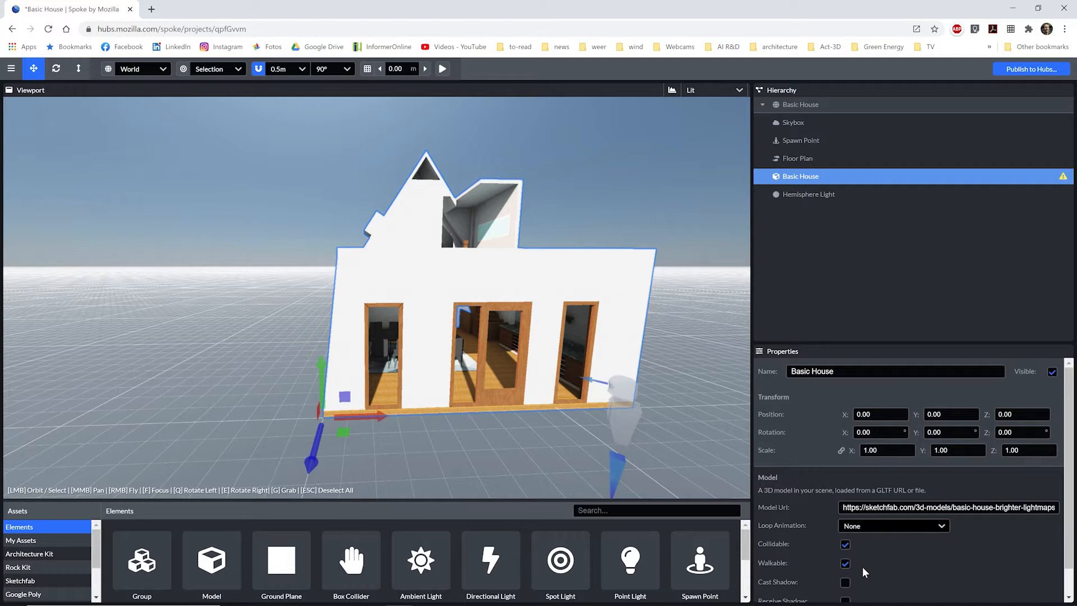
pyautogui.click(798, 160)
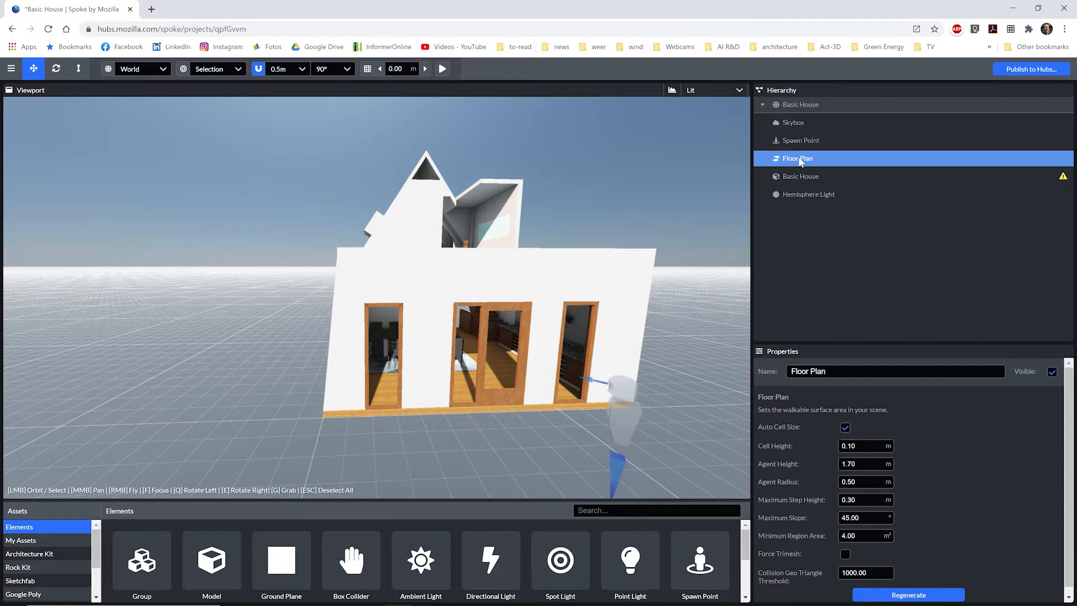
pyautogui.click(889, 594)
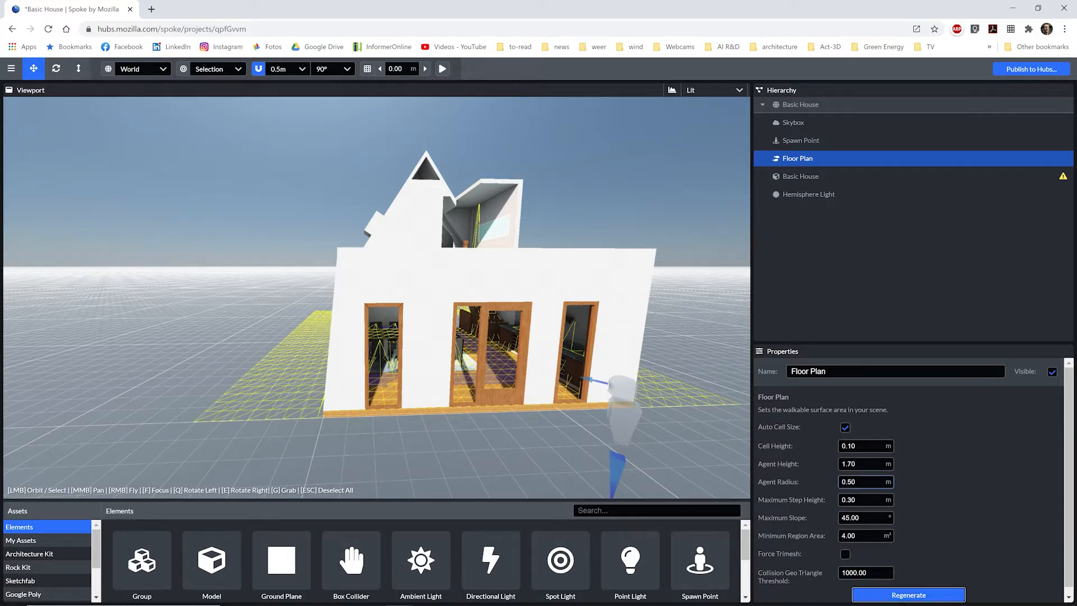
# Step: Set the Floor Plan's agent height to 1.78 m and regenerate the walkable surface
pyautogui.click(859, 463)
pyautogui.click(852, 464)
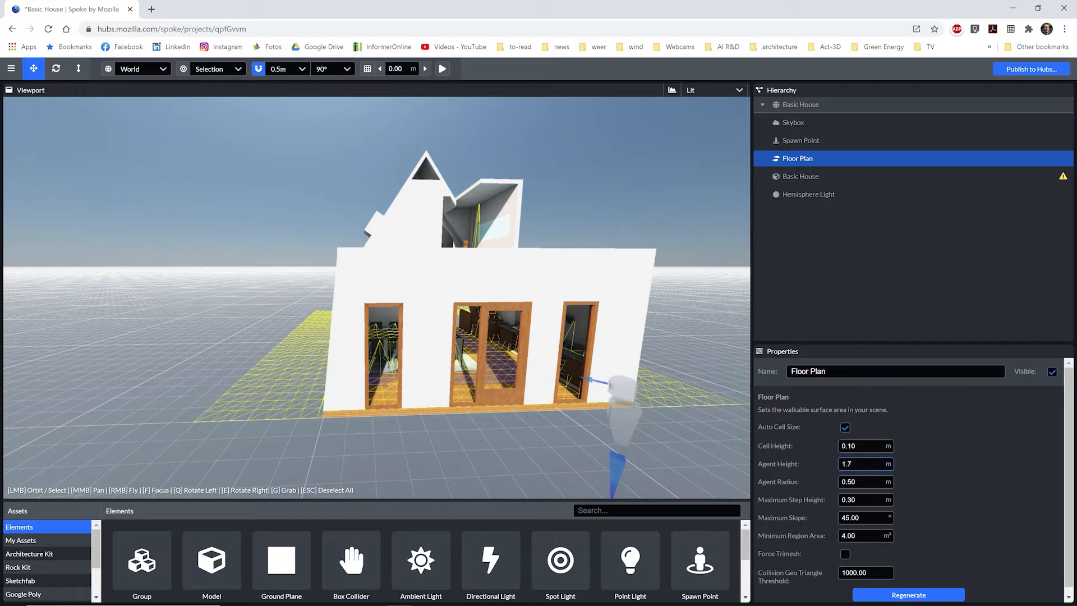
pyautogui.write('8')
pyautogui.click(901, 595)
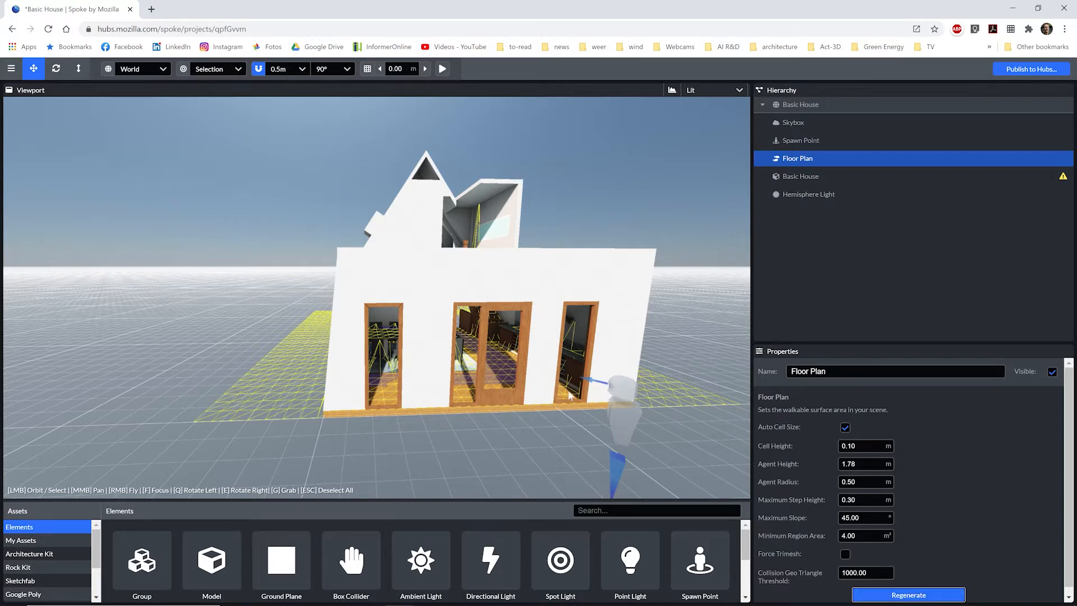
pyautogui.scroll(4, 477, 391)
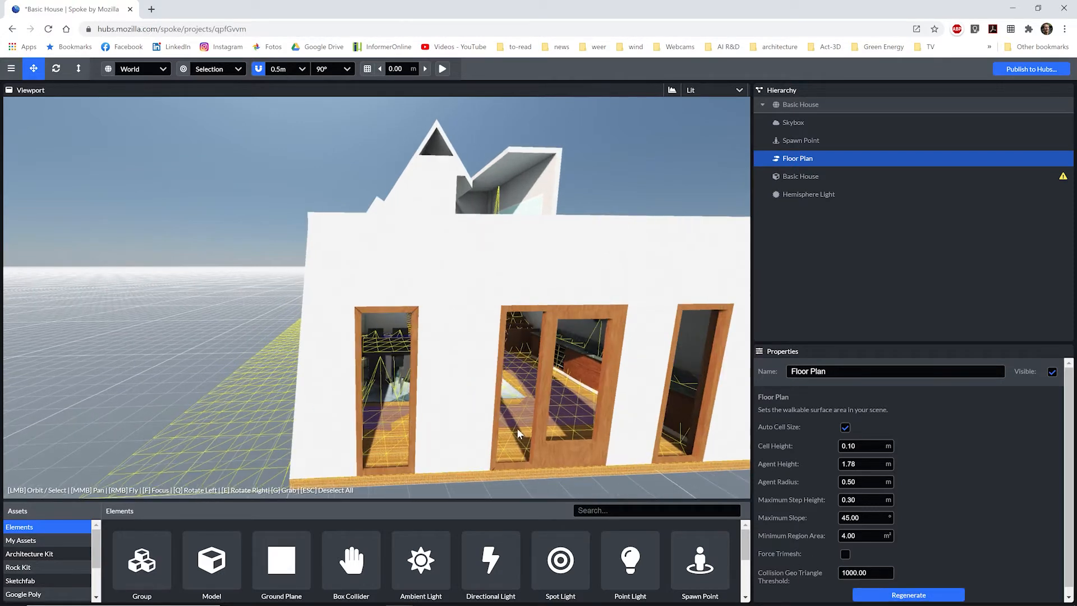
pyautogui.scroll(3, 517, 428)
pyautogui.moveTo(515, 421)
pyautogui.mouseDown()
pyautogui.moveTo(493, 425)
pyautogui.moveTo(523, 423)
pyautogui.mouseUp()
pyautogui.scroll(1, 584, 414)
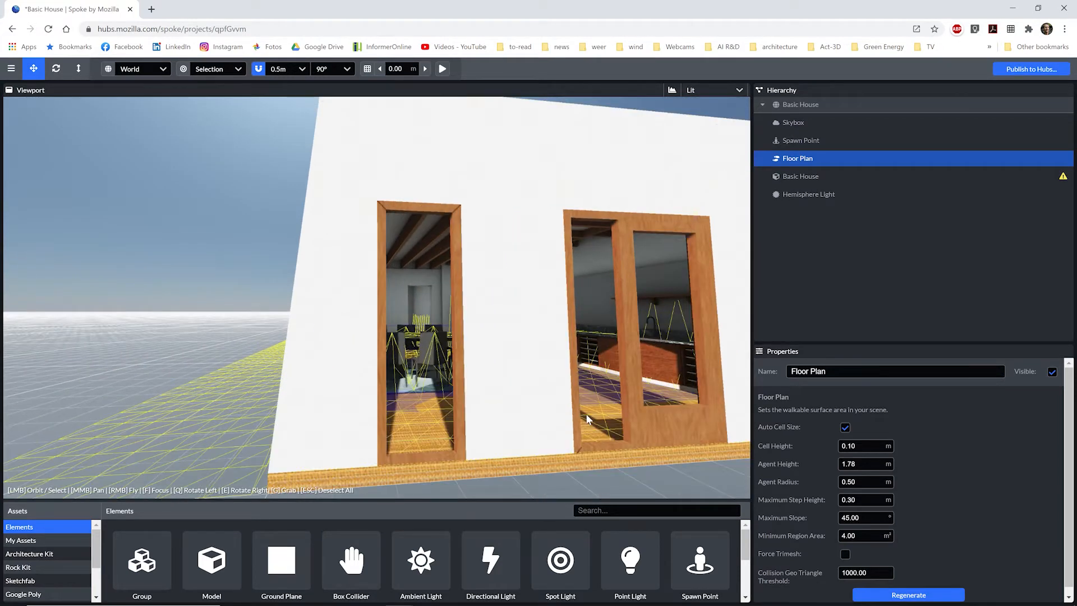
pyautogui.moveTo(610, 412); pyautogui.dragTo(560, 394)
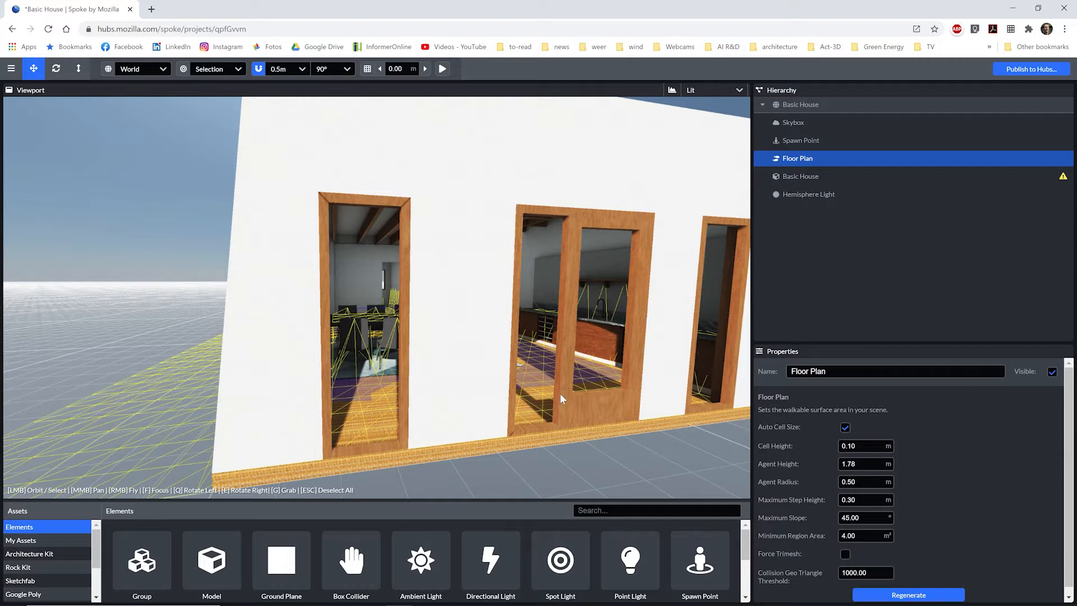
# Step: Duplicate the Basic House model and rename the copy Basic House Collision
pyautogui.click(799, 177)
pyautogui.rightClick(800, 179)
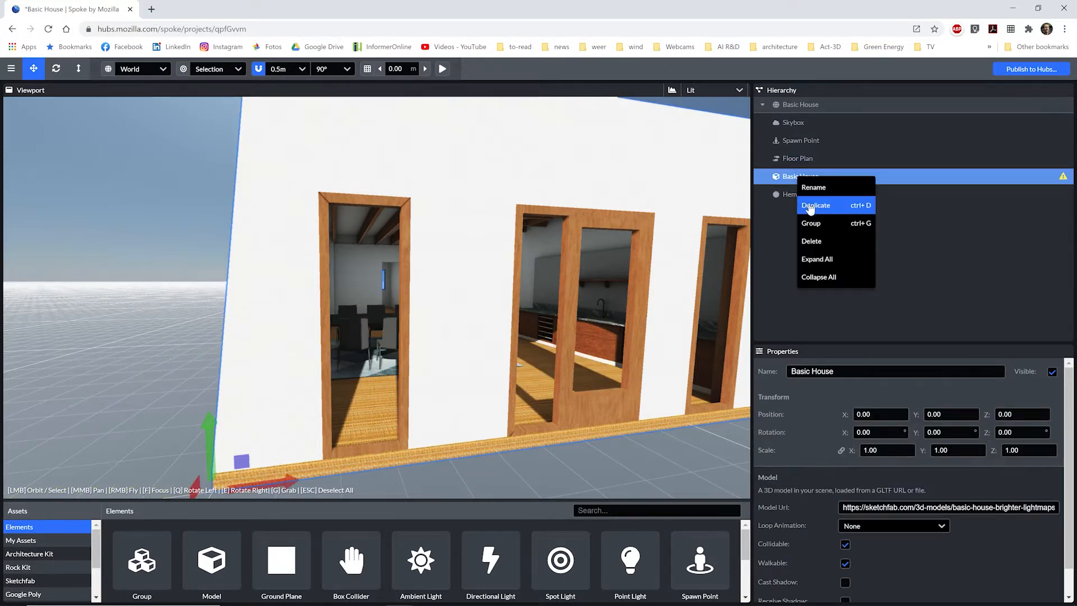
pyautogui.click(810, 206)
pyautogui.click(864, 371)
pyautogui.press('BackSpace')
pyautogui.write('Collision')
pyautogui.press('Return')
# Step: Lower Basic House Collision to a Y position of -0.40 and make it invisible
pyautogui.click(948, 414)
pyautogui.write('-0.40')
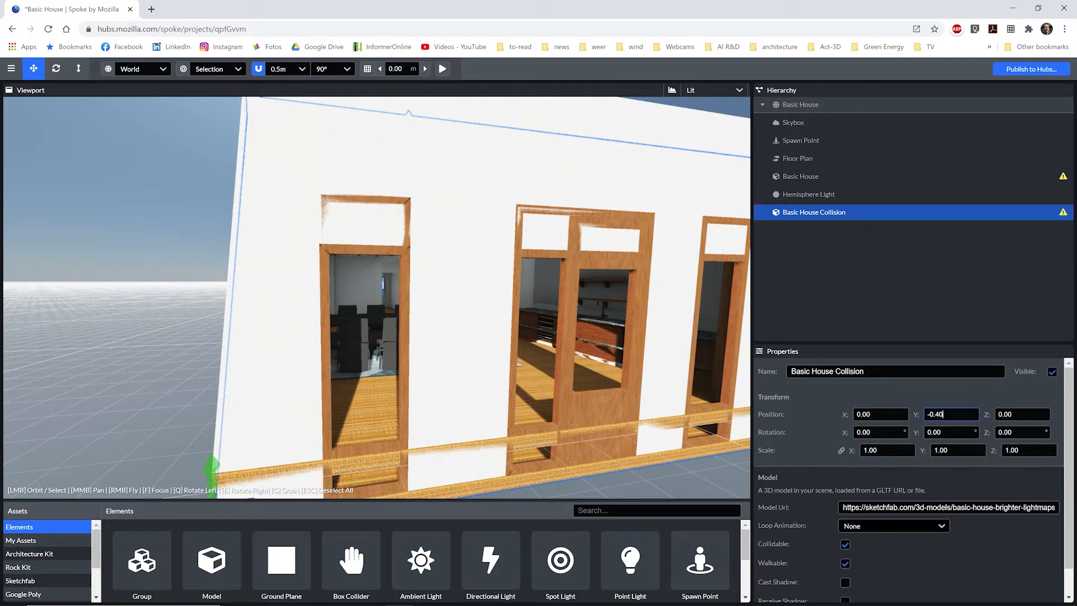
pyautogui.click(1052, 373)
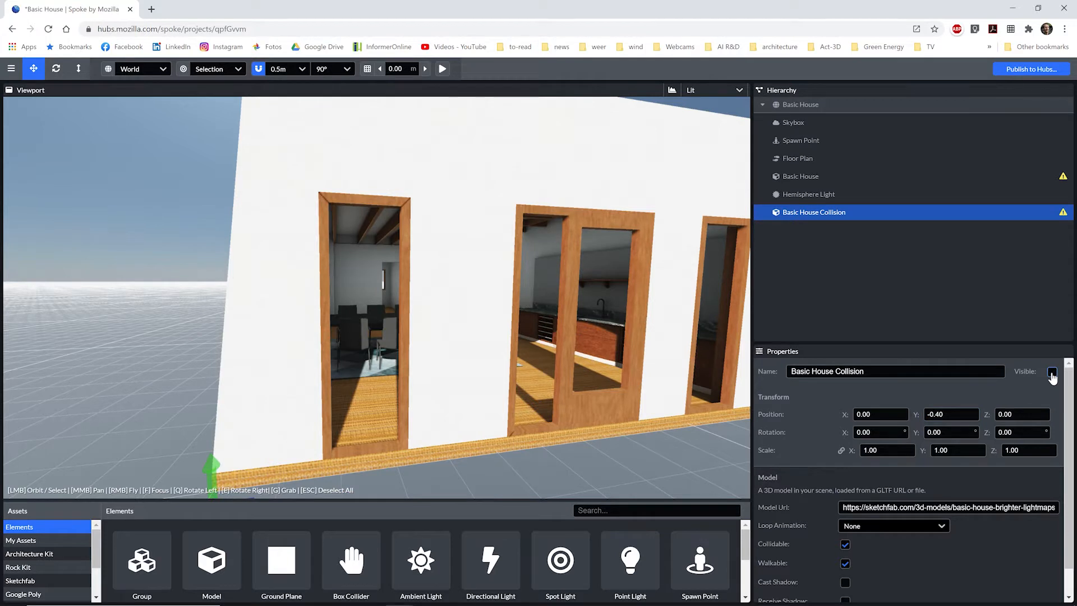
# Step: Make the original Basic House model neither collidable nor walkable
pyautogui.click(832, 182)
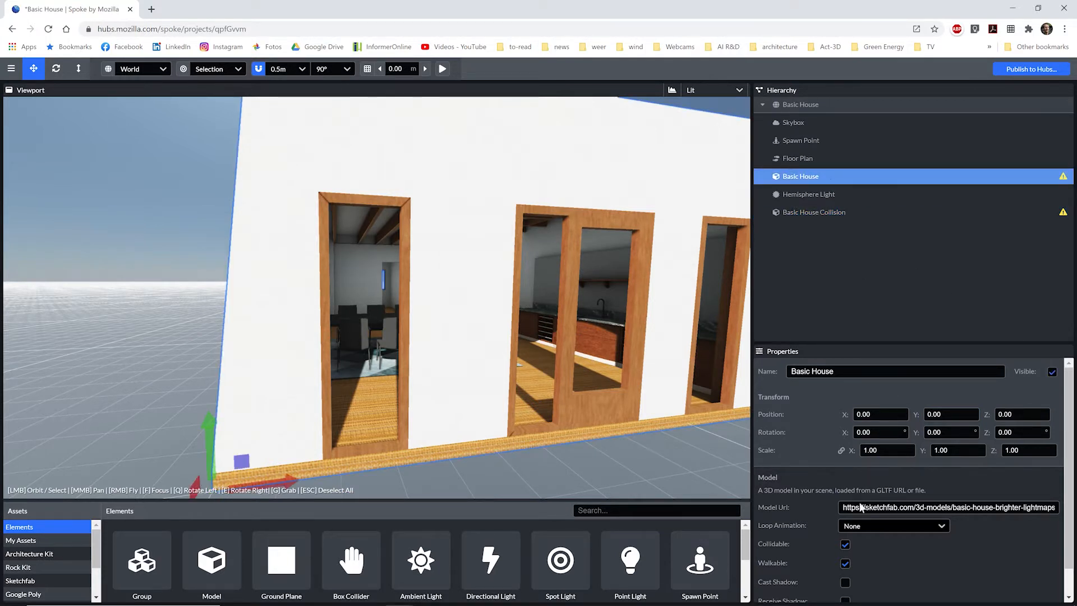
pyautogui.click(845, 544)
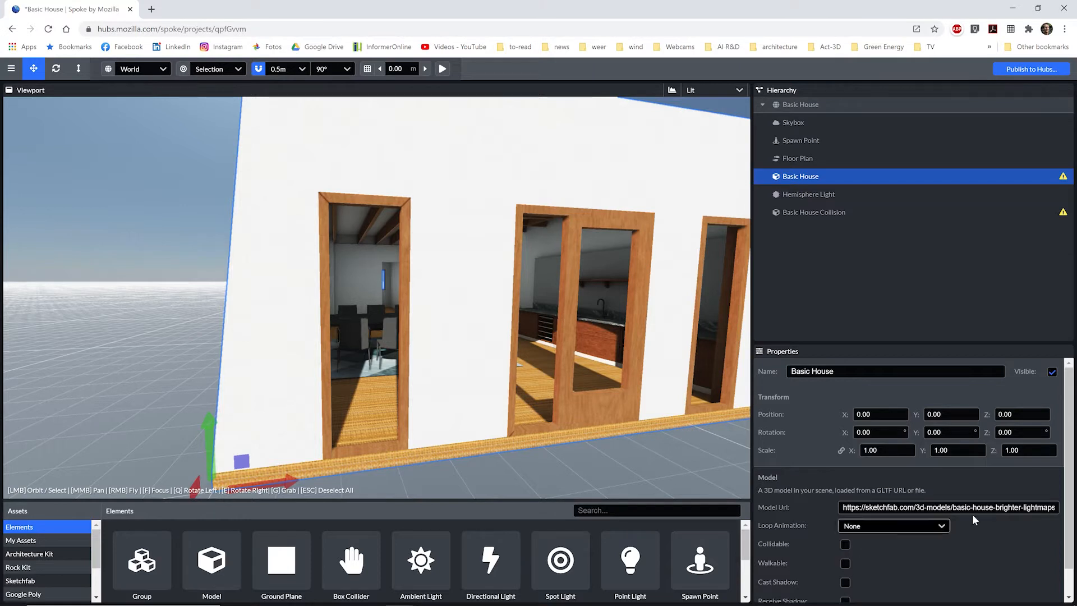
pyautogui.scroll(-1, 1073, 527)
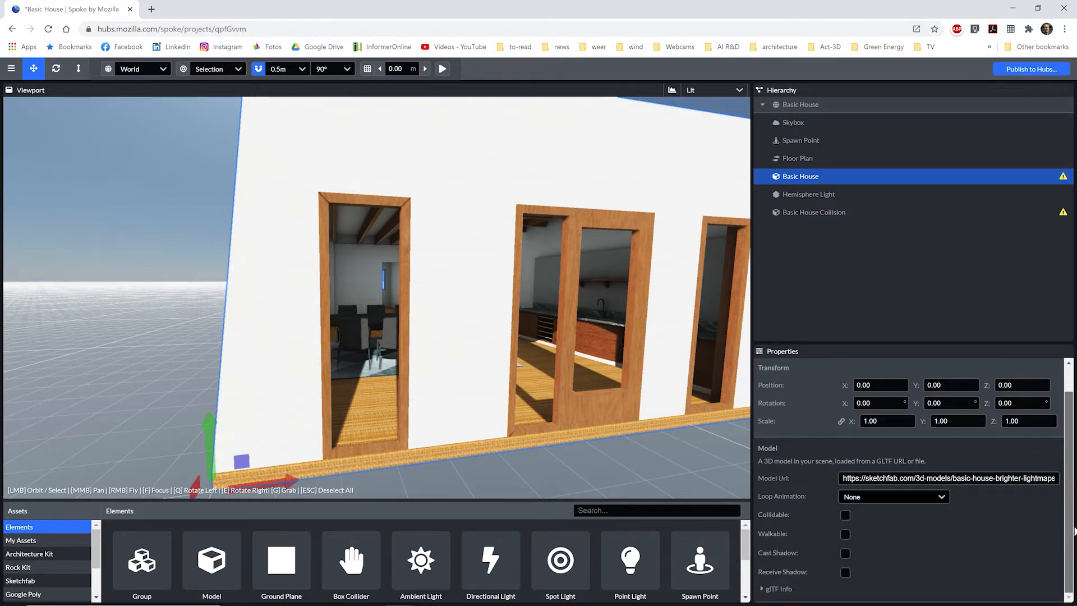
pyautogui.scroll(1, 998, 438)
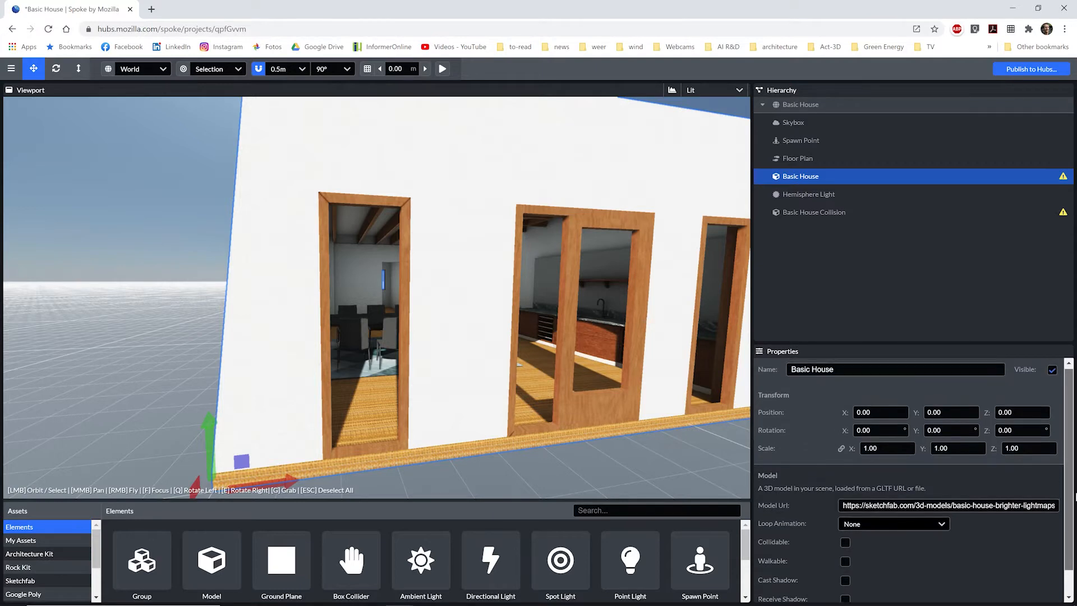
# Step: Regenerate the Floor Plan so it is based on the lowered collision copy
pyautogui.click(806, 158)
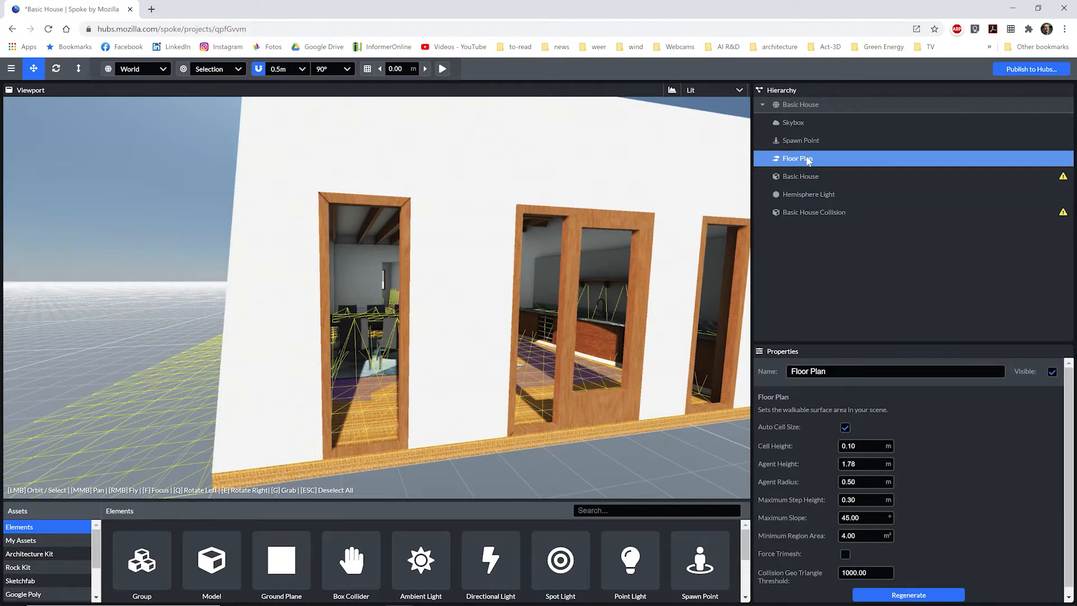
pyautogui.click(900, 596)
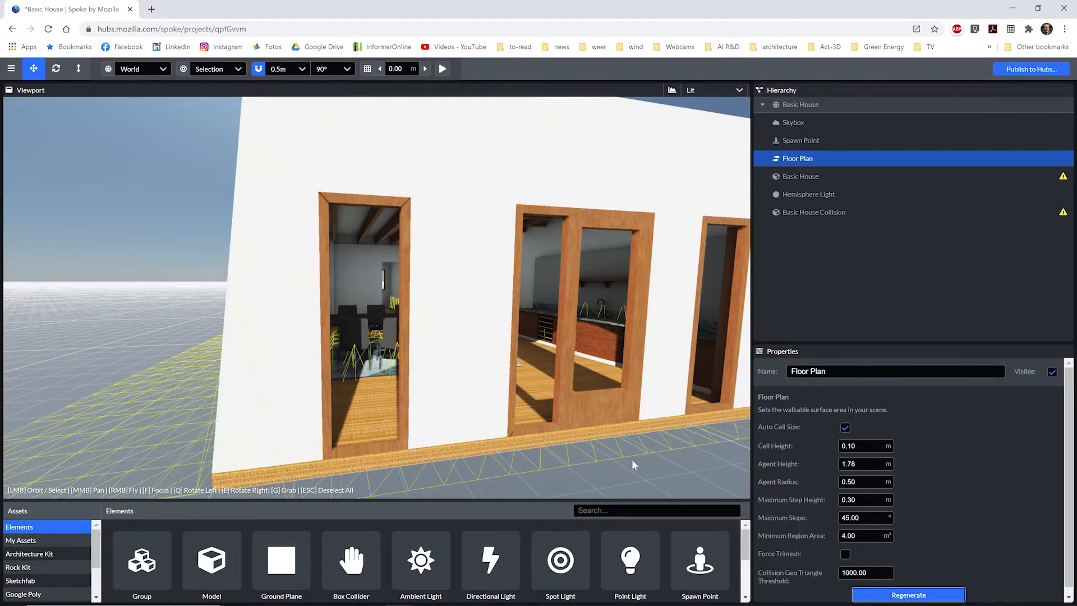
pyautogui.moveTo(594, 451)
pyautogui.mouseDown()
pyautogui.moveTo(584, 441)
pyautogui.moveTo(595, 451)
pyautogui.mouseUp()
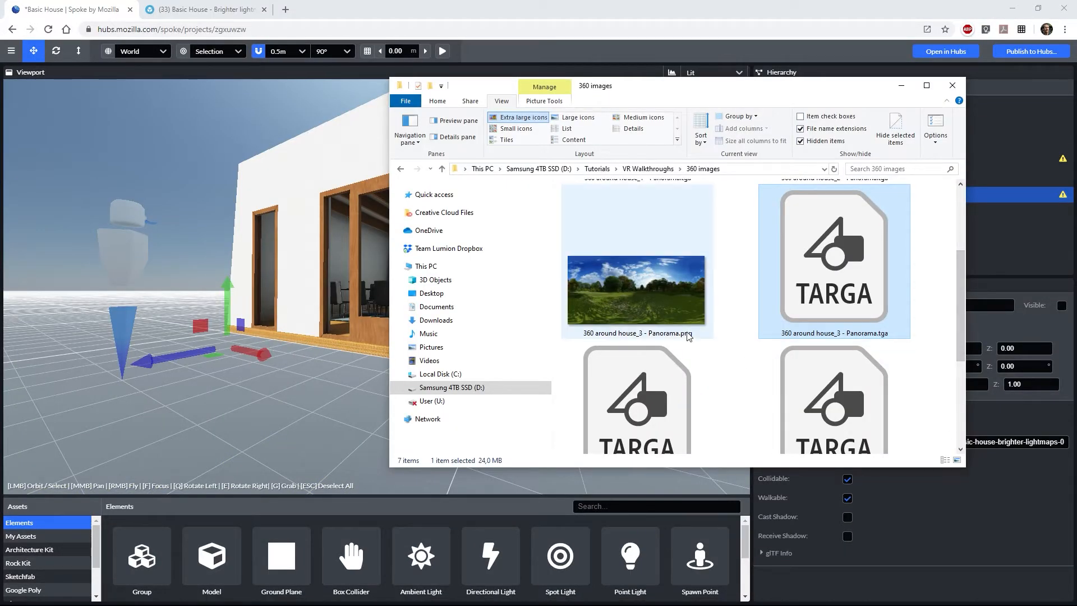
# Step: Add 360 around house_3 - Panorama.png to the scene as a 360-equirectangular image with its controls disabled
pyautogui.moveTo(643, 299); pyautogui.dragTo(336, 395)
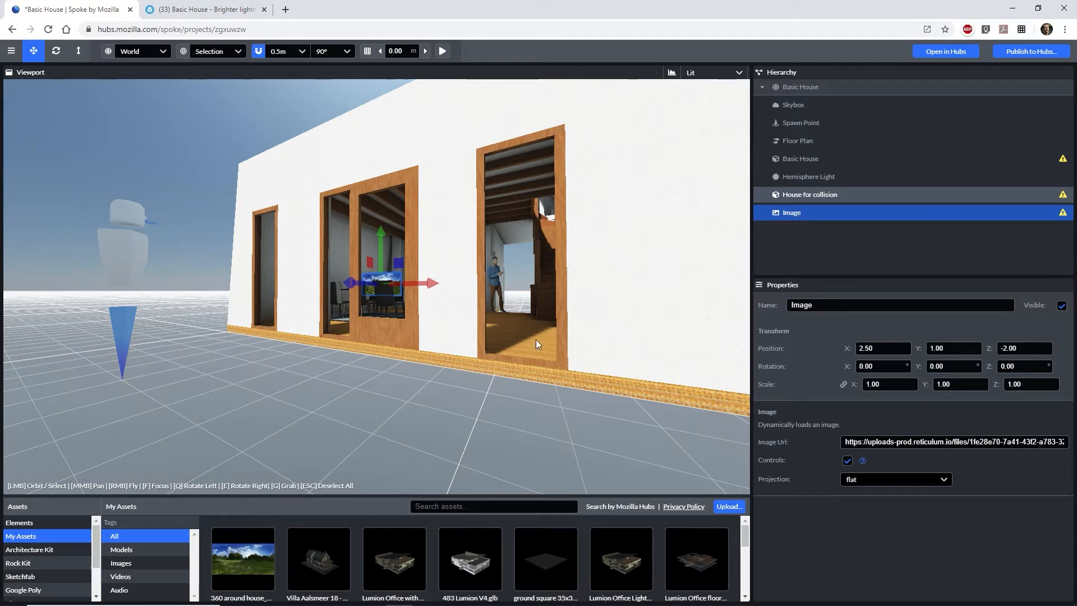
pyautogui.click(847, 479)
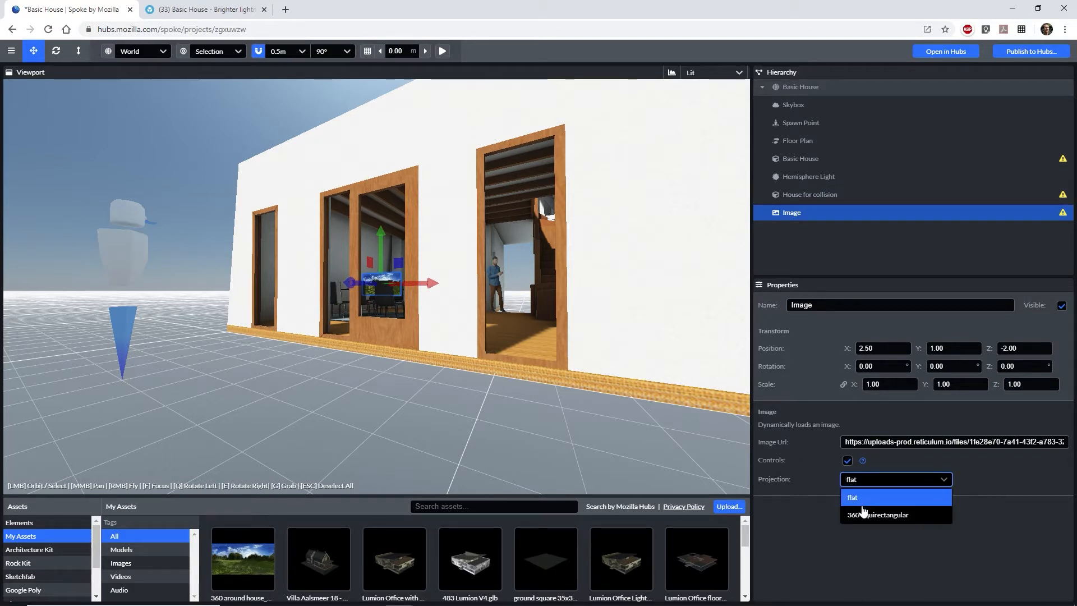
pyautogui.click(866, 515)
pyautogui.click(848, 461)
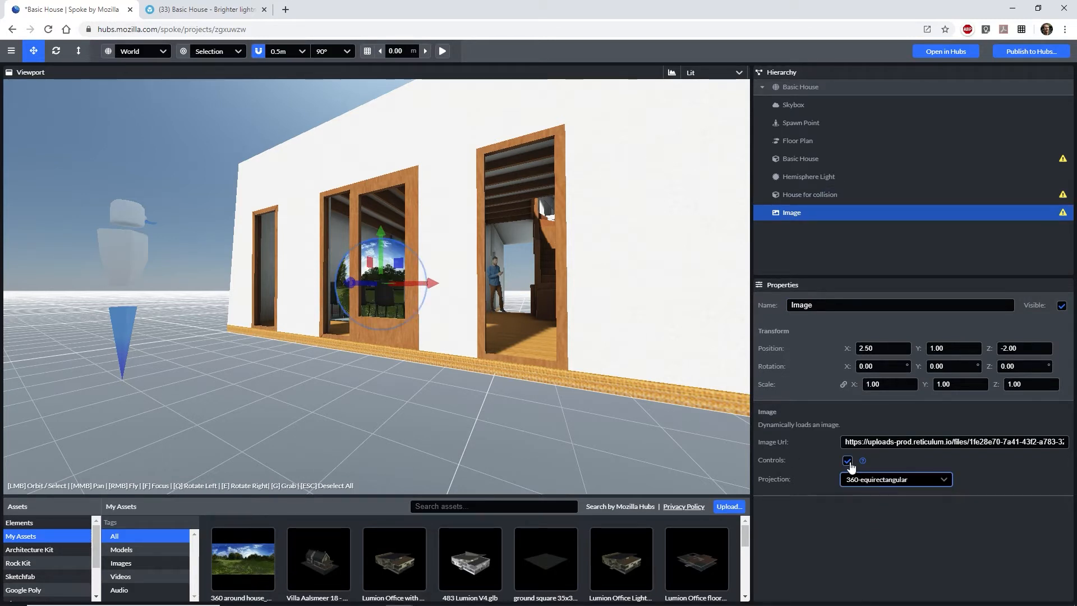
# Step: Scale the panorama image to 50 on all axes and adjust its rotation about the Y axis
pyautogui.click(882, 384)
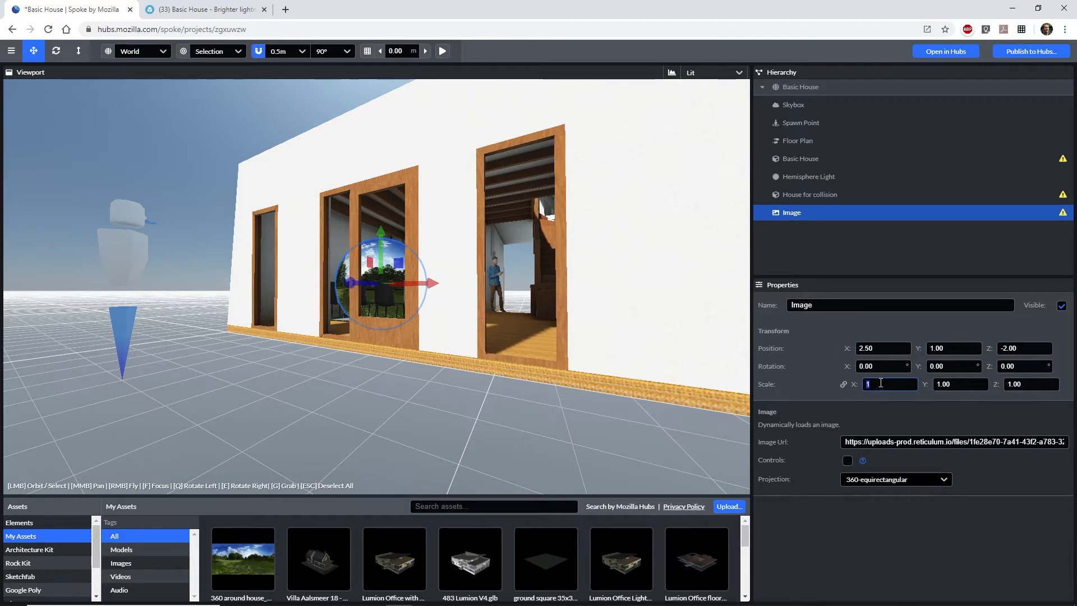
pyautogui.write('50')
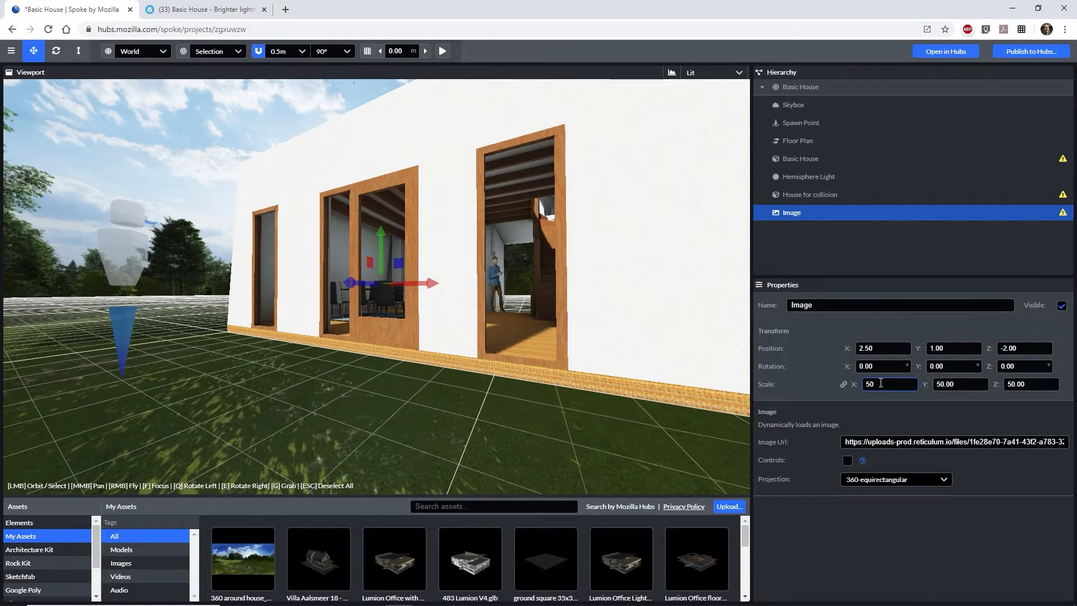
pyautogui.moveTo(918, 365); pyautogui.dragTo(967, 365)
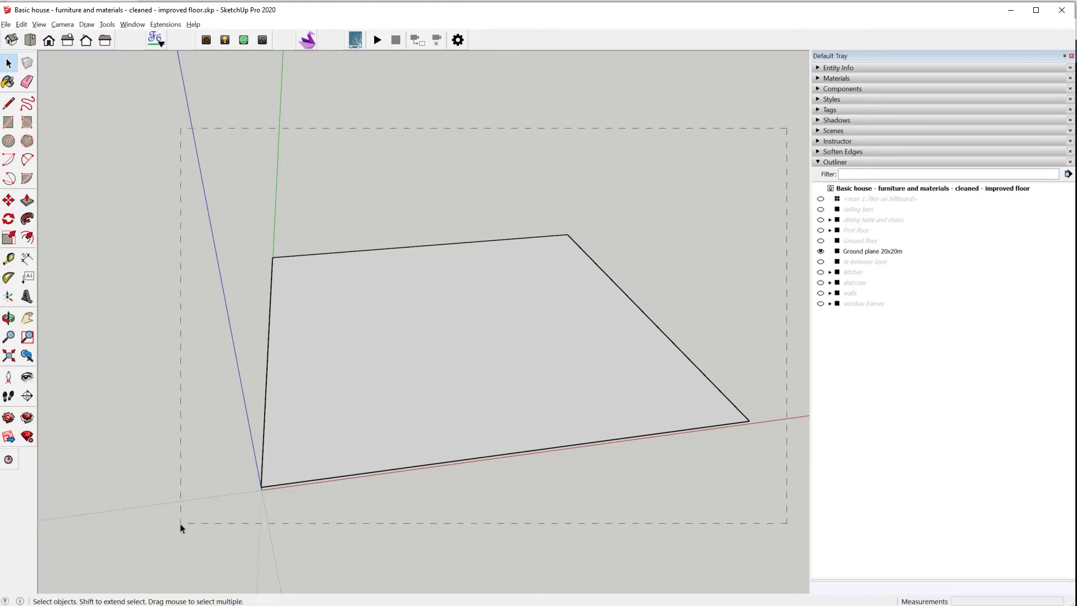
# Step: Switch to SketchUp, select the Ground plane 20x20m object and look over the Khronos glTF overview page
pyautogui.moveTo(180, 524); pyautogui.dragTo(180, 517)
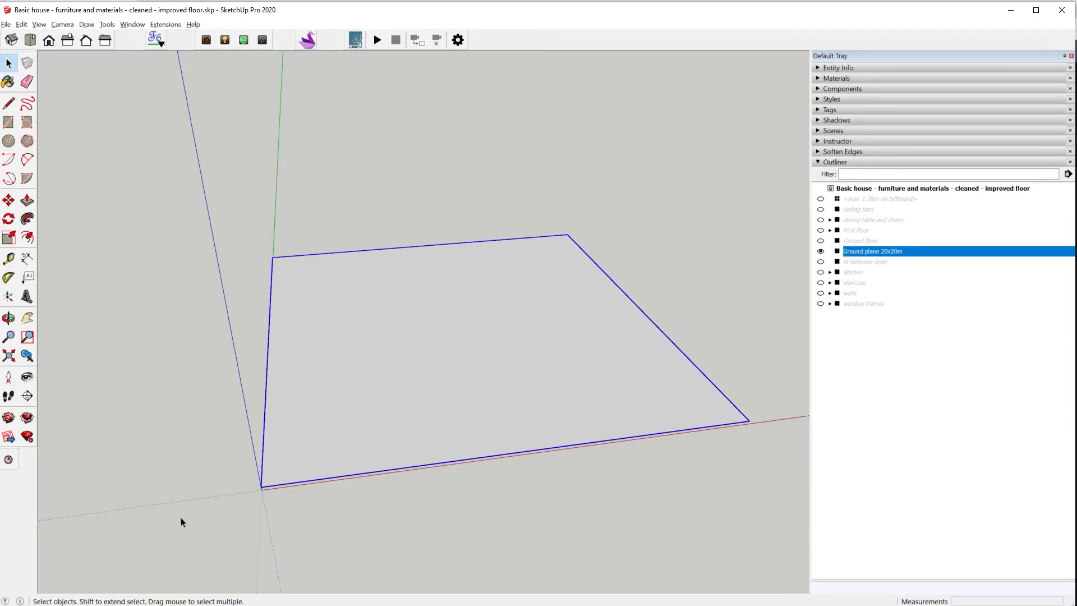
pyautogui.click(172, 26)
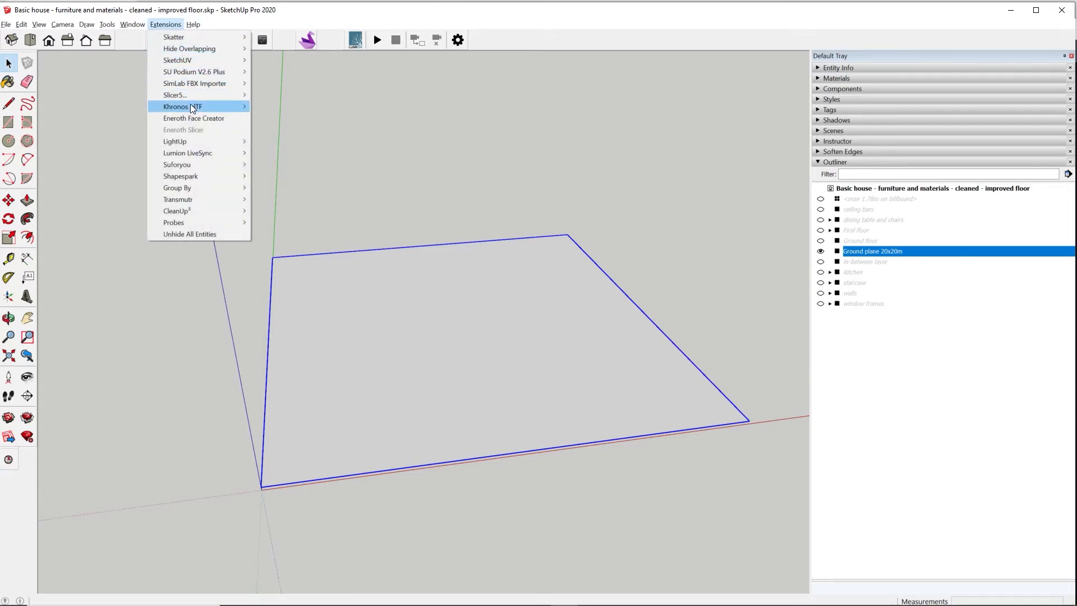
pyautogui.moveTo(190, 105)
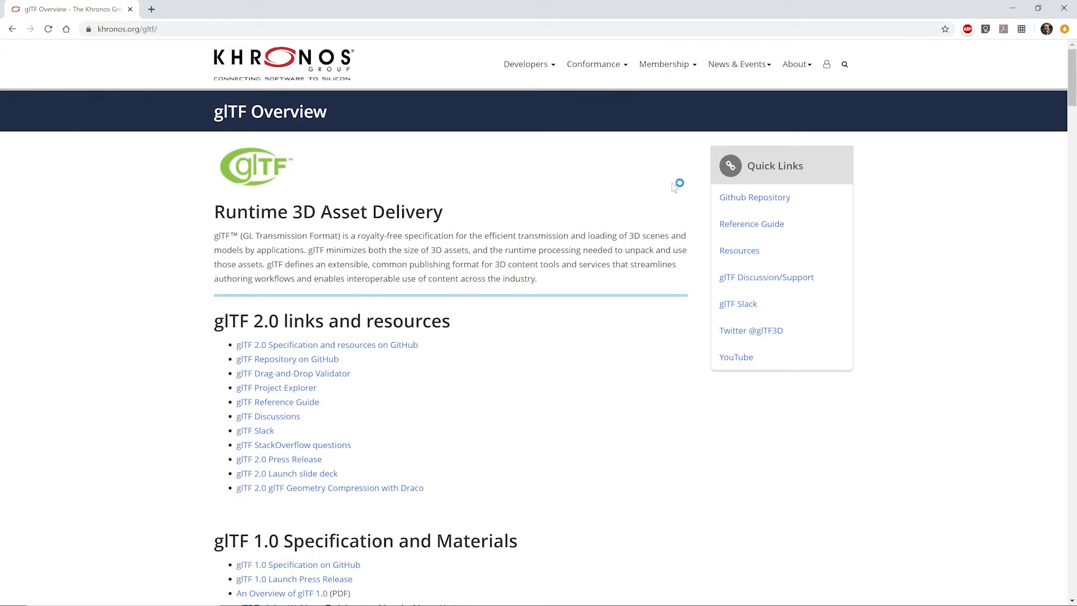
pyautogui.moveTo(1071, 100); pyautogui.dragTo(1071, 297)
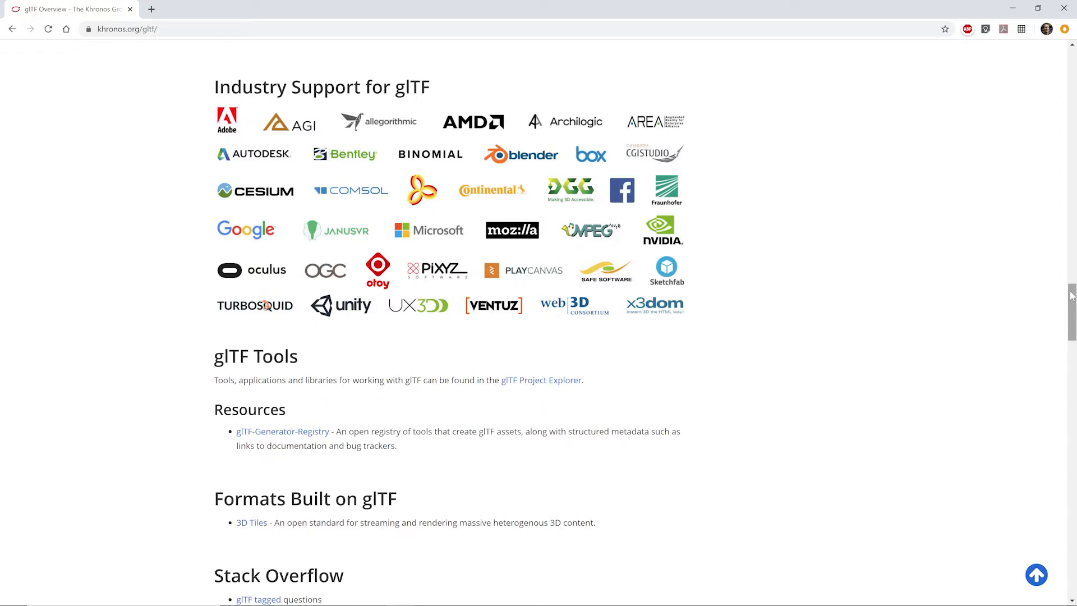
# Step: Search SketchUp's Extension Warehouse for glb export and install the glTF Export extension
pyautogui.click(143, 24)
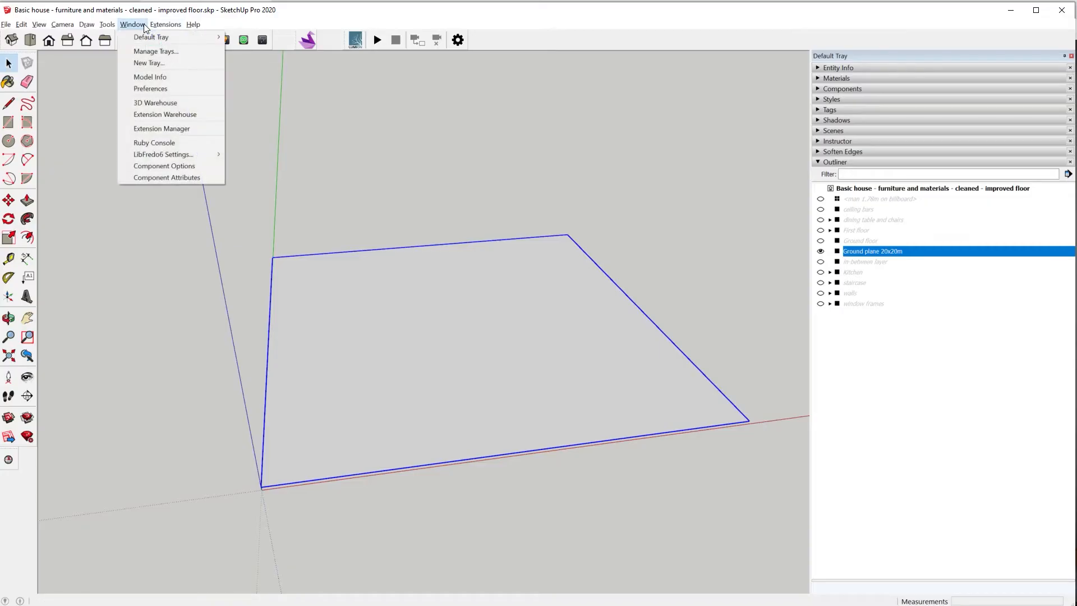
pyautogui.click(162, 114)
pyautogui.click(459, 126)
pyautogui.write('glb export')
pyautogui.press('Return')
pyautogui.click(517, 263)
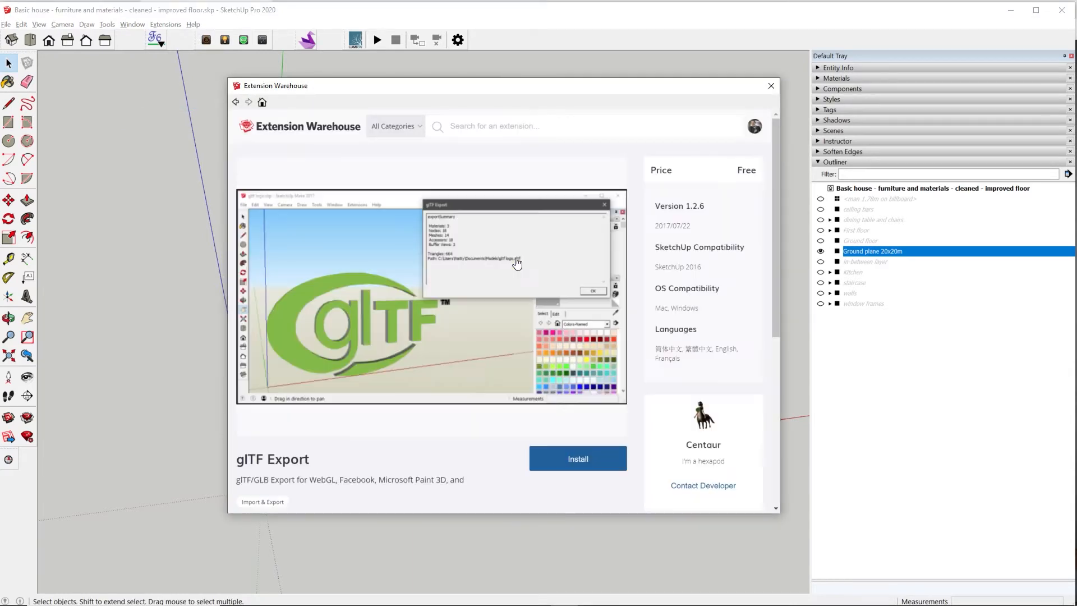
pyautogui.click(575, 461)
pyautogui.click(500, 245)
pyautogui.click(532, 338)
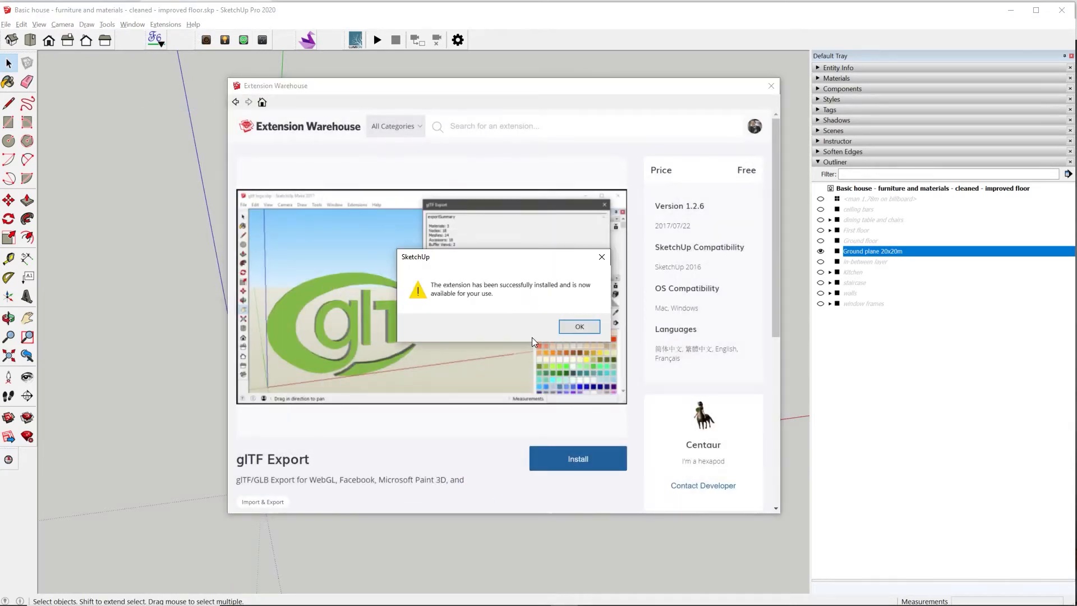
# Step: Export the ground plane as a binary glTF 2.0 file named ground square 20x20m
pyautogui.click(172, 25)
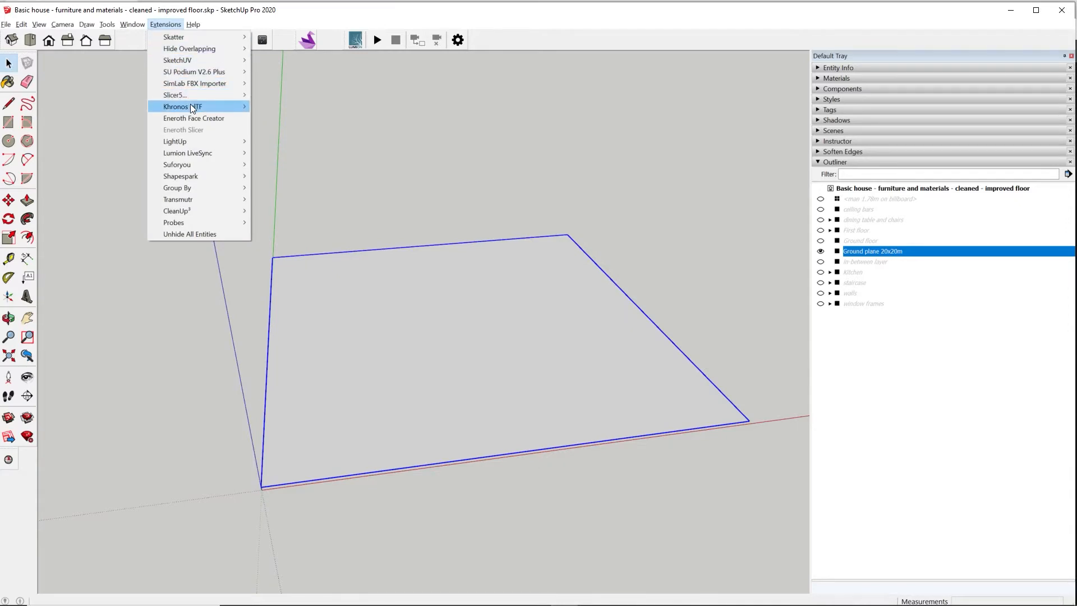
pyautogui.moveTo(190, 106)
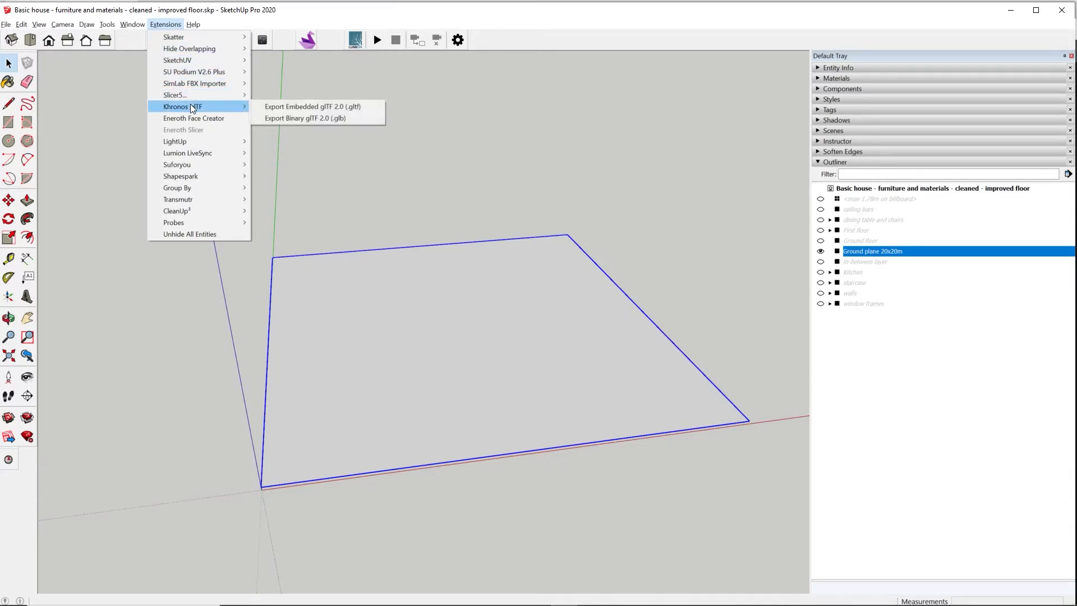
pyautogui.click(286, 119)
pyautogui.write('ground squar')
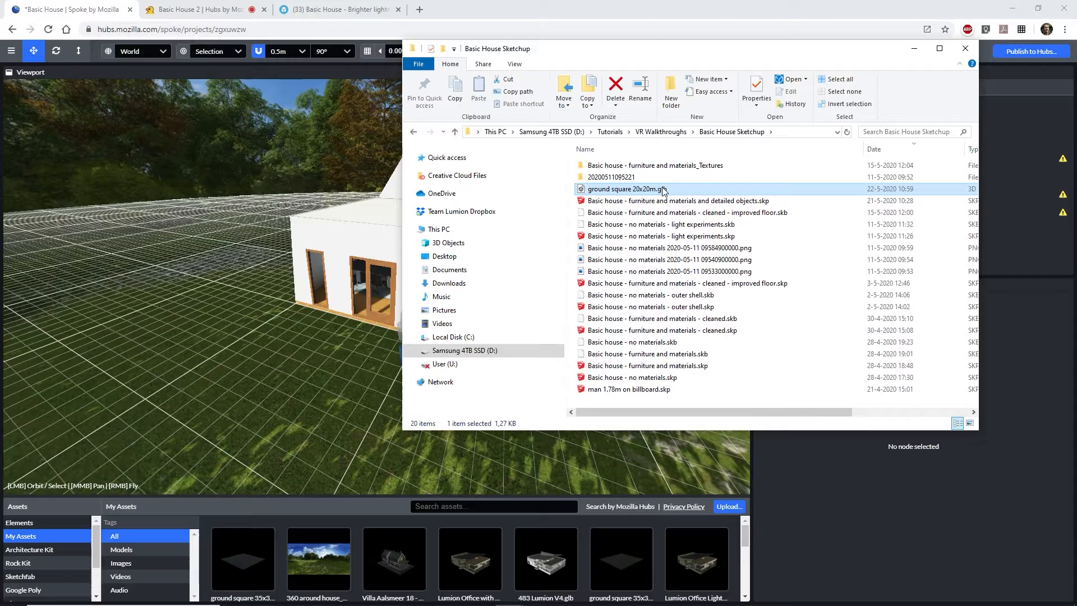
# Step: Add ground square 20x20m.glb from the file explorer to the Spoke scene and set its scale to 1
pyautogui.moveTo(481, 187)
pyautogui.mouseDown()
pyautogui.moveTo(362, 278)
pyautogui.moveTo(327, 357)
pyautogui.mouseUp()
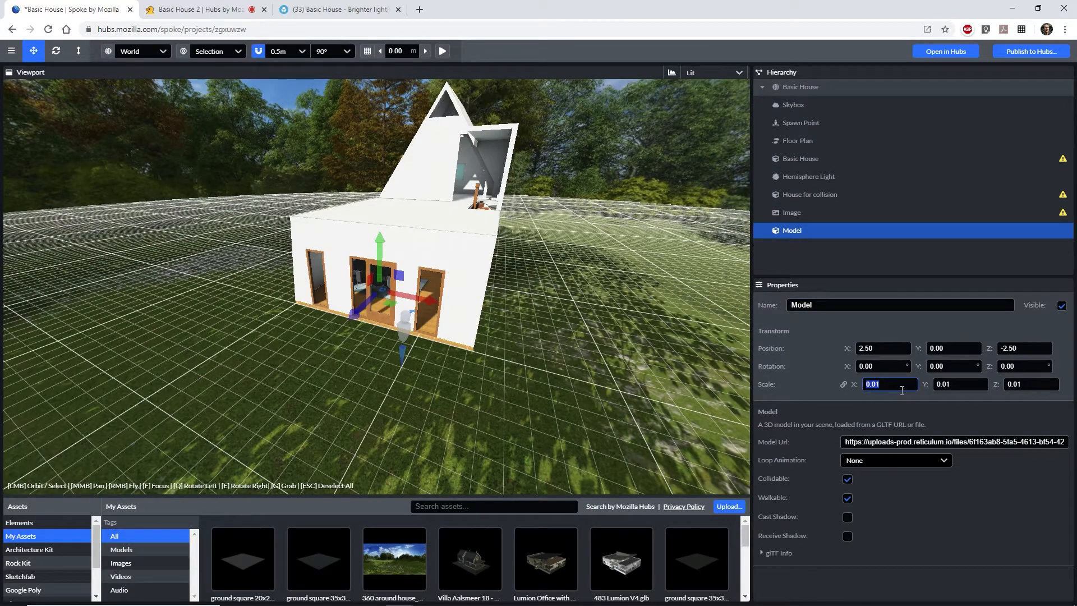
pyautogui.write('1')
# Step: Move the ground square horizontally so it surrounds the house, to X -6.50 and Z 3.00
pyautogui.moveTo(391, 304); pyautogui.dragTo(24, 323)
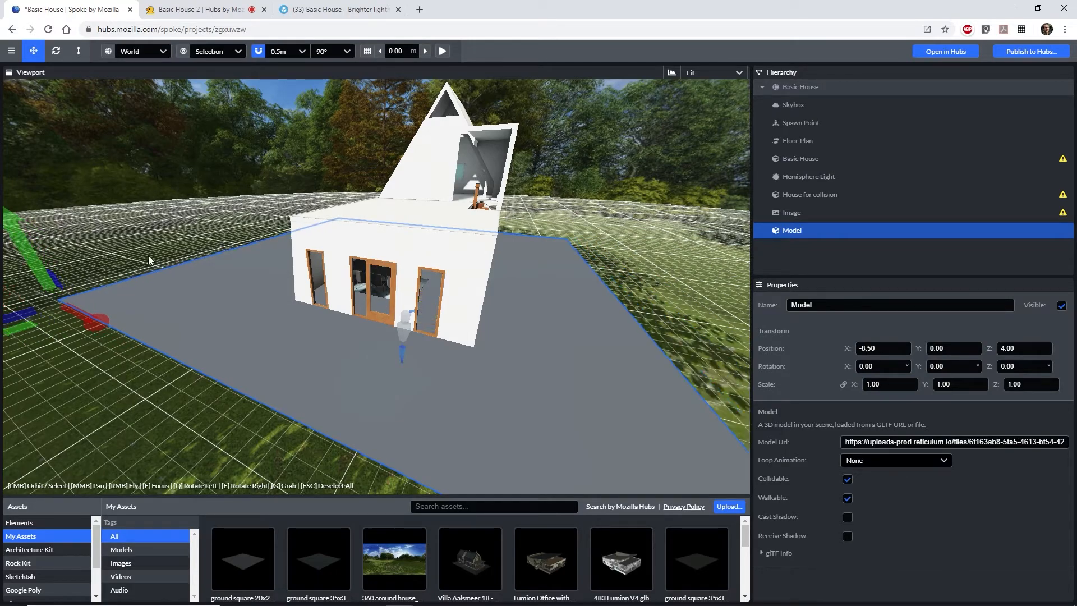
pyautogui.moveTo(171, 258); pyautogui.dragTo(297, 332)
pyautogui.scroll(-5, 300, 322)
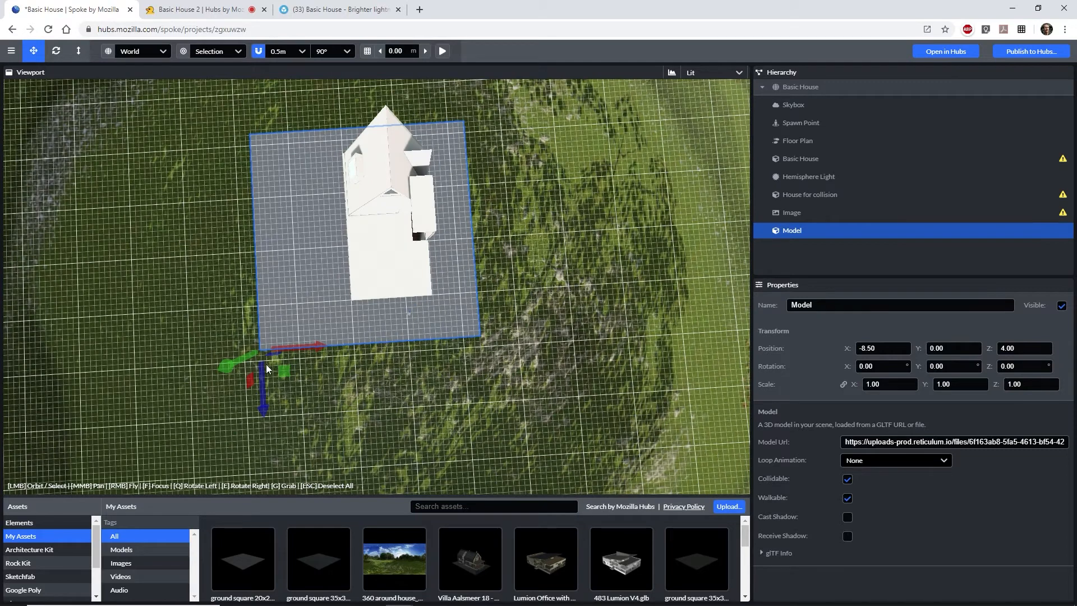
pyautogui.moveTo(286, 373); pyautogui.dragTo(306, 358)
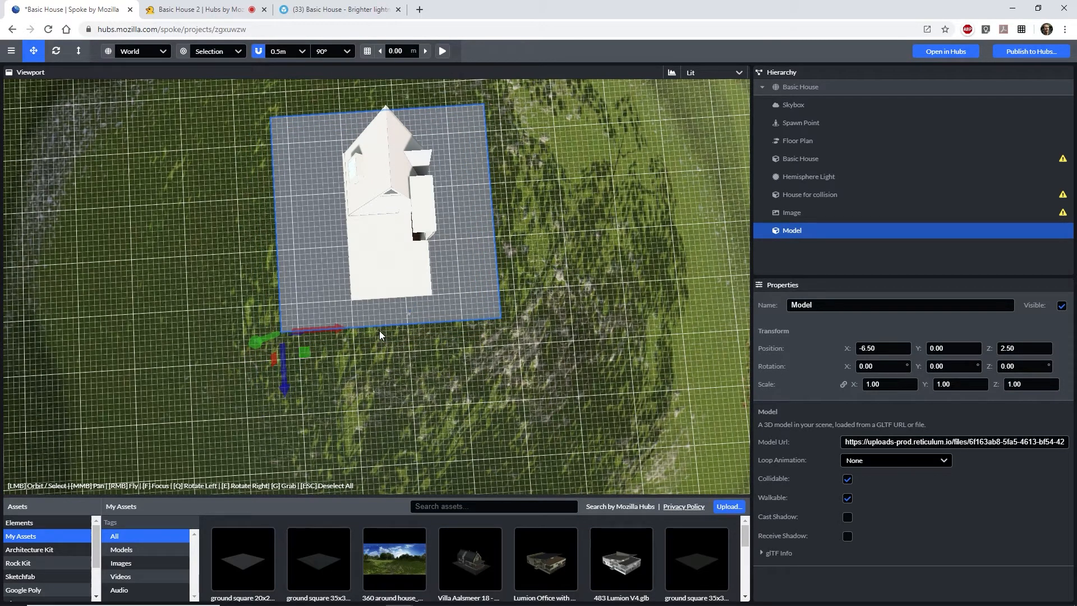
pyautogui.moveTo(303, 358); pyautogui.dragTo(303, 360)
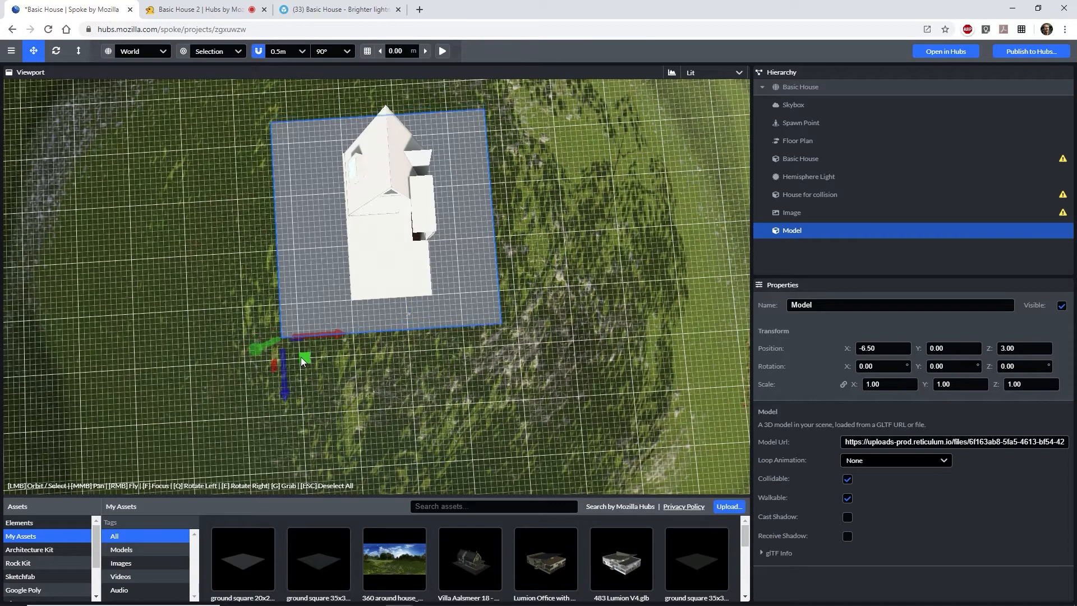
# Step: Add the Forest_20x20m.png image from the file explorer to the scene and turn off its controls
pyautogui.hotkey('alt', 'Tab')
pyautogui.moveTo(590, 214); pyautogui.dragTo(309, 382)
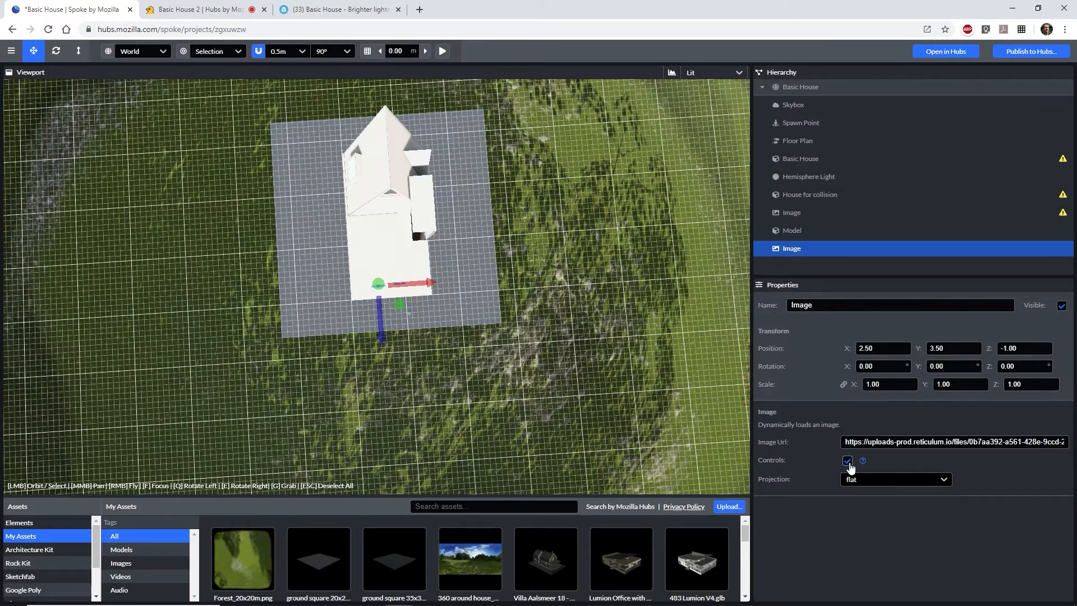
pyautogui.press('f')
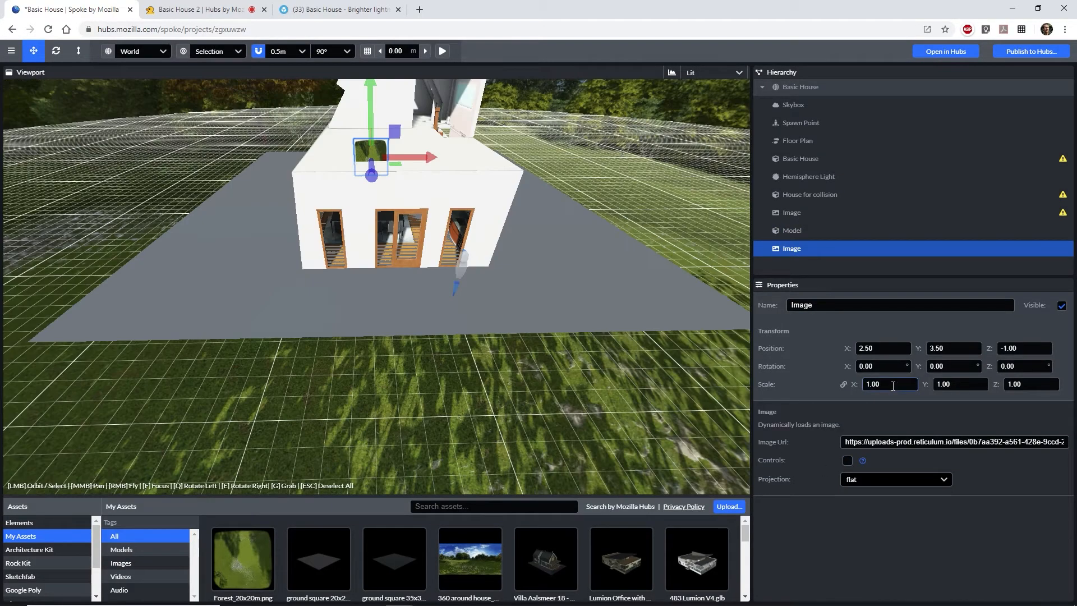
# Step: Scale the forest image to 20, lay it flat with X rotation -90° at height 0, and align it with the ground square
pyautogui.write('20')
pyautogui.moveTo(853, 371); pyautogui.dragTo(607, 357)
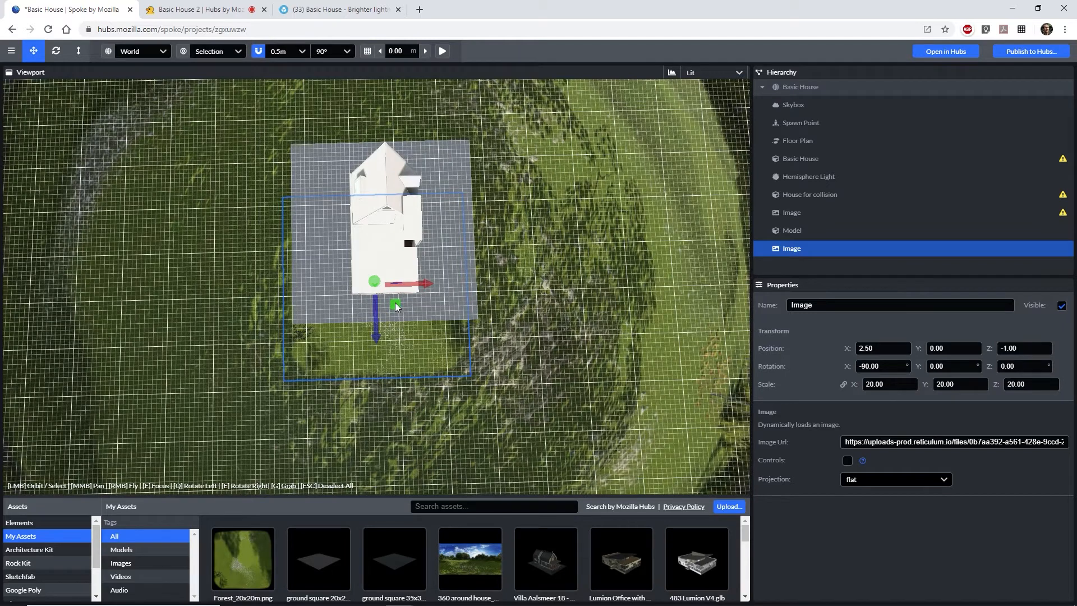
pyautogui.moveTo(404, 314); pyautogui.dragTo(406, 250)
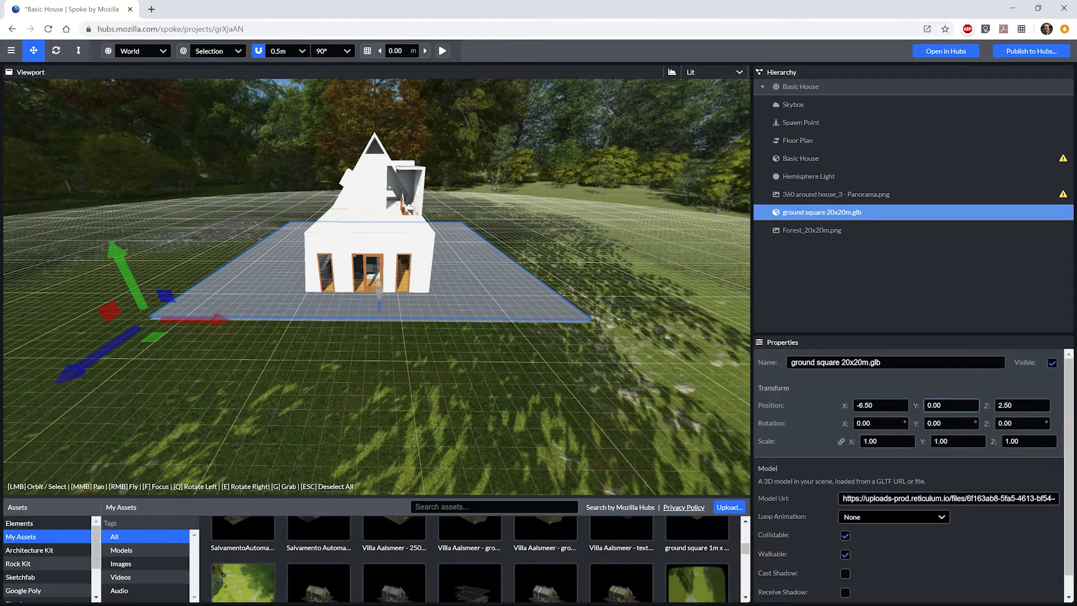
# Step: Set the Y position of ground square 20x20m.glb to -0.3
pyautogui.click(950, 405)
pyautogui.write('-0.3')
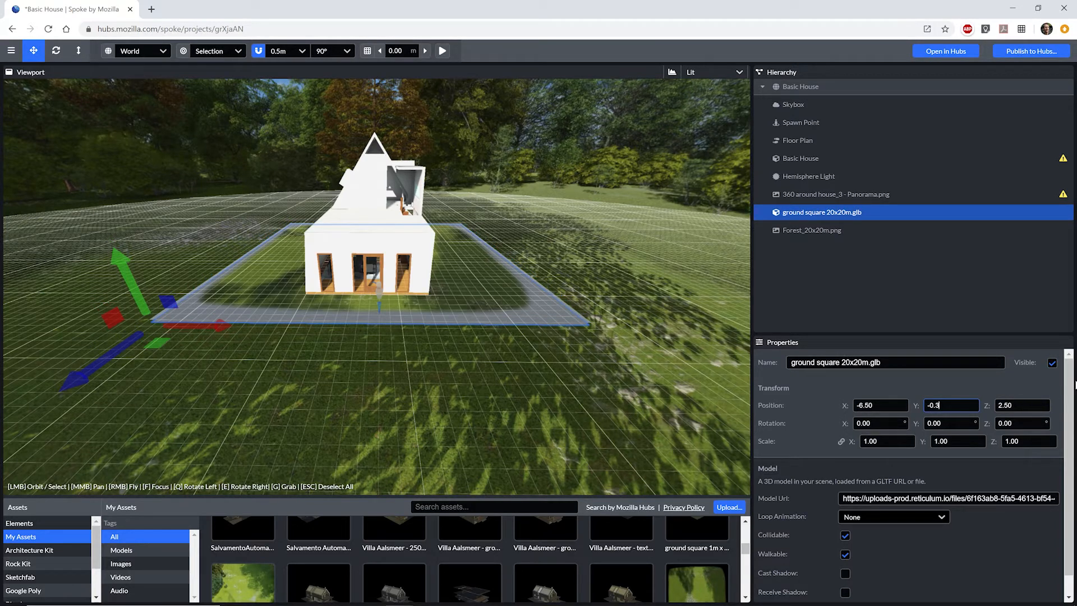
# Step: Regenerate the Floor Plan's walkable surface and start publishing the scene to Hubs
pyautogui.click(805, 140)
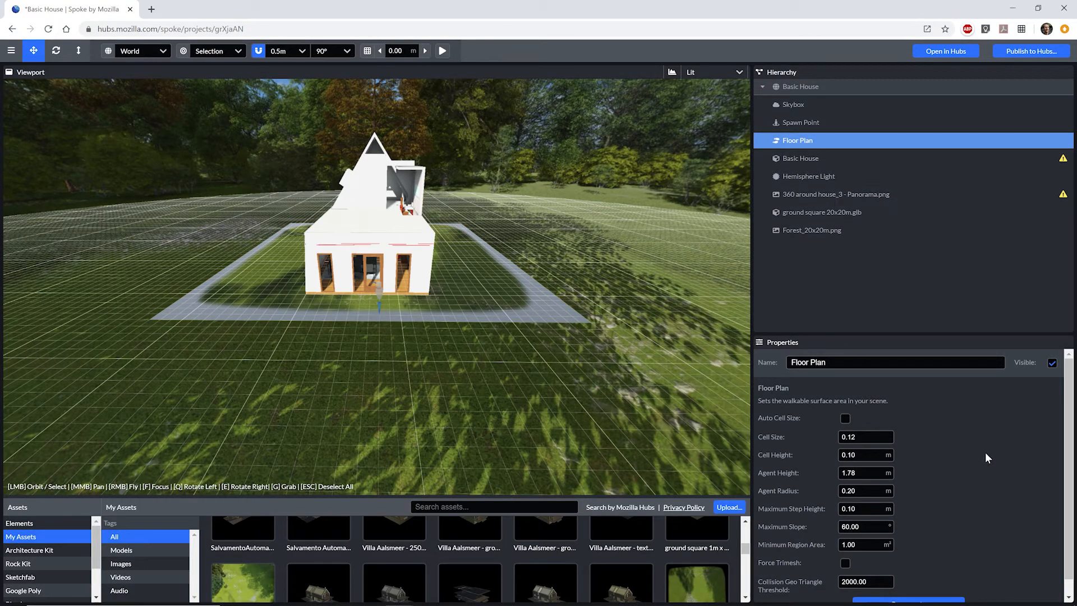
pyautogui.scroll(-1, 988, 457)
pyautogui.click(917, 589)
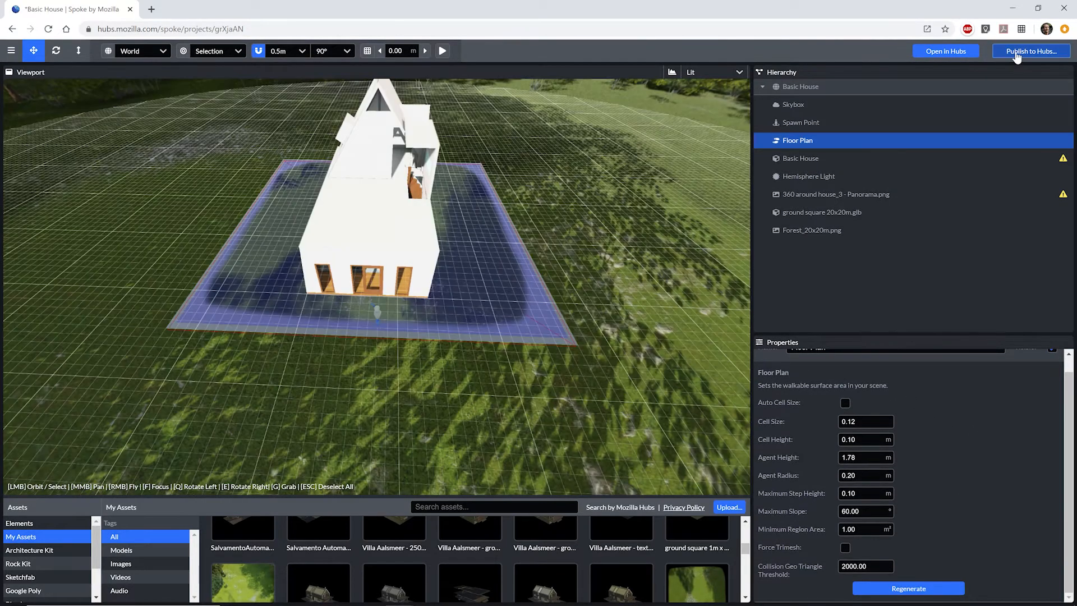
pyautogui.click(1016, 52)
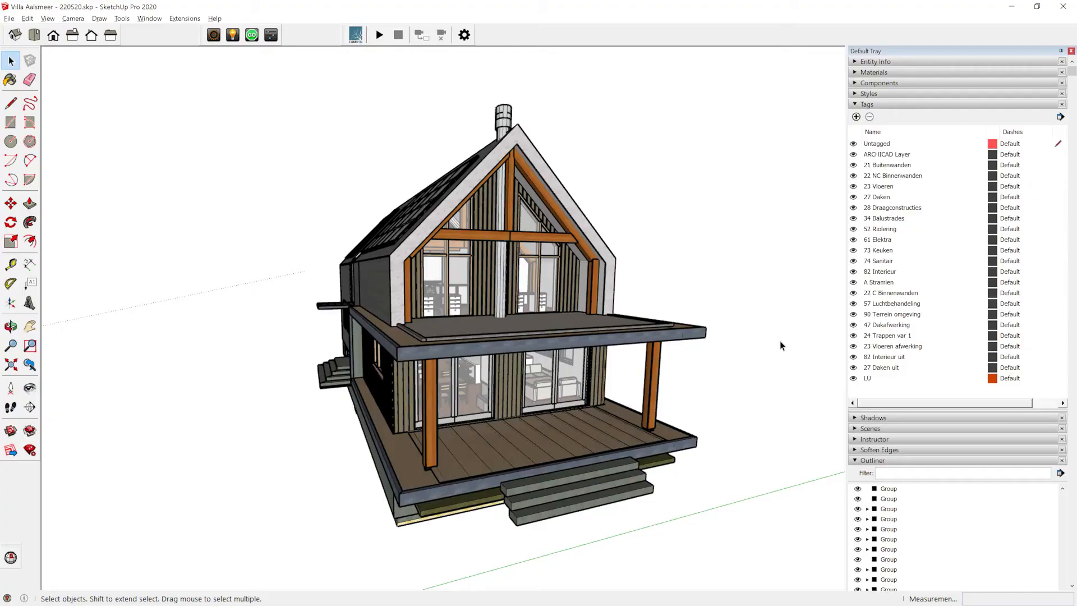
# Step: Switch to SketchUp and export the Villa Aalsmeer model as a binary glTF 2.0 (glb) file
pyautogui.moveTo(795, 345); pyautogui.dragTo(421, 356, button='middle')
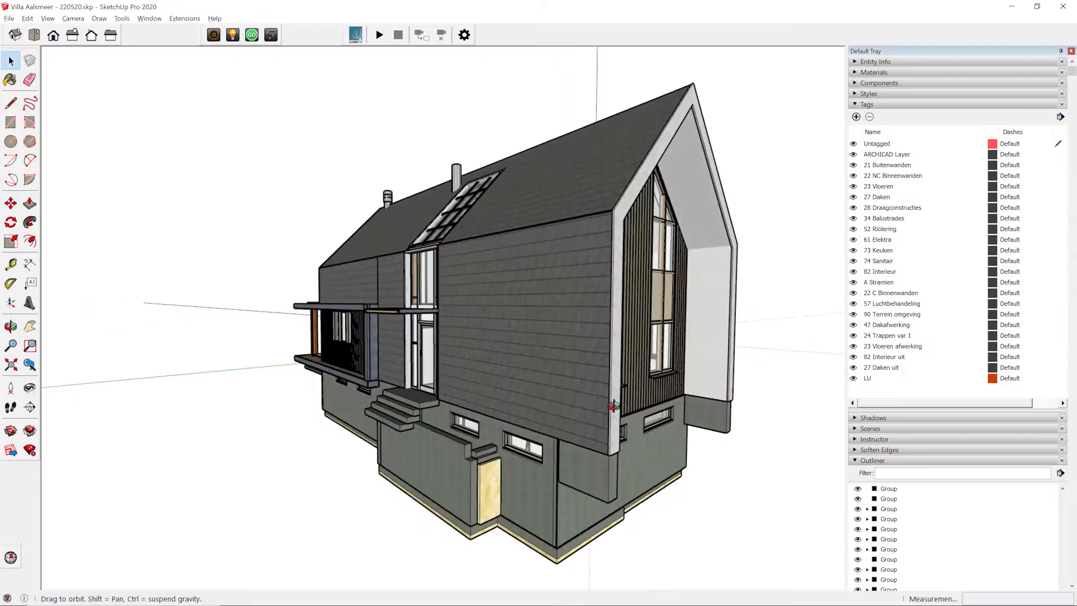
pyautogui.moveTo(387, 397); pyautogui.dragTo(63, 409, button='middle')
pyautogui.moveTo(705, 414); pyautogui.dragTo(99, 398, button='middle')
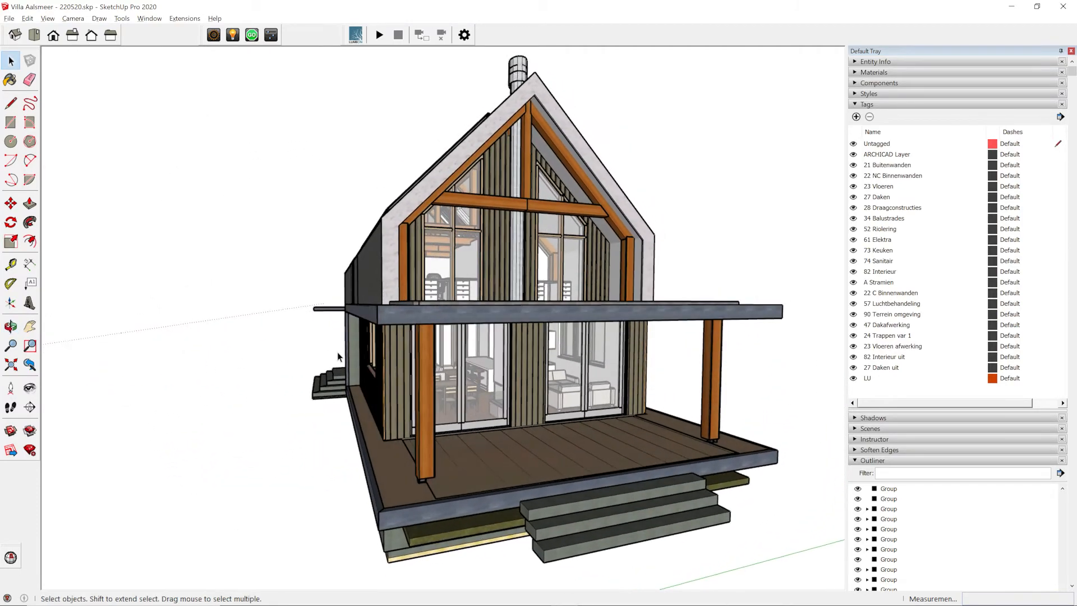
pyautogui.click(184, 19)
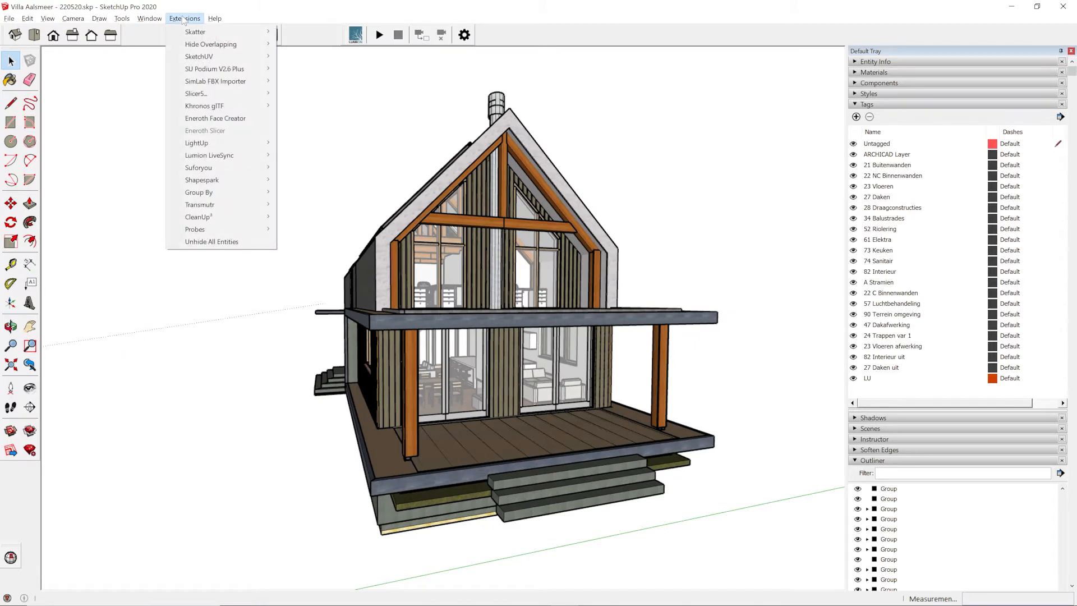
pyautogui.moveTo(217, 108)
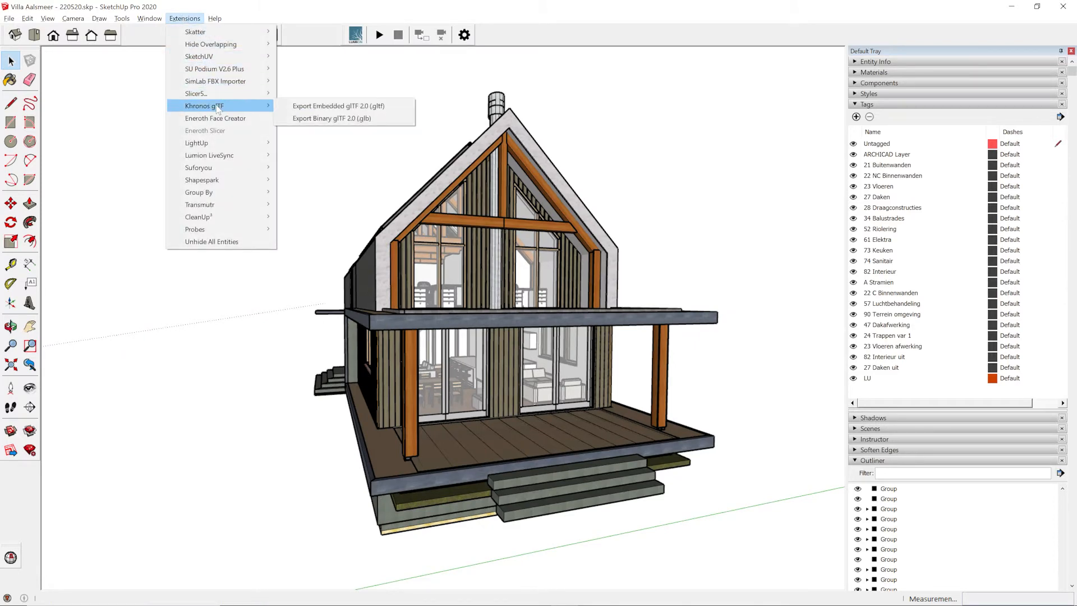
pyautogui.click(308, 119)
pyautogui.click(656, 468)
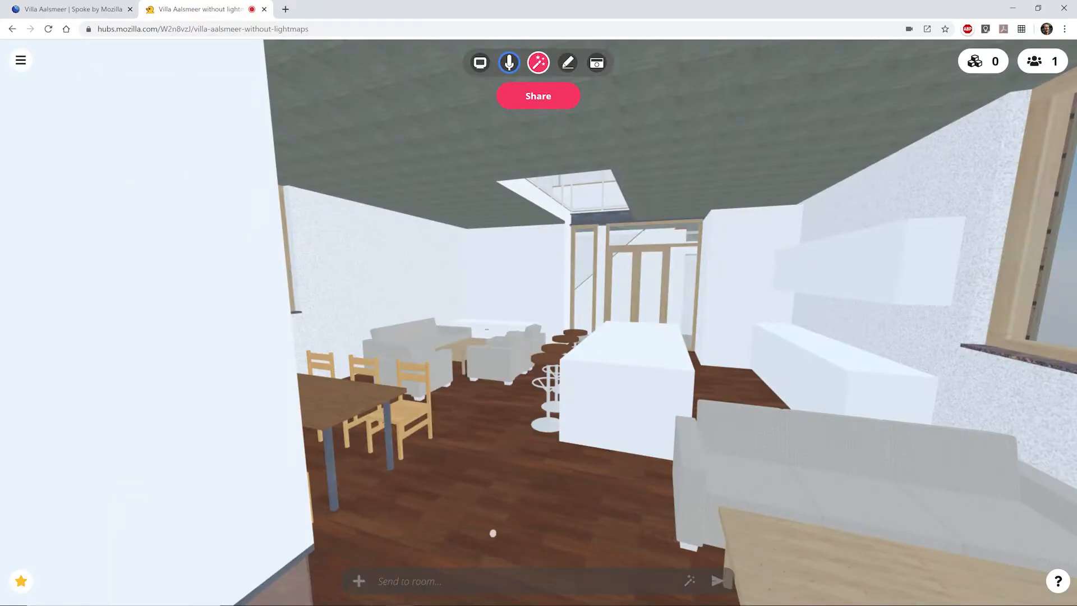
# Step: Walk forward through the living area of the Villa Aalsmeer room in Mozilla Hubs to inspect the model without lightmaps
pyautogui.press('w')
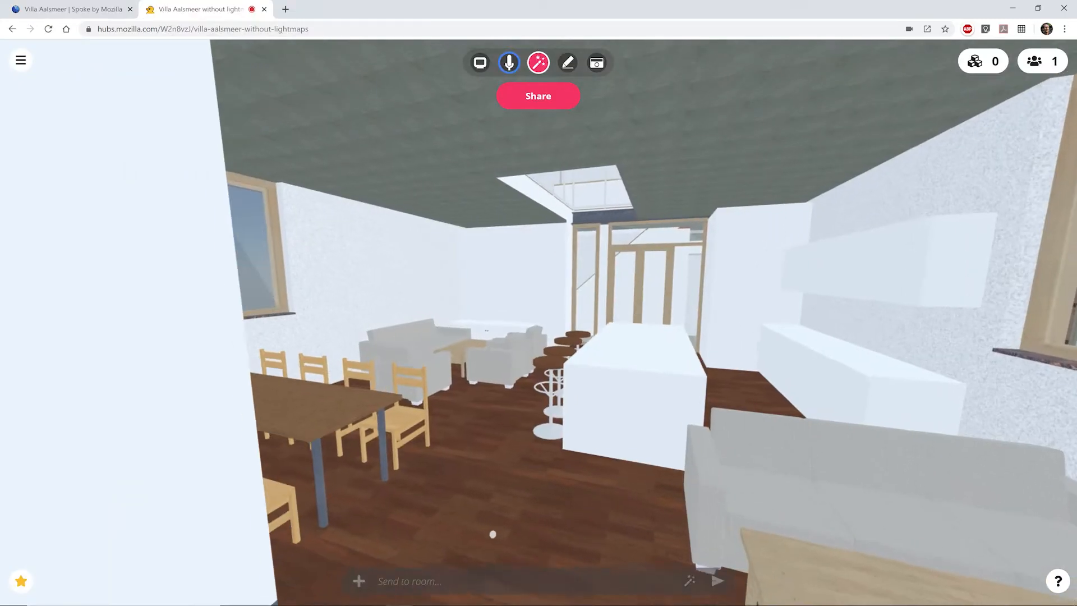
pyautogui.press('w')
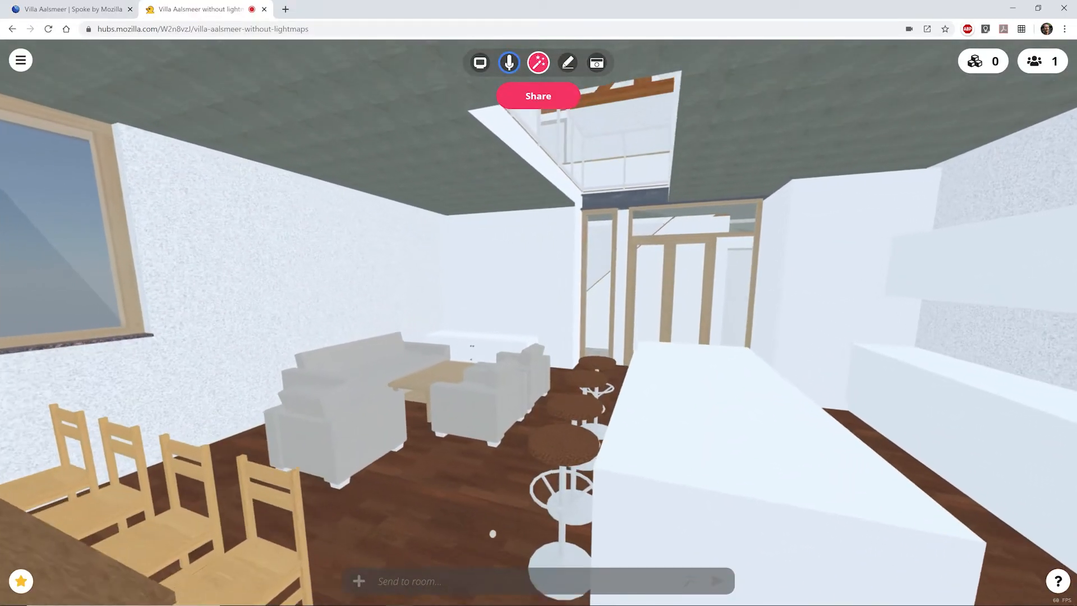
pyautogui.press('w')
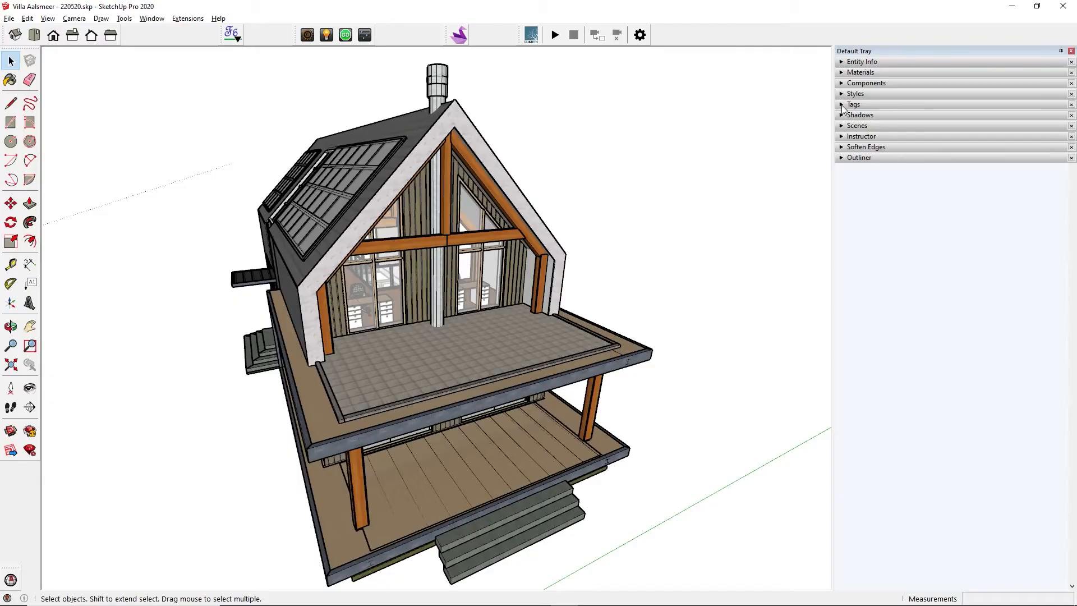
# Step: In SketchUp, hide the ARCHICAD Layer and 21 Buitenwanden tags and look through the groups in the Outliner
pyautogui.click(842, 105)
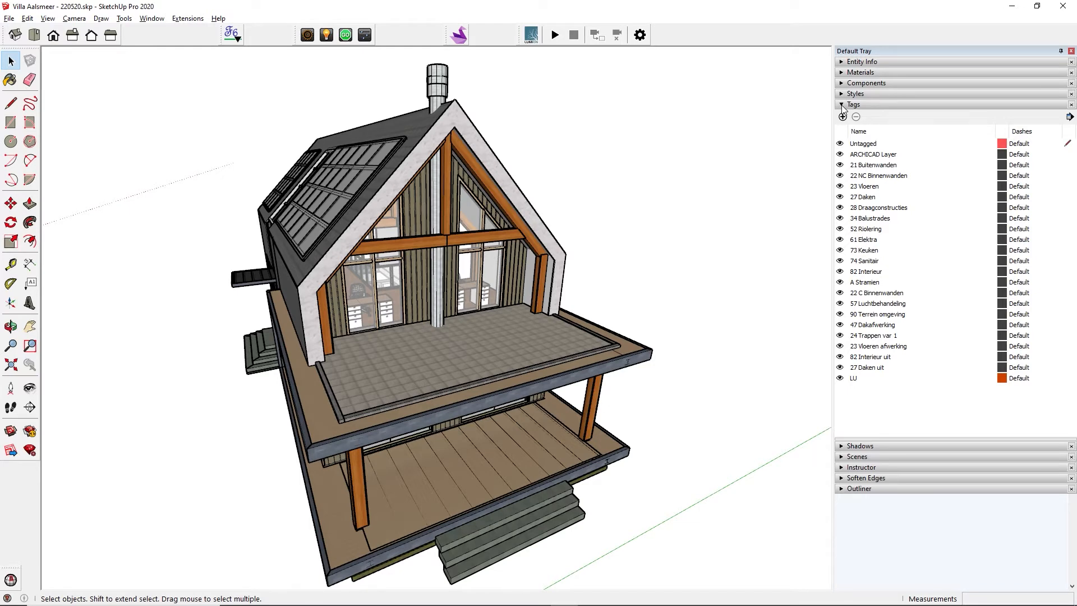
pyautogui.click(840, 154)
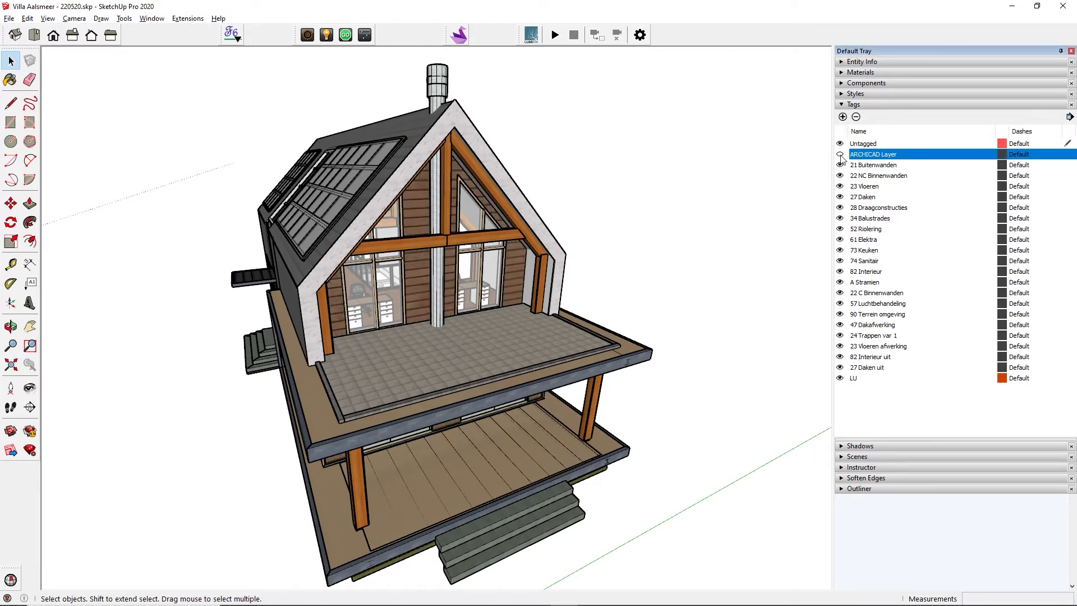
pyautogui.click(839, 165)
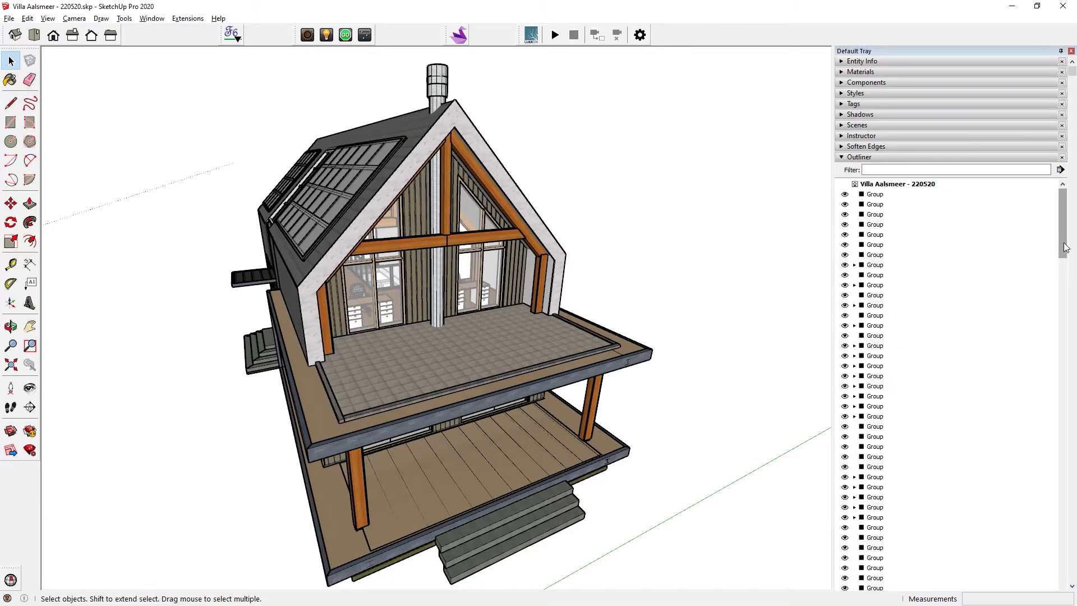
pyautogui.moveTo(1065, 247)
pyautogui.mouseDown()
pyautogui.moveTo(1070, 586)
pyautogui.moveTo(1065, 235)
pyautogui.mouseUp()
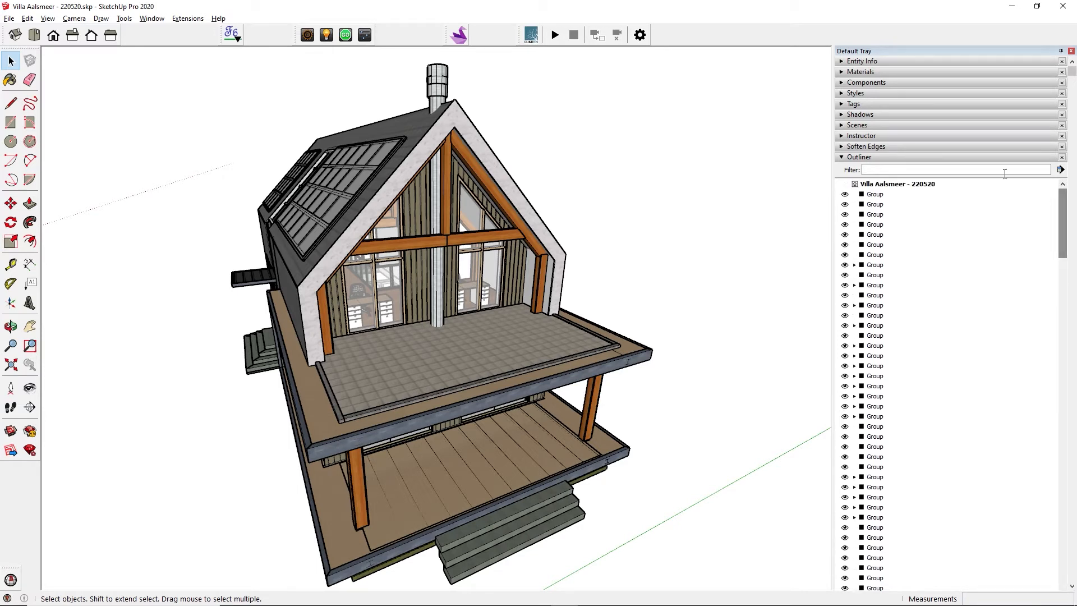
pyautogui.click(841, 159)
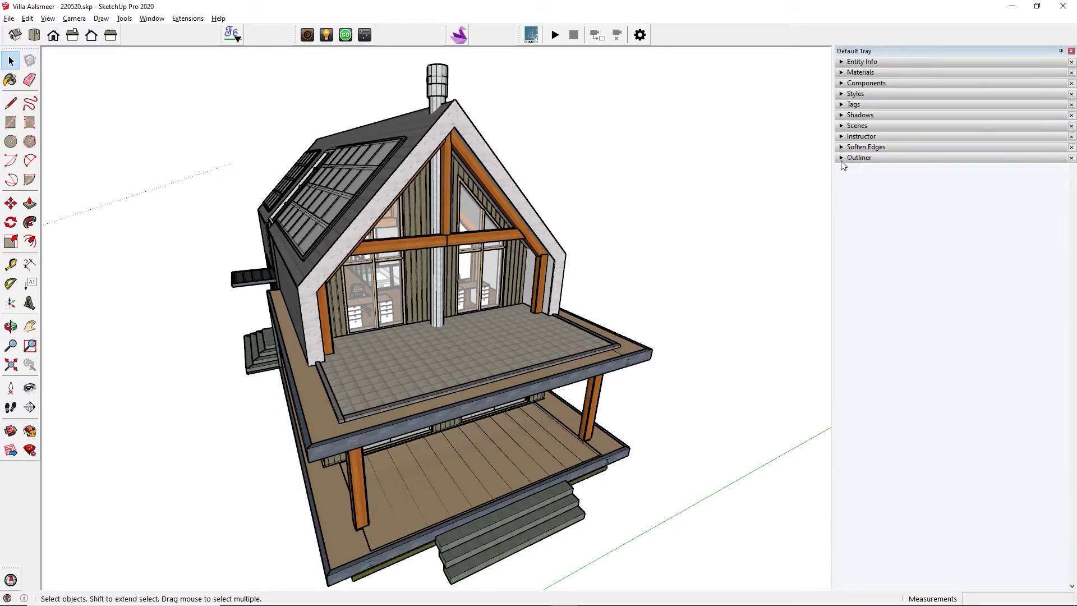
# Step: Hide the 22 NC Binnenwanden, 23 Vloeren and 27 Daken tags plus all tags from 28 Draagconstructies through LU
pyautogui.click(841, 104)
pyautogui.click(839, 176)
pyautogui.click(840, 186)
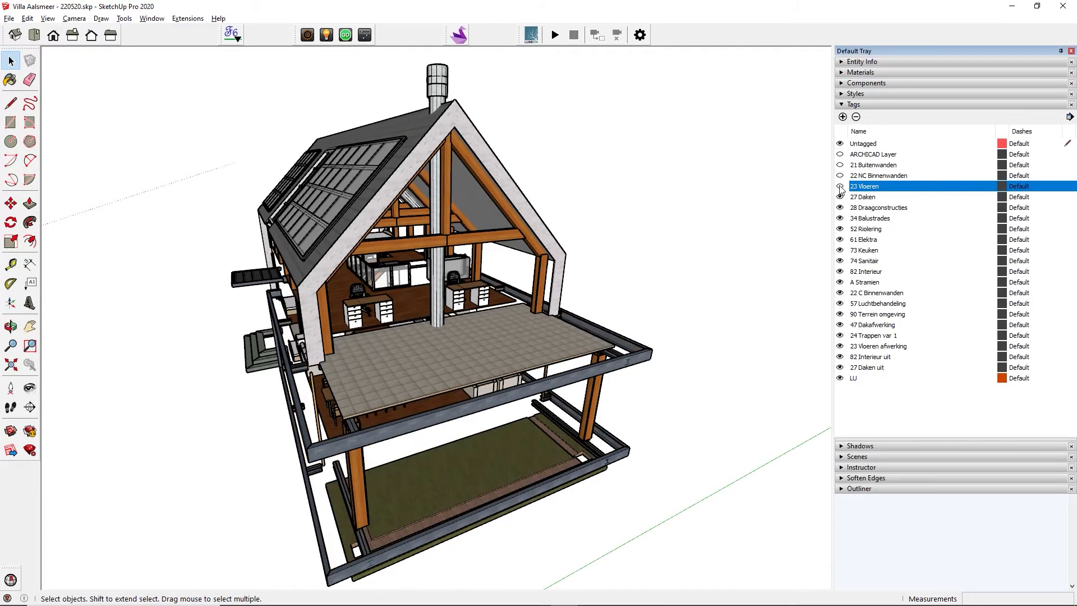
pyautogui.click(840, 196)
pyautogui.click(880, 211)
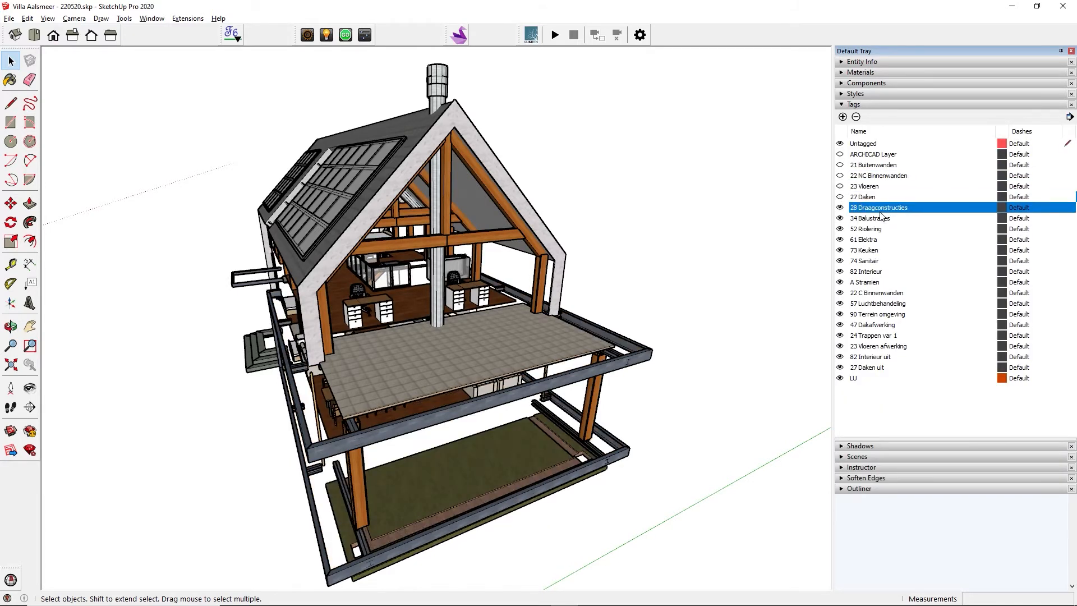
pyautogui.keyDown('shift'); pyautogui.click(860, 380); pyautogui.keyUp('shift')
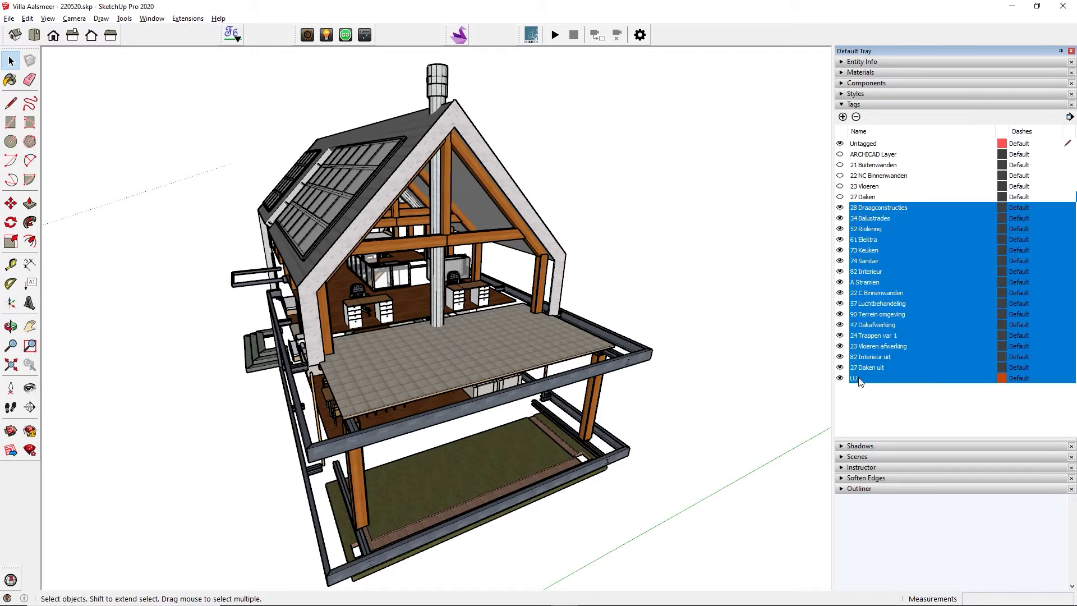
pyautogui.click(840, 380)
# Step: Show only the ARCHICAD Layer tag's geometry and combine all its visible objects into one group
pyautogui.click(840, 155)
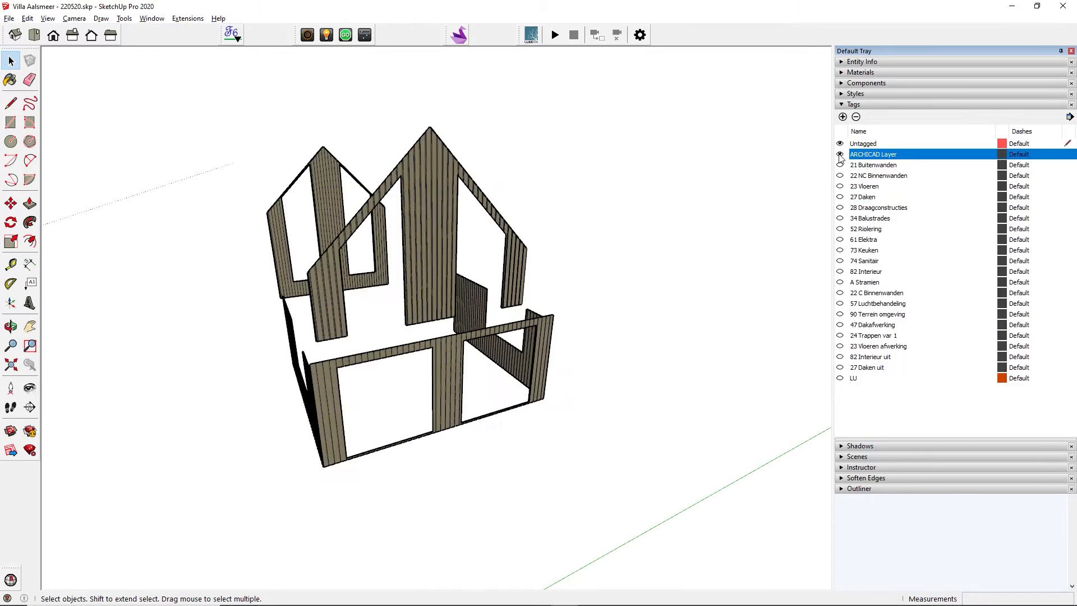
pyautogui.hotkey('ctrl', 'a')
pyautogui.rightClick(431, 280)
pyautogui.click(461, 388)
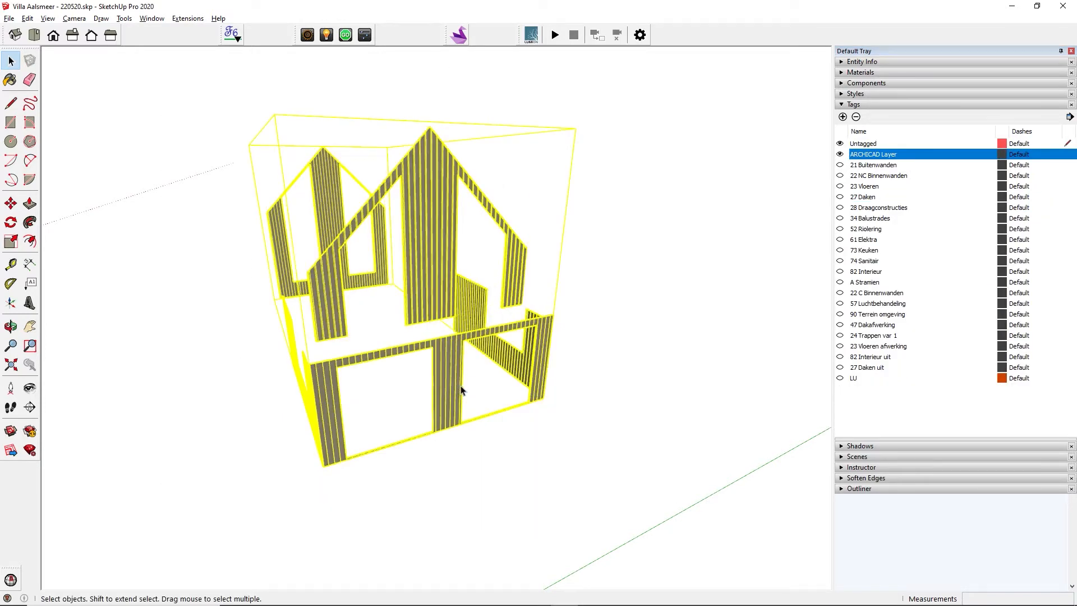
# Step: Rename the new wall group in the Outliner, collapse it and hide it
pyautogui.click(847, 489)
pyautogui.scroll(-10, 1060, 469)
pyautogui.rightClick(897, 515)
pyautogui.click(910, 507)
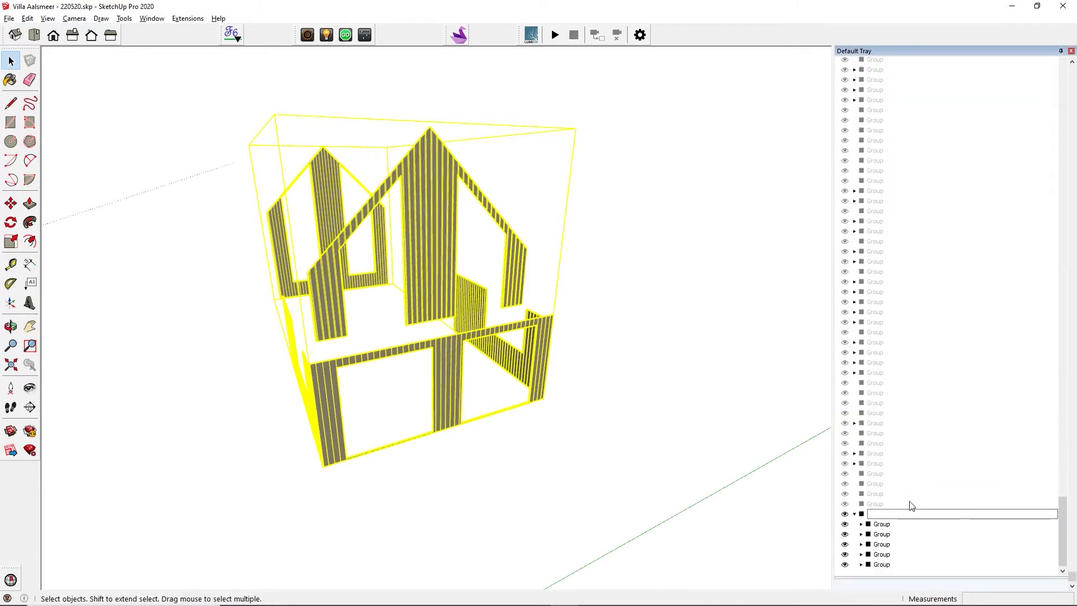
pyautogui.press('Return')
pyautogui.click(854, 514)
pyautogui.click(844, 564)
# Step: Return to the tag list and make the 21 Buitenwanden tag visible
pyautogui.moveTo(1062, 522); pyautogui.dragTo(1063, 73)
pyautogui.scroll(3, 1008, 176)
pyautogui.scroll(5, 1010, 177)
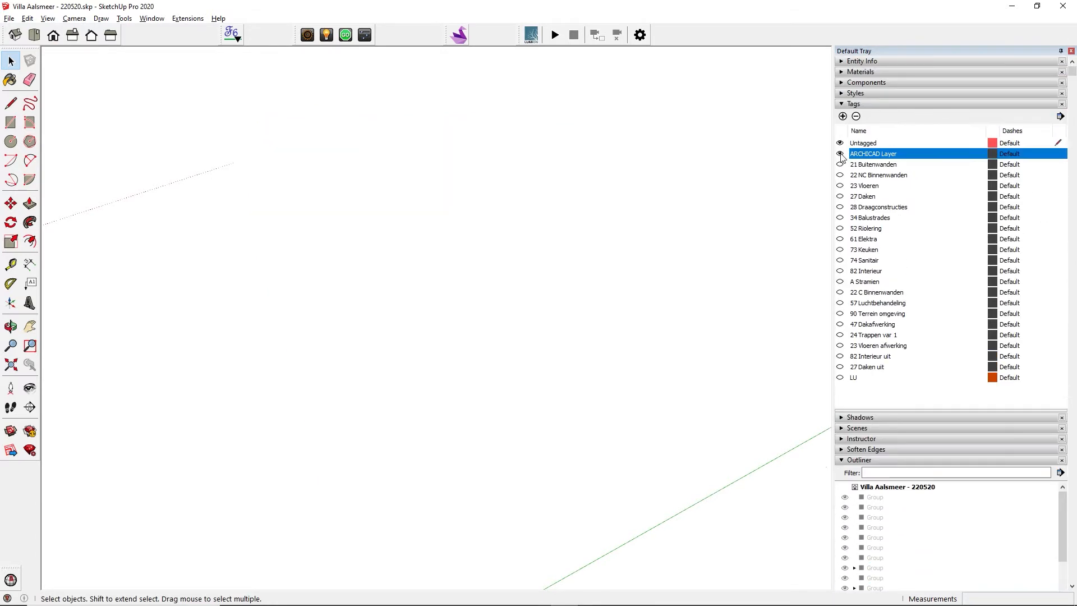
pyautogui.click(840, 164)
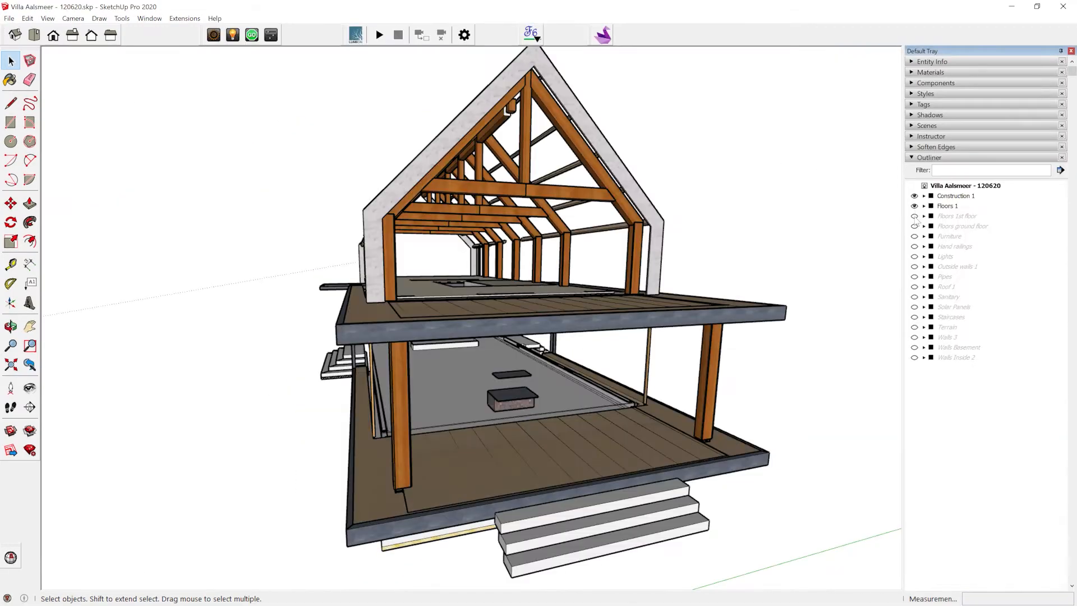
# Step: In Villa Aalsmeer - 120620, unhide the named groups in the Outliner from Floors 1st floor down to Walls Basement
pyautogui.click(915, 215)
pyautogui.click(914, 226)
pyautogui.click(914, 235)
pyautogui.click(914, 246)
pyautogui.click(915, 256)
pyautogui.click(915, 266)
pyautogui.click(915, 276)
pyautogui.click(914, 287)
pyautogui.click(915, 297)
pyautogui.click(914, 306)
pyautogui.click(914, 317)
pyautogui.click(914, 337)
pyautogui.click(914, 347)
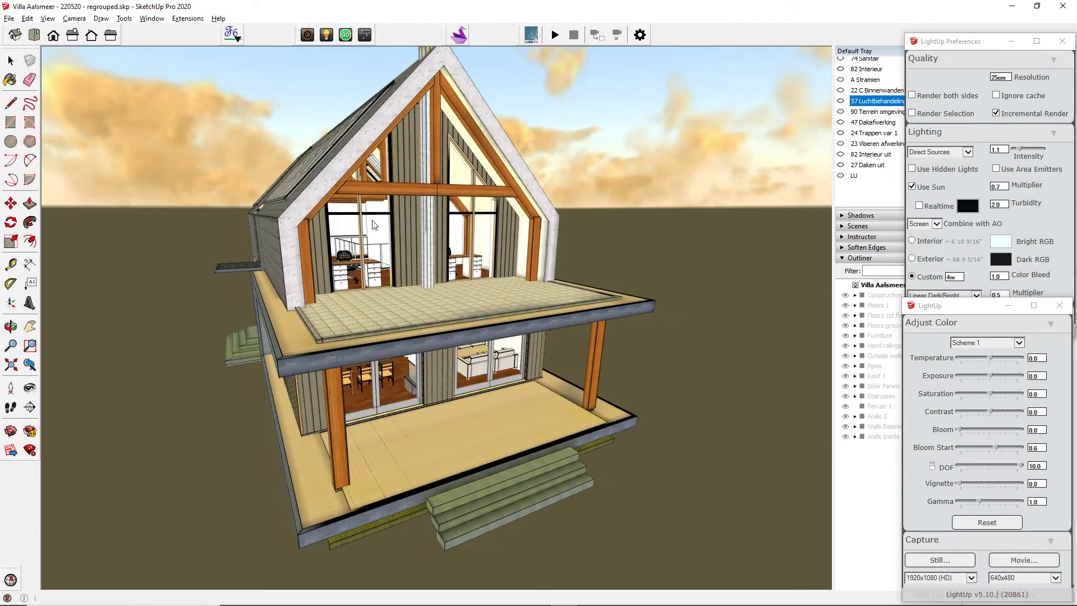
# Step: Leave the LightUp rendering, run and confirm a command of the LightUp extension, and inspect the re-rendered house exterior
pyautogui.click(10, 60)
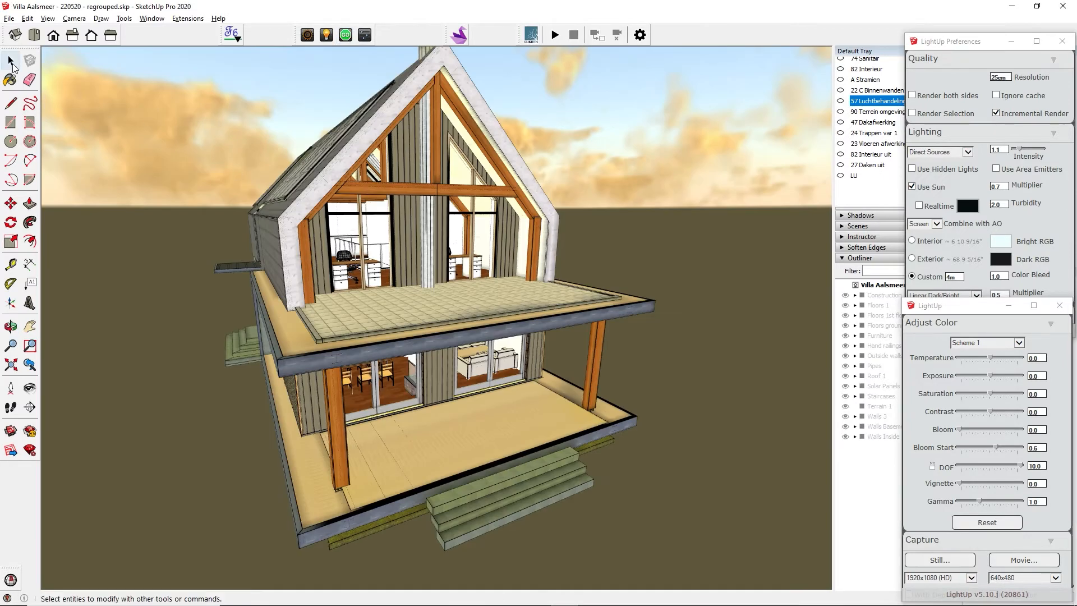
pyautogui.click(187, 18)
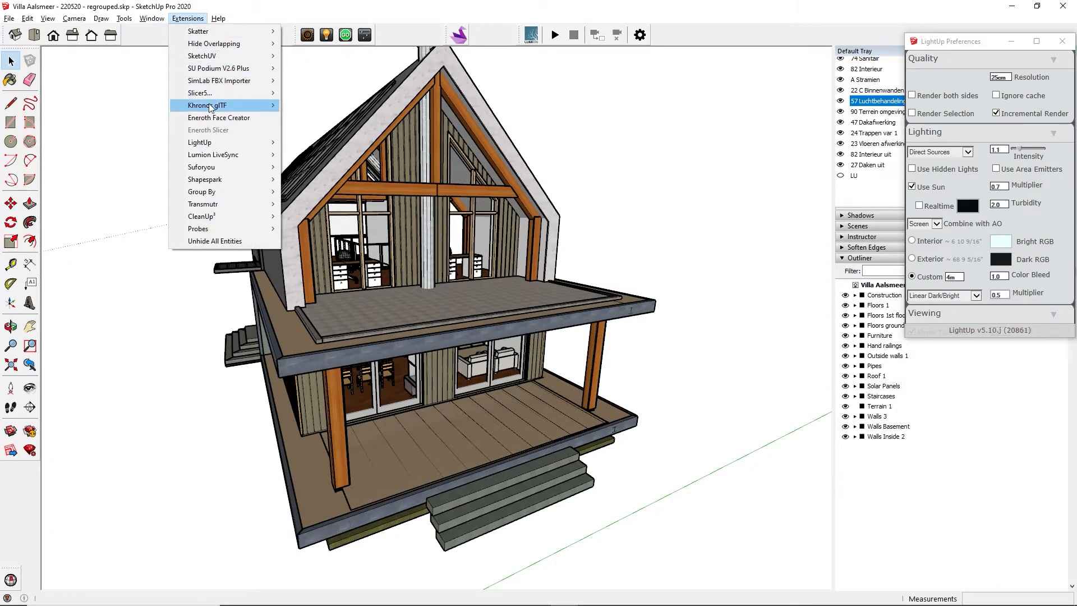
pyautogui.moveTo(214, 149)
pyautogui.moveTo(337, 232)
pyautogui.click(443, 259)
pyautogui.click(527, 332)
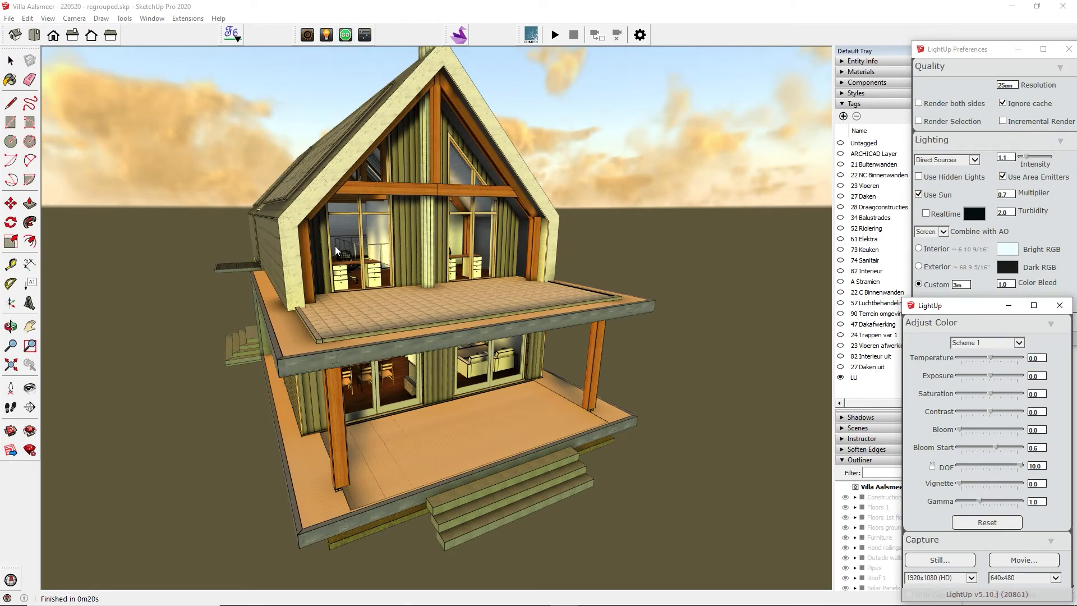
pyautogui.moveTo(335, 245); pyautogui.dragTo(143, 230, button='middle')
pyautogui.moveTo(650, 248); pyautogui.dragTo(379, 277, button='middle')
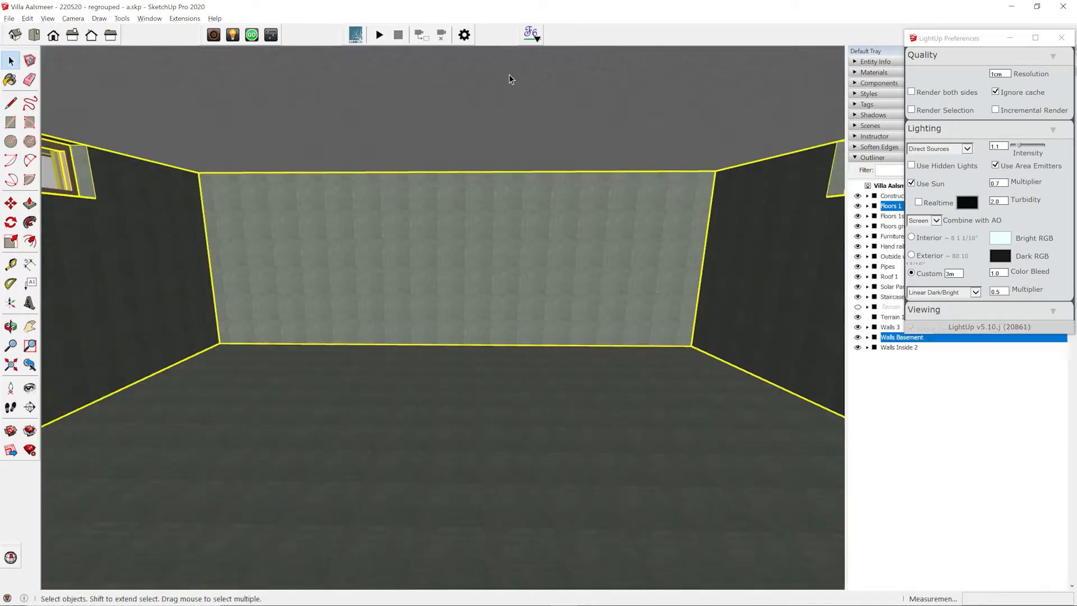
# Step: Run FredoTools AutoReverseFaces on the selected Floors 1 and Walls Basement groups and start a LightUp rendering of the basement
pyautogui.click(537, 42)
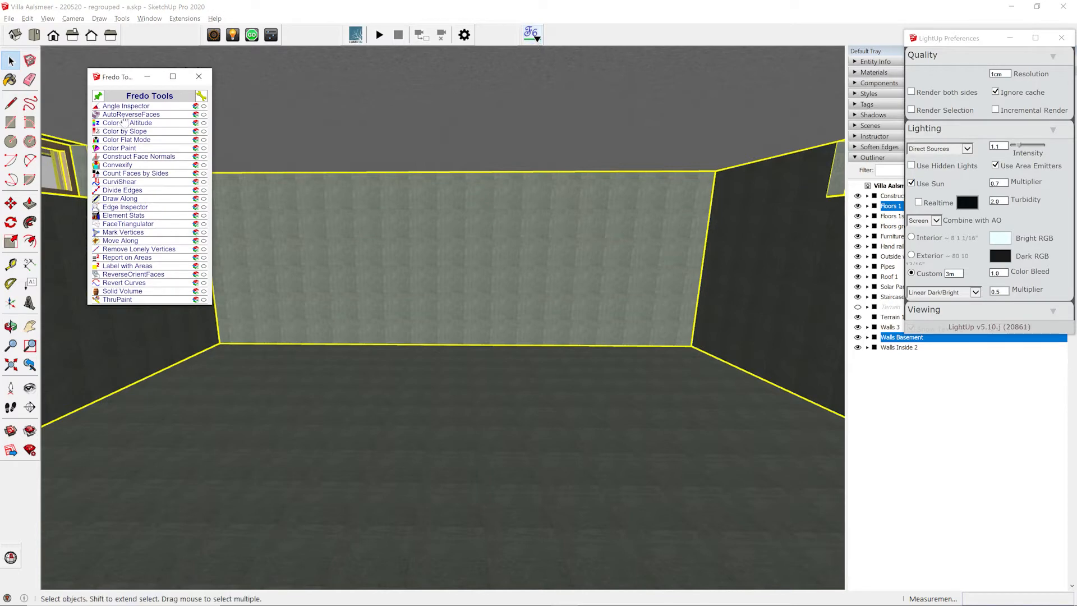
pyautogui.click(124, 114)
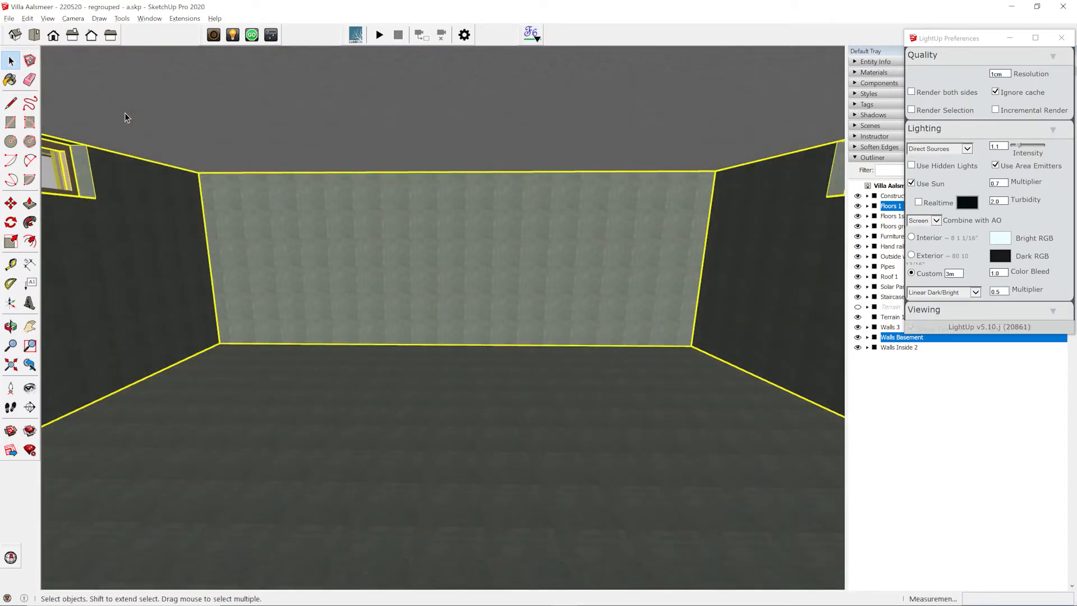
pyautogui.click(251, 38)
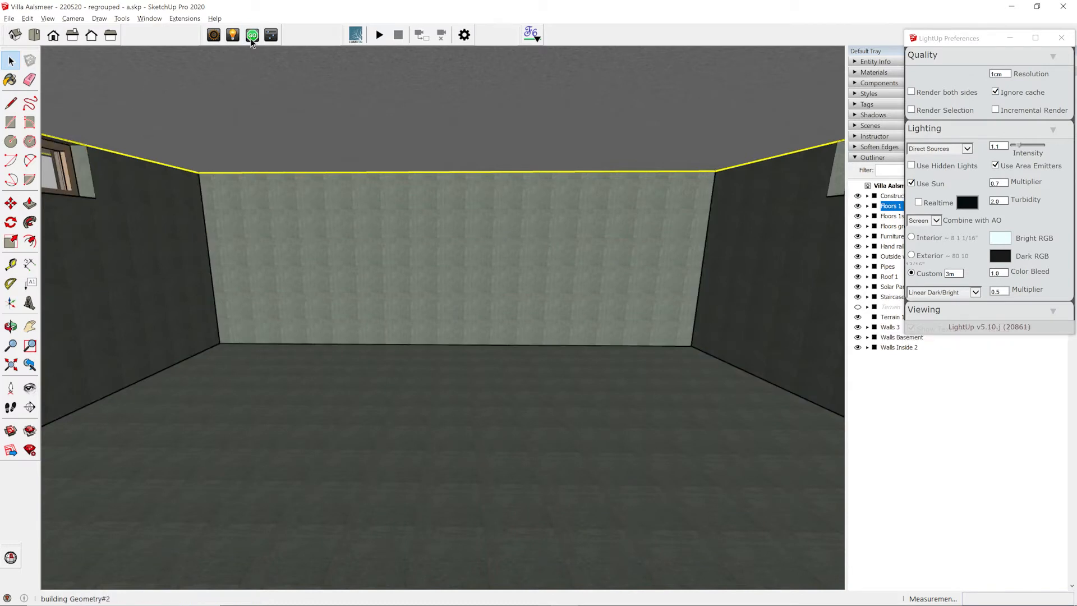
pyautogui.click(543, 333)
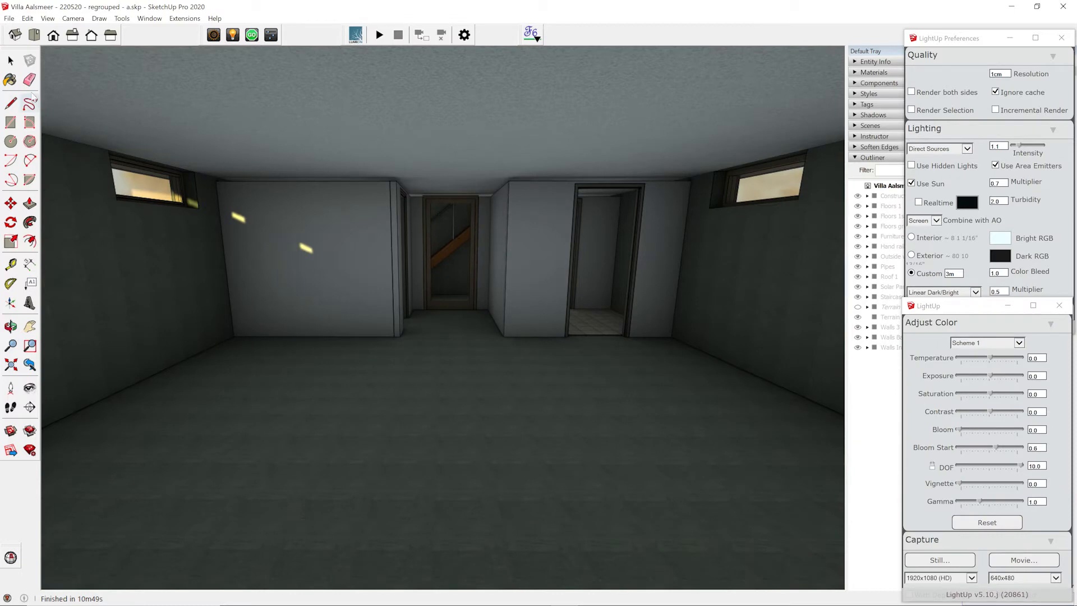
# Step: Leave the rendering and replace the tiled texture of the basement floor's Beton - algemeen material with a plain grey surface
pyautogui.click(11, 60)
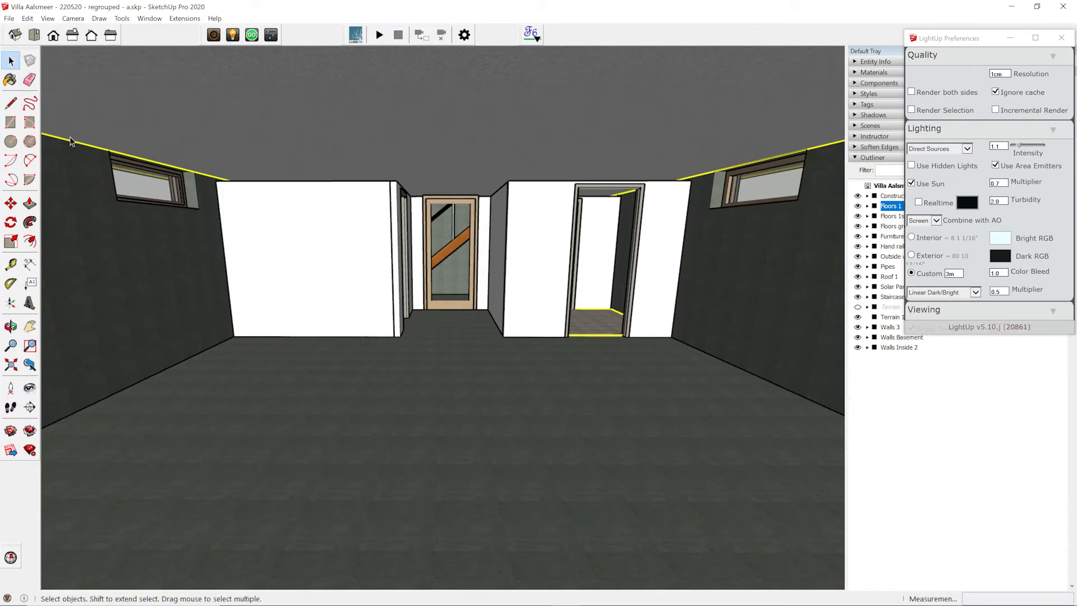
pyautogui.click(1059, 38)
pyautogui.press('b')
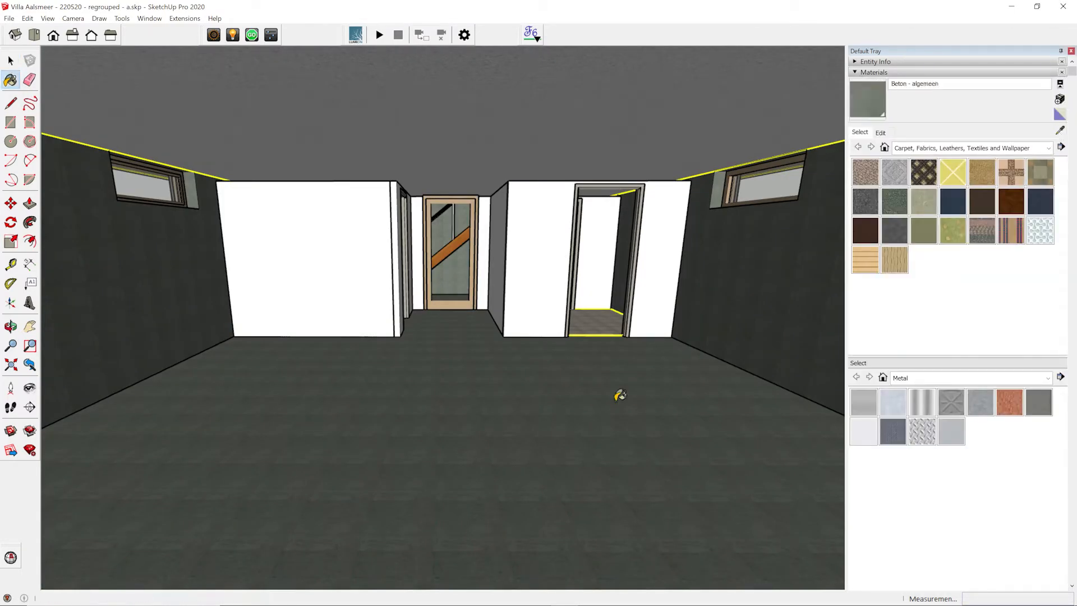
pyautogui.click(880, 133)
pyautogui.click(866, 244)
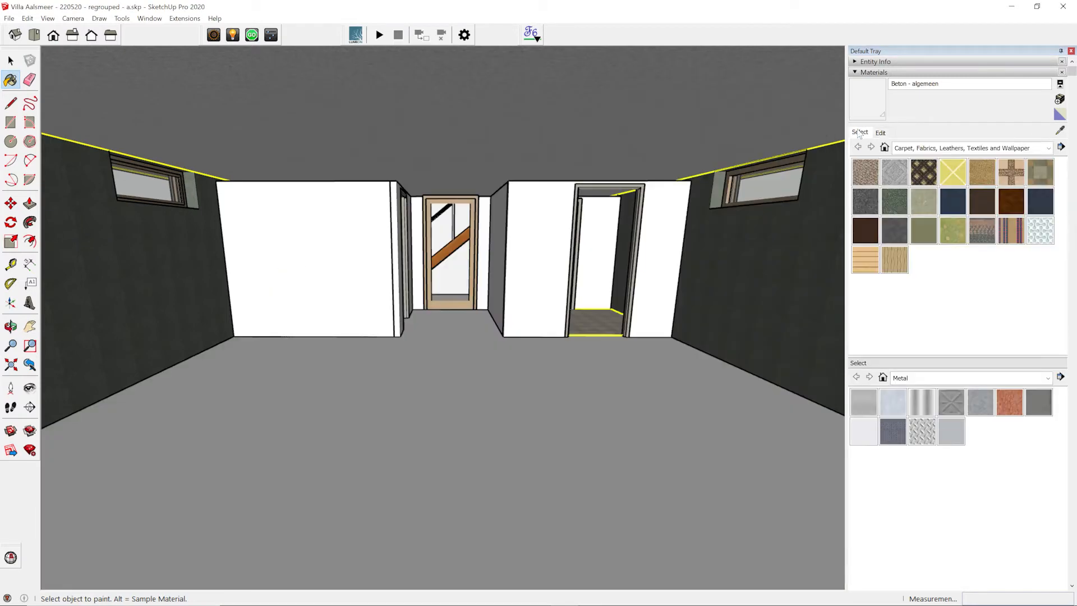
# Step: Sample the basement ceiling's Stucwerk - wit fijn material and switch it to the 1-pixel texture image sized 1" by 1"
pyautogui.keyDown('alt'); pyautogui.click(671, 106); pyautogui.keyUp('alt')
pyautogui.click(880, 132)
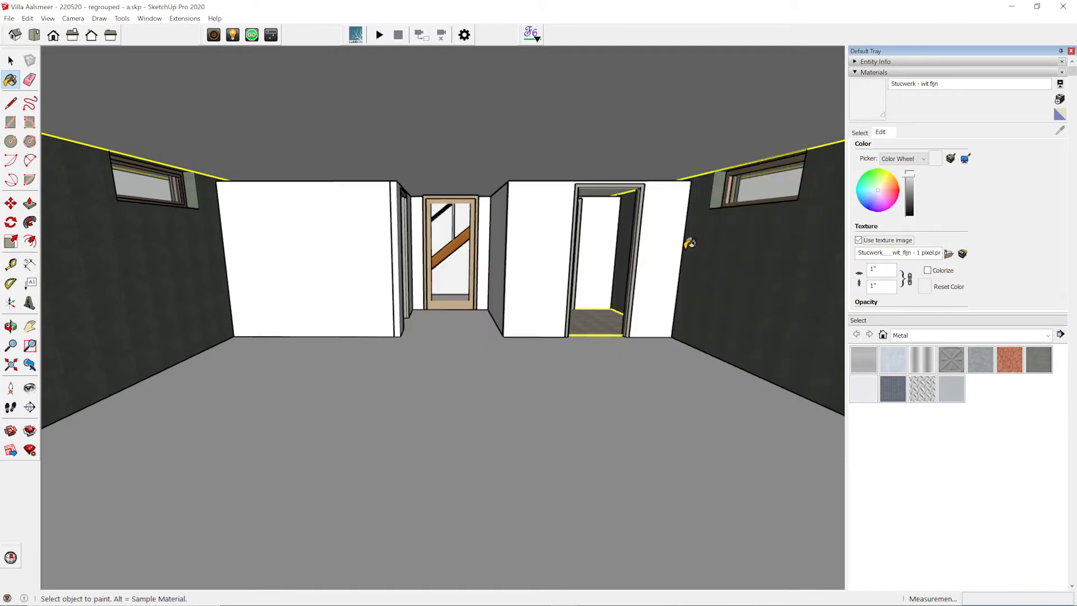
pyautogui.click(860, 132)
# Step: Sample the basement walls' Beton - donker material and replace its texture with the 1-pixel Stucwerk wit fijn image
pyautogui.keyDown('alt'); pyautogui.click(803, 265); pyautogui.keyUp('alt')
pyautogui.click(880, 132)
pyautogui.click(858, 240)
pyautogui.click(859, 240)
pyautogui.doubleClick(718, 240)
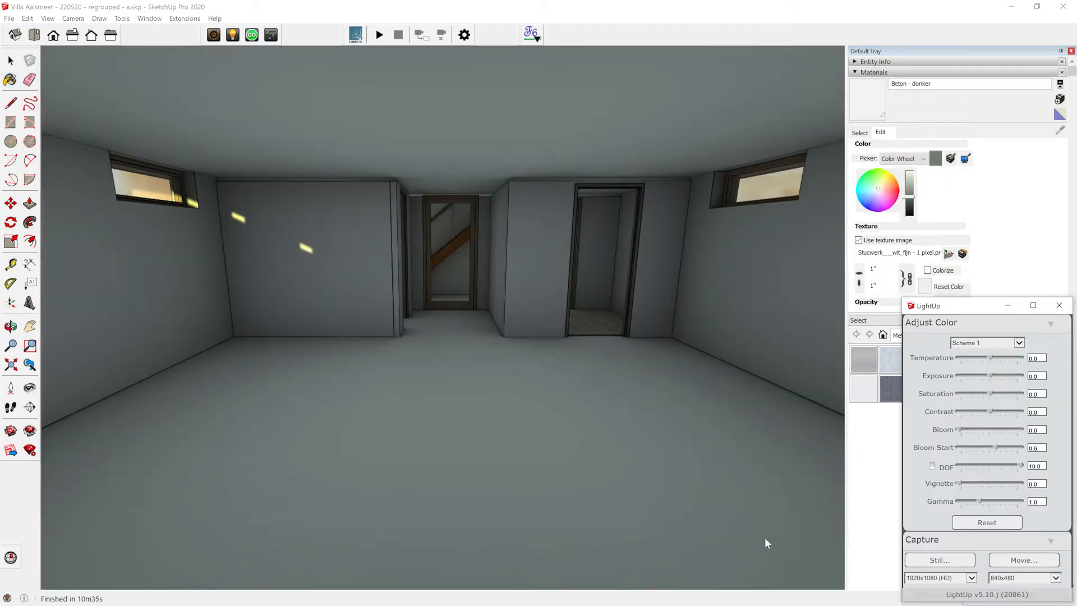
# Step: Inspect the rendered basement and view the house exterior with its surrounding vertical planes from several sides
pyautogui.moveTo(601, 534); pyautogui.dragTo(598, 497)
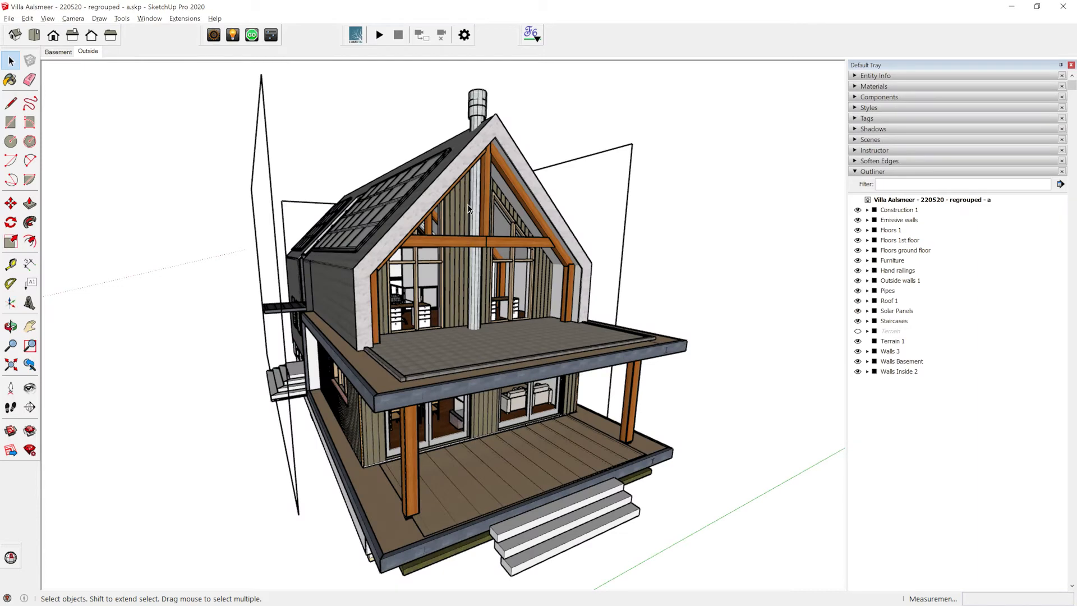
pyautogui.moveTo(467, 204); pyautogui.dragTo(242, 320, button='middle')
pyautogui.moveTo(633, 336); pyautogui.dragTo(791, 308, button='middle')
pyautogui.moveTo(401, 294); pyautogui.dragTo(561, 297, button='middle')
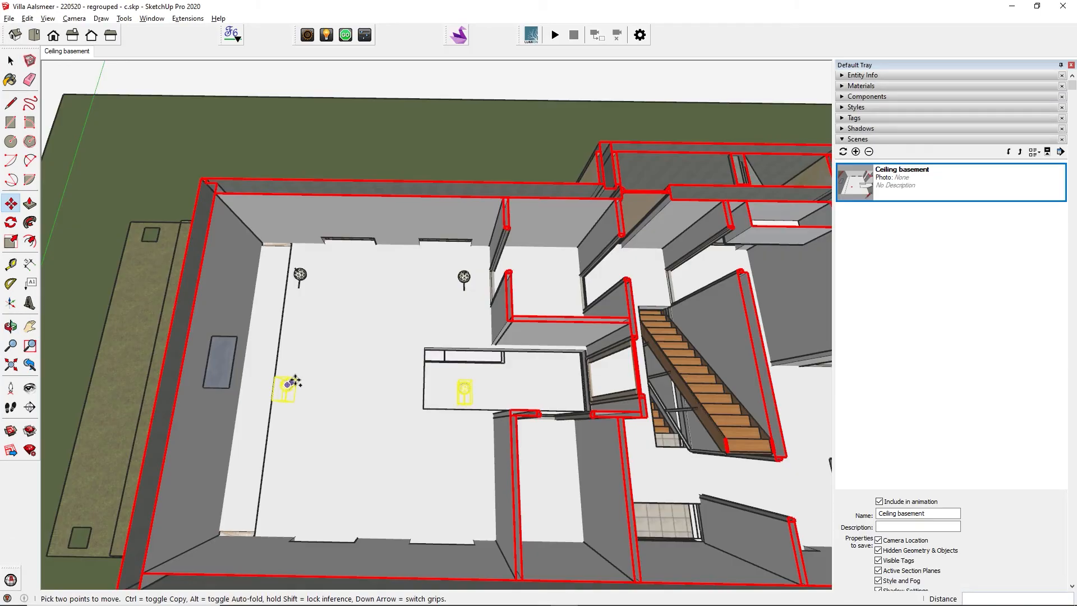
# Step: Copy the two selected basement lights 9' 3 1/2" along the green axis to form a third row
pyautogui.press('ctrl')
pyautogui.click(291, 382)
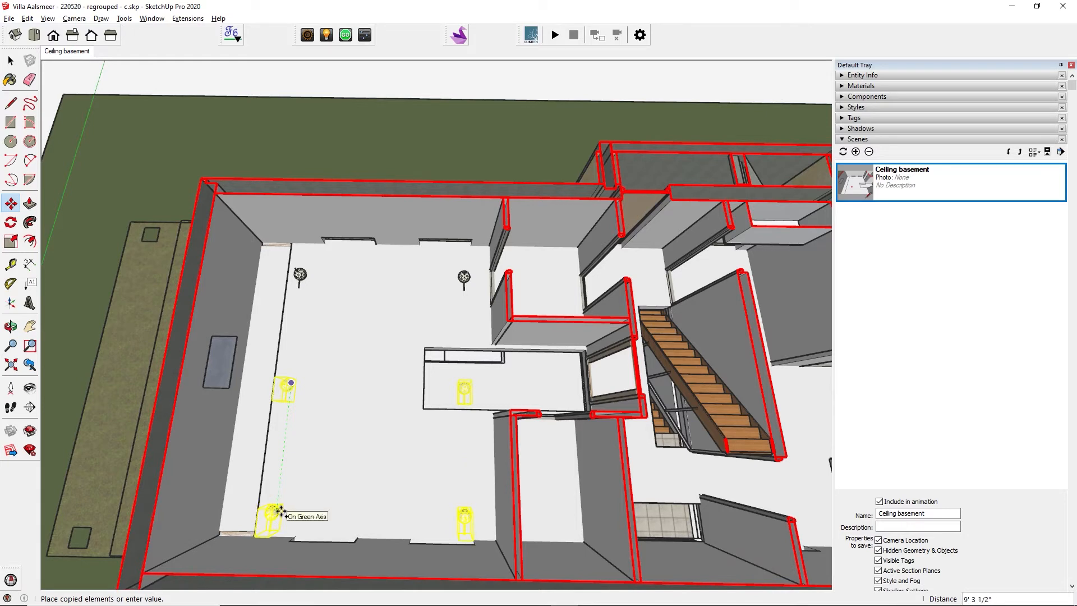
pyautogui.click(281, 511)
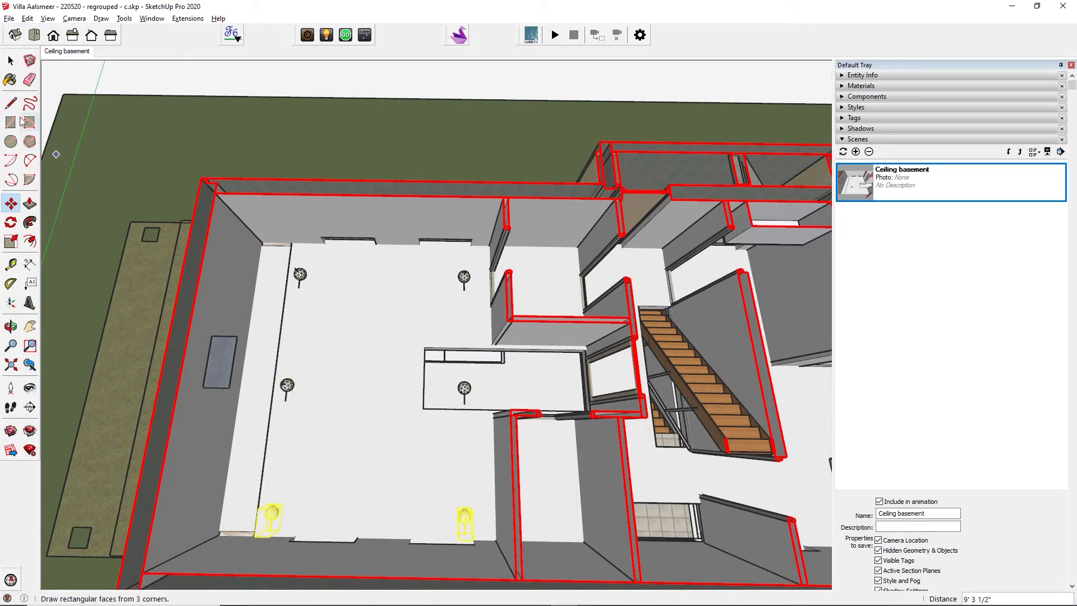
pyautogui.click(10, 60)
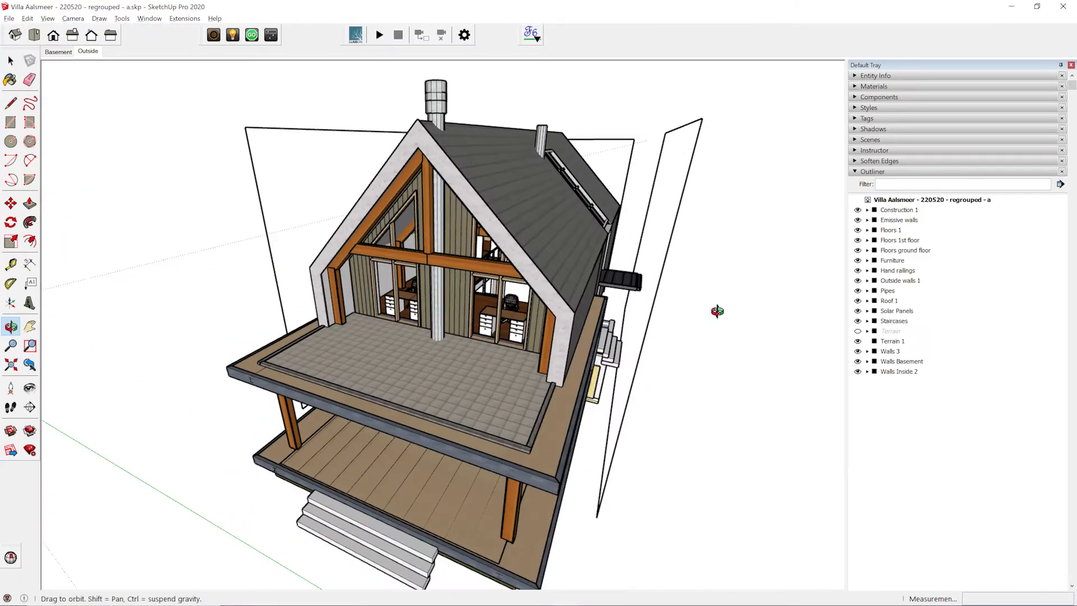
# Step: Make the wit 1 pixel transparent material of the vertical plane beside the house an emitter in LightUp
pyautogui.moveTo(717, 311); pyautogui.dragTo(791, 315, button='middle')
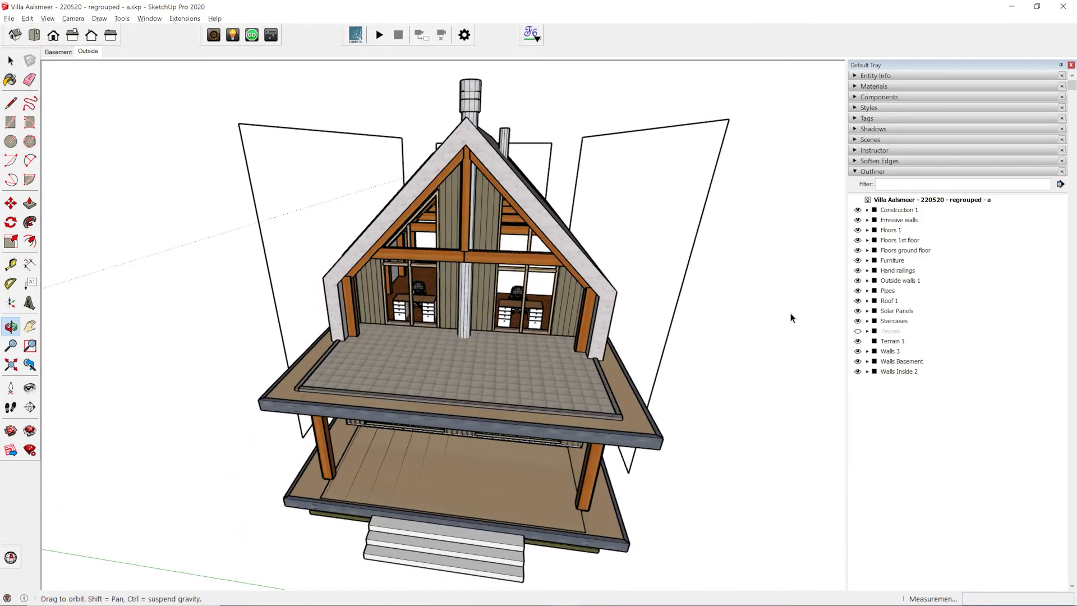
pyautogui.moveTo(335, 286); pyautogui.dragTo(505, 274, button='middle')
pyautogui.click(233, 37)
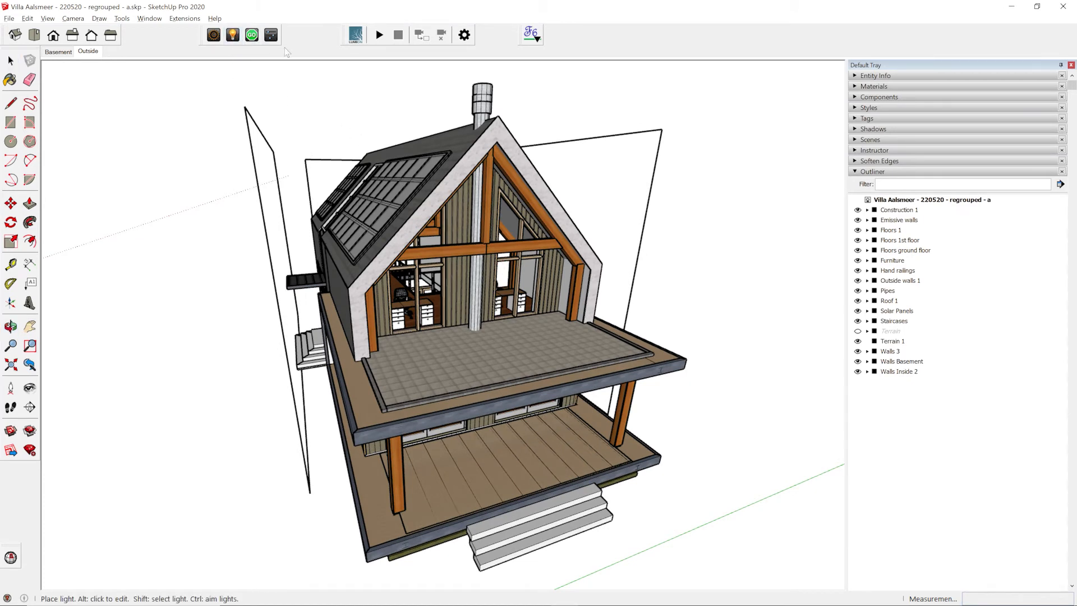
pyautogui.keyDown('alt'); pyautogui.click(596, 181); pyautogui.keyUp('alt')
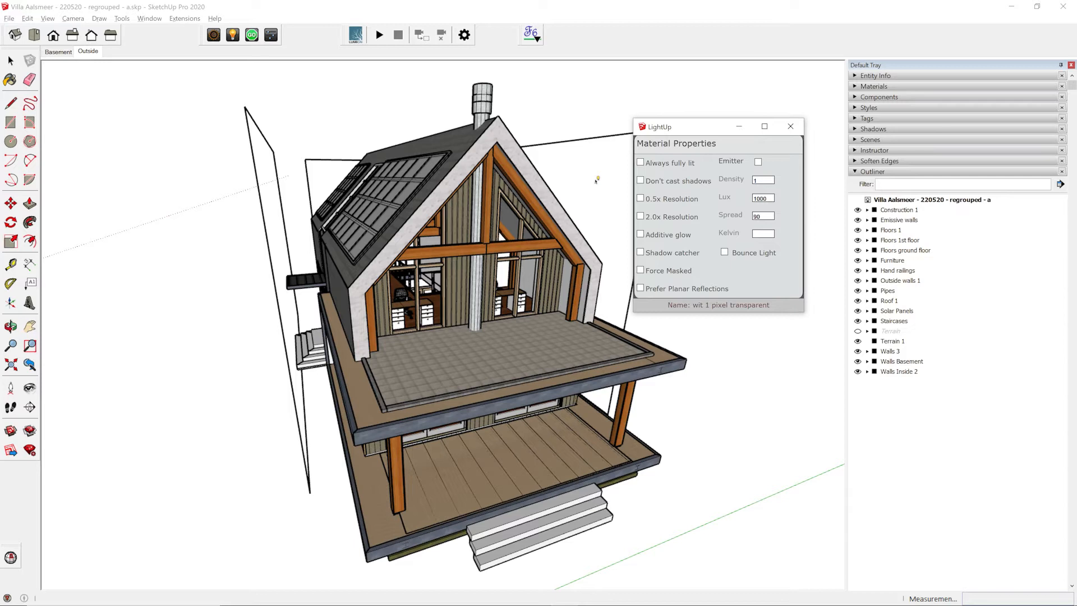
pyautogui.click(758, 162)
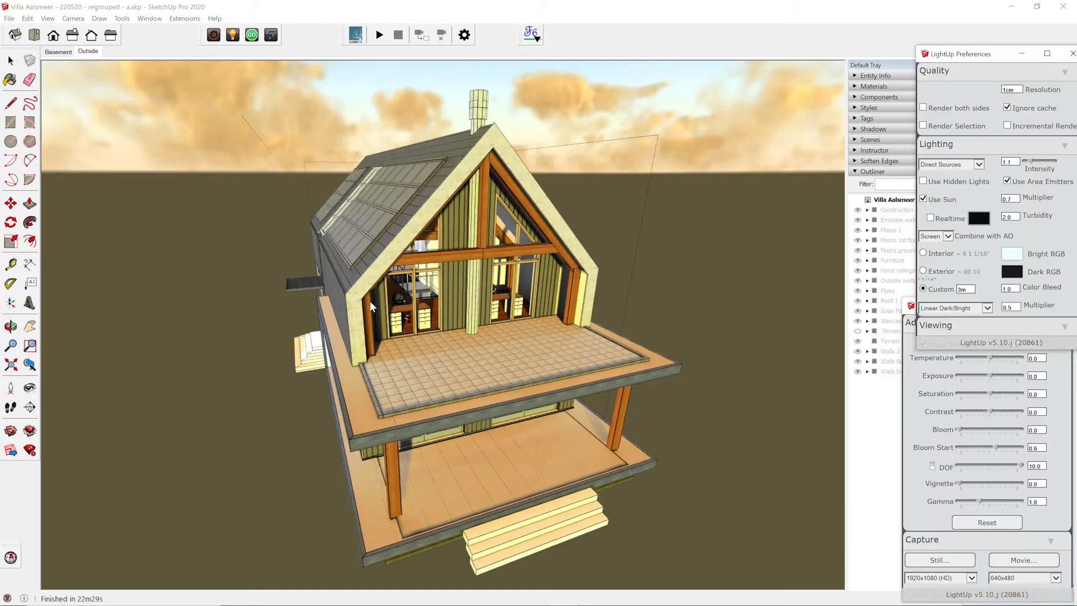
# Step: Examine the LightUp rendering of the house exterior and the lighting inside the basement rooms and bedroom
pyautogui.moveTo(369, 302)
pyautogui.mouseDown(button='middle')
pyautogui.moveTo(644, 277)
pyautogui.moveTo(570, 285)
pyautogui.mouseUp(button='middle')
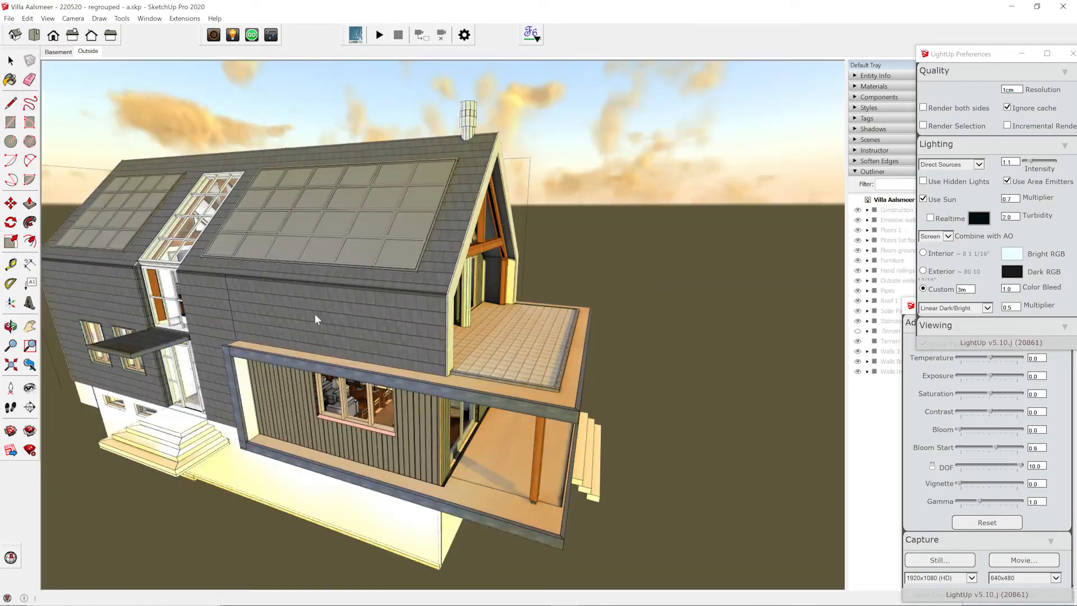
pyautogui.moveTo(212, 341); pyautogui.dragTo(277, 260, button='middle')
pyautogui.scroll(3, 296, 257)
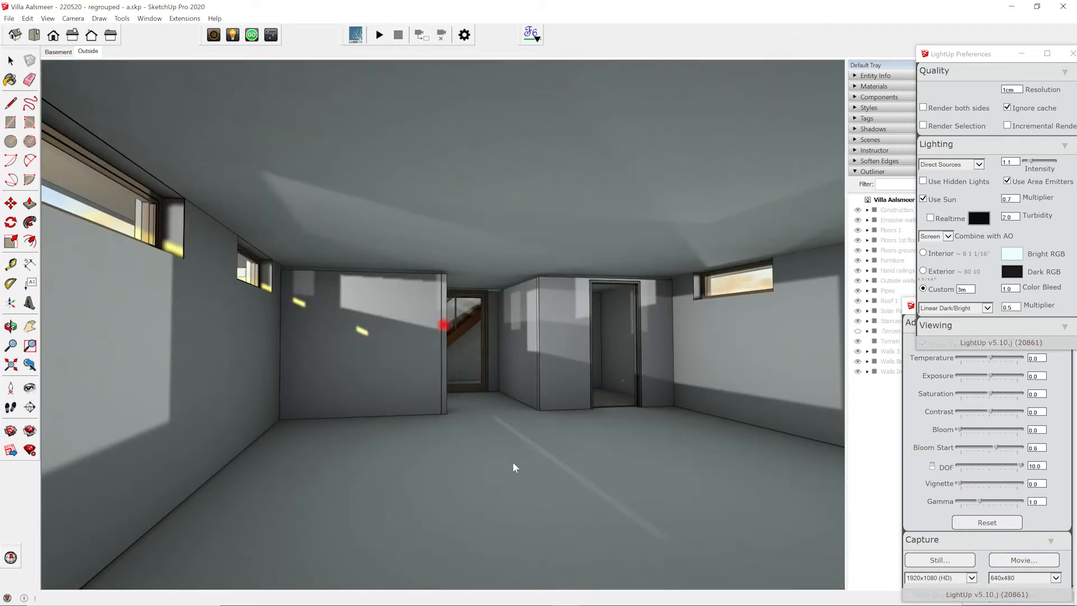
pyautogui.scroll(4, 527, 513)
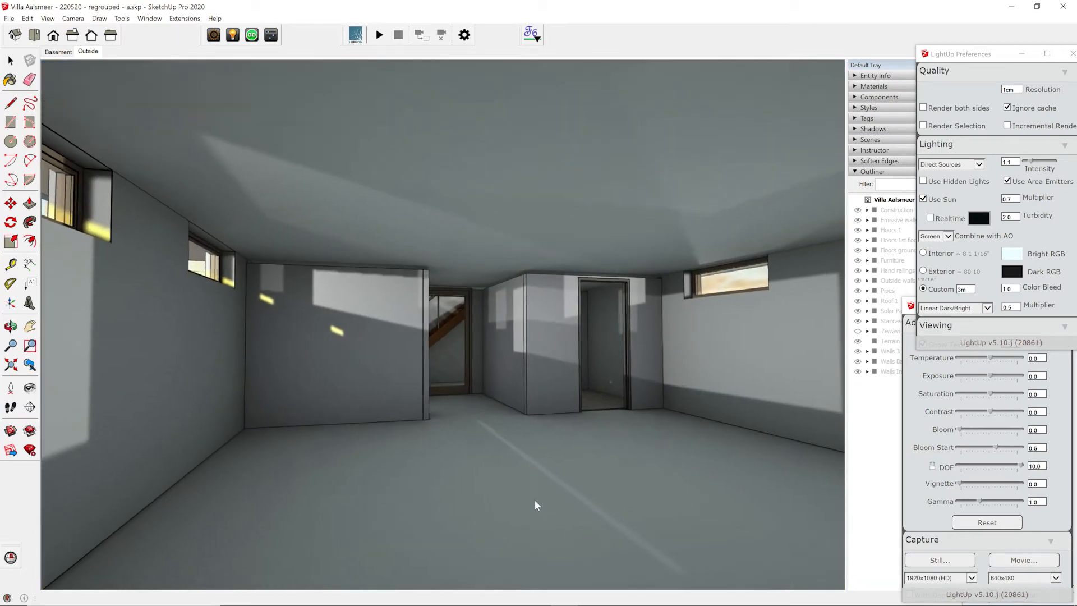
pyautogui.moveTo(540, 490); pyautogui.dragTo(540, 443, button='middle')
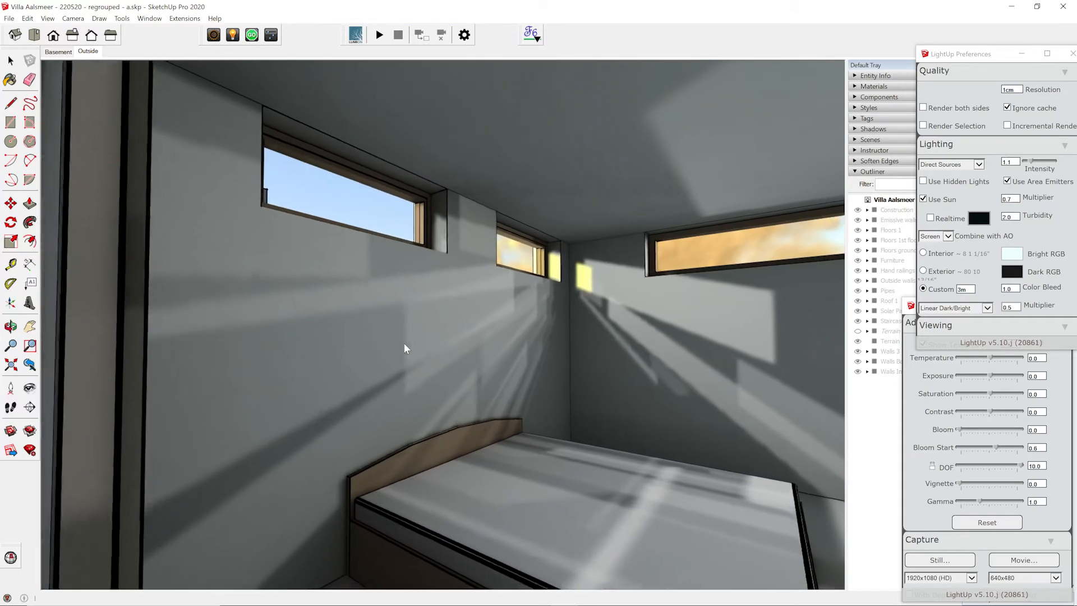
pyautogui.moveTo(406, 349); pyautogui.dragTo(474, 342, button='middle')
pyautogui.moveTo(472, 336); pyautogui.dragTo(647, 243)
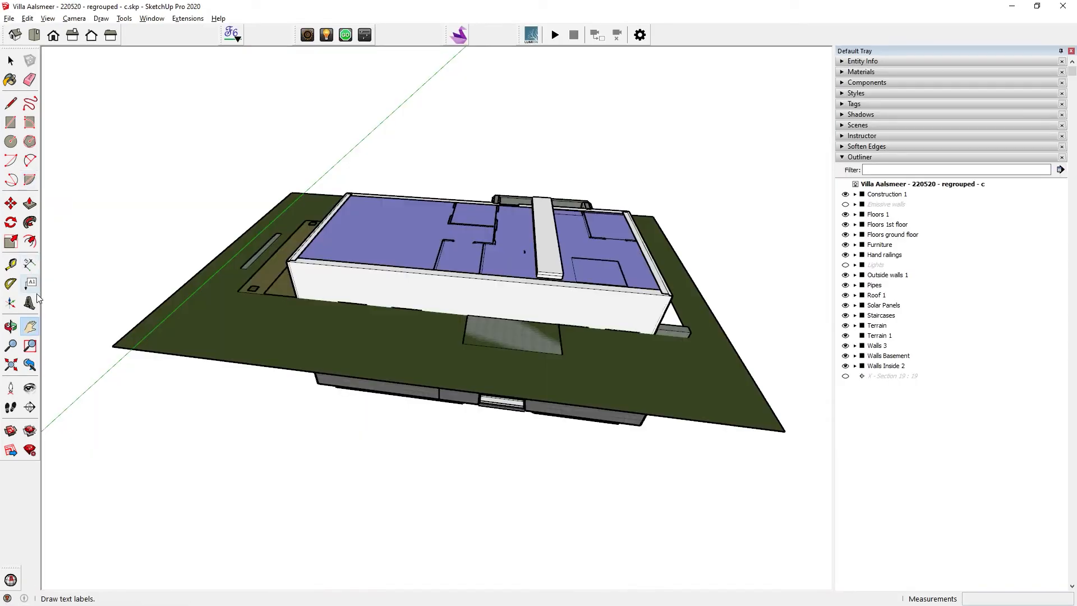
# Step: Place a horizontal section plane on the terrain surface and accept its name to cut the house open above the basement
pyautogui.click(29, 408)
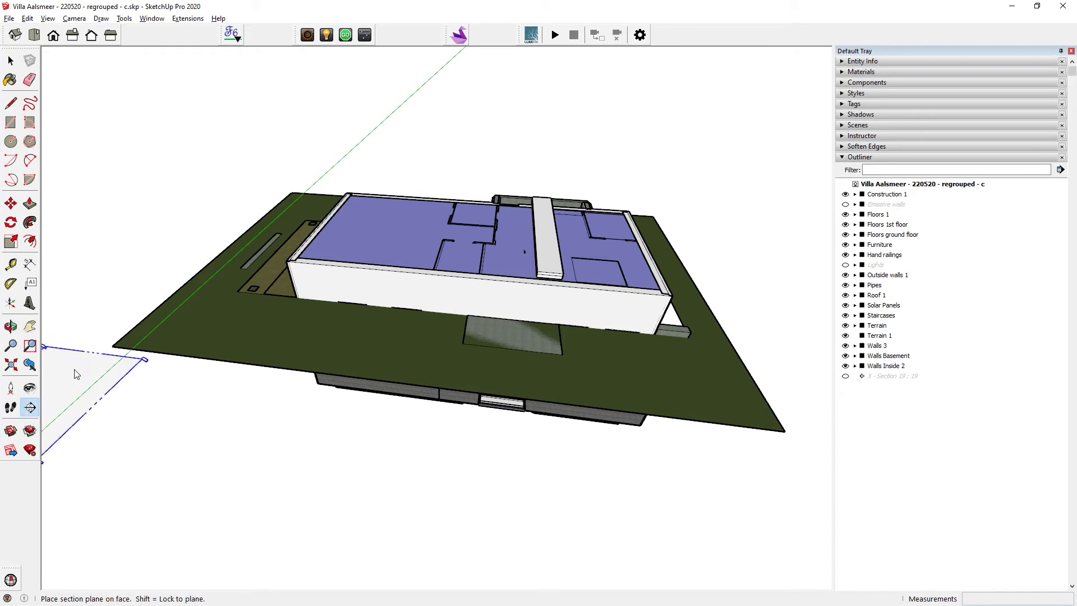
pyautogui.click(129, 331)
pyautogui.click(1018, 503)
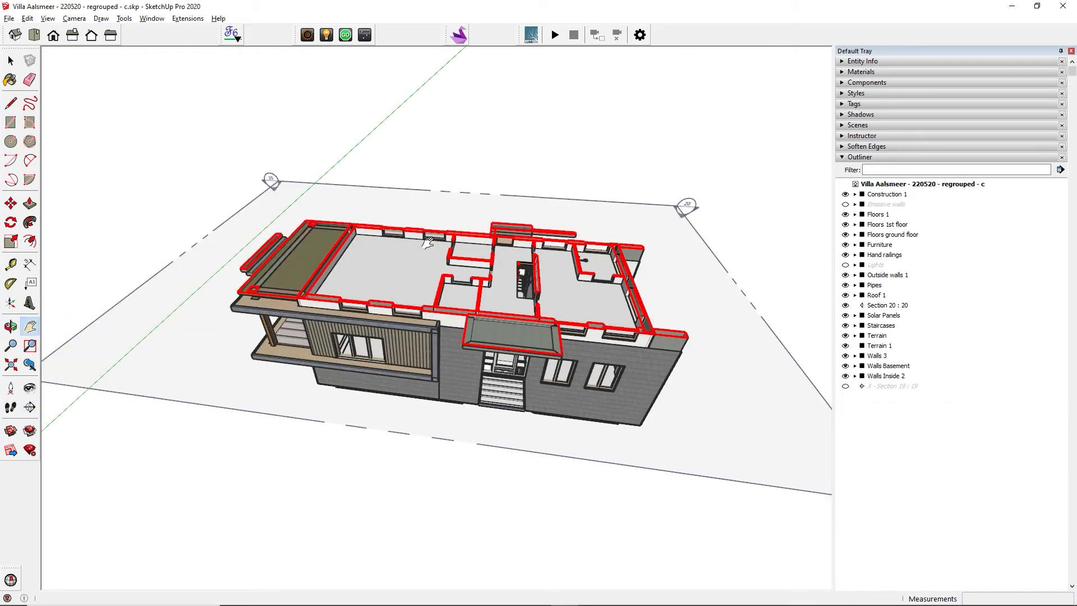
# Step: Place a LightUp point light on the floor surface of the large basement room in front of the windows
pyautogui.scroll(5, 384, 230)
pyautogui.moveTo(347, 244); pyautogui.dragTo(398, 354, button='middle')
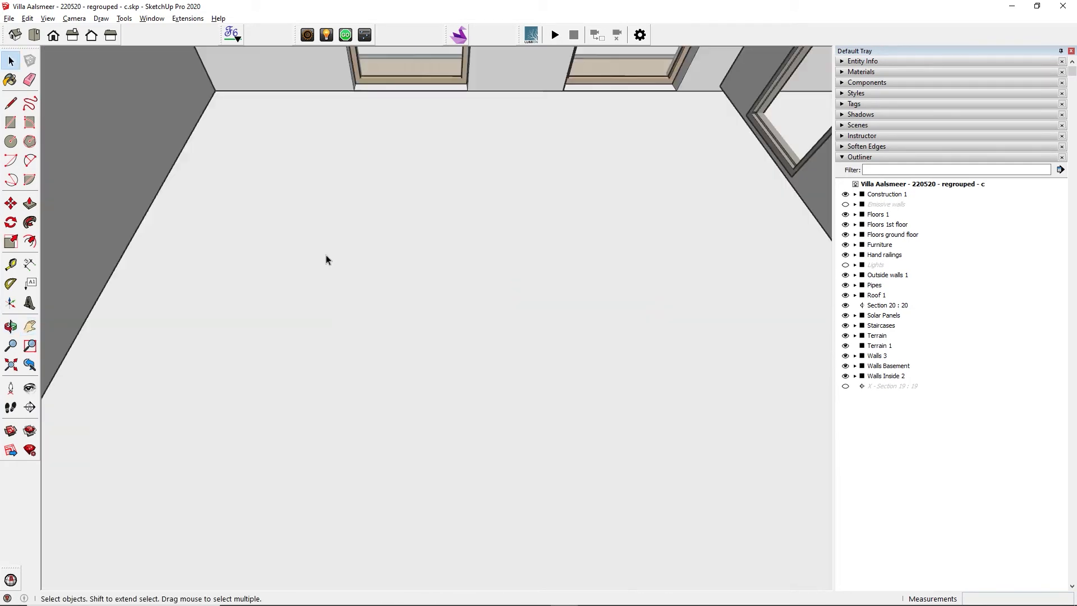
pyautogui.click(325, 36)
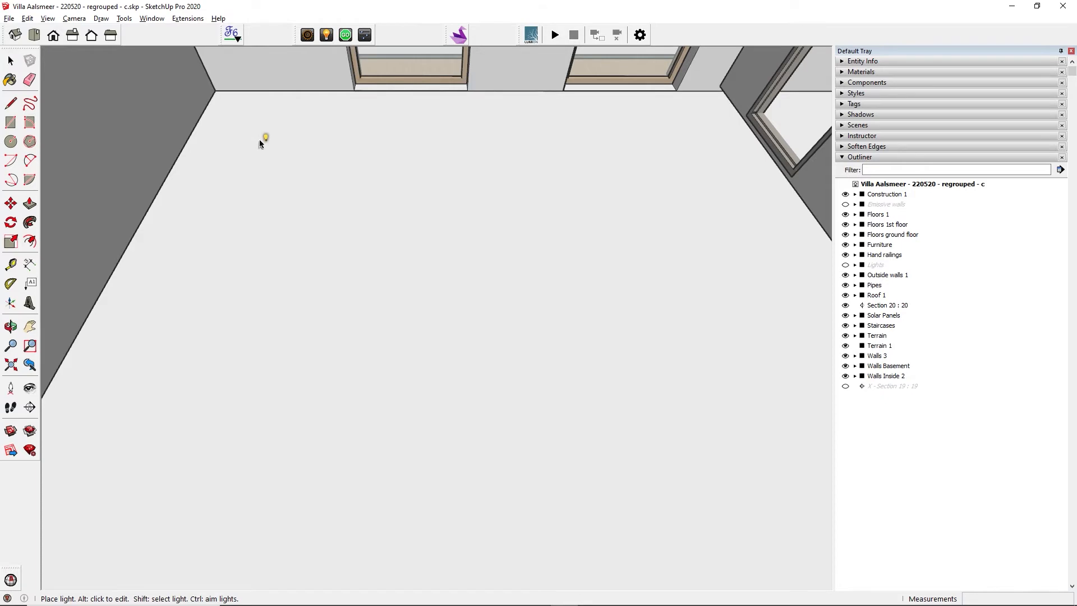
pyautogui.click(259, 139)
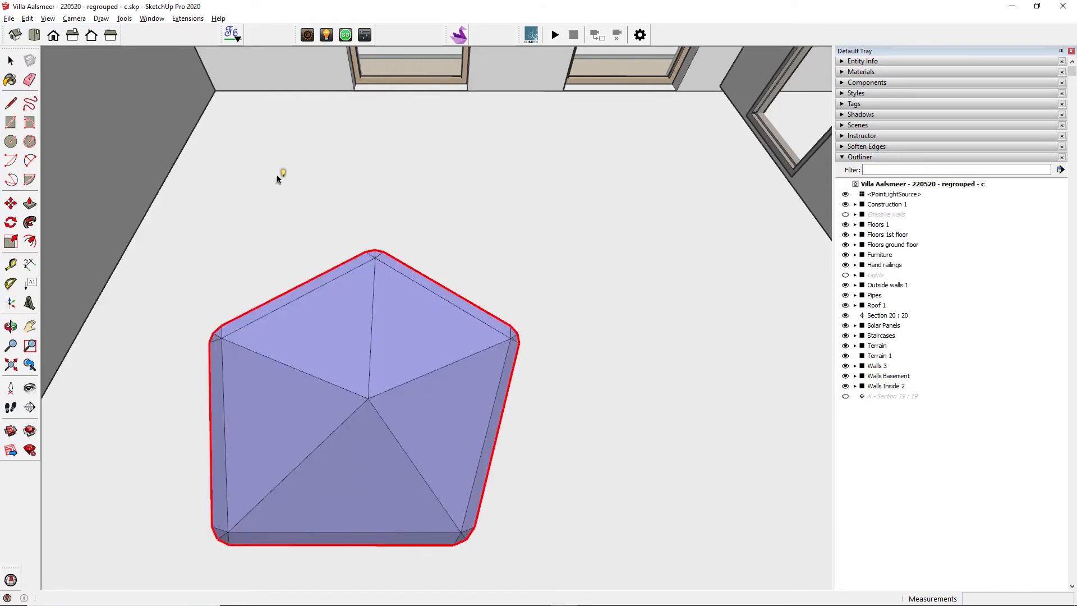
# Step: Move the light to the corner of the large basement room near the windows and copy it 14' 1 9/16" across the room
pyautogui.scroll(-5, 277, 175)
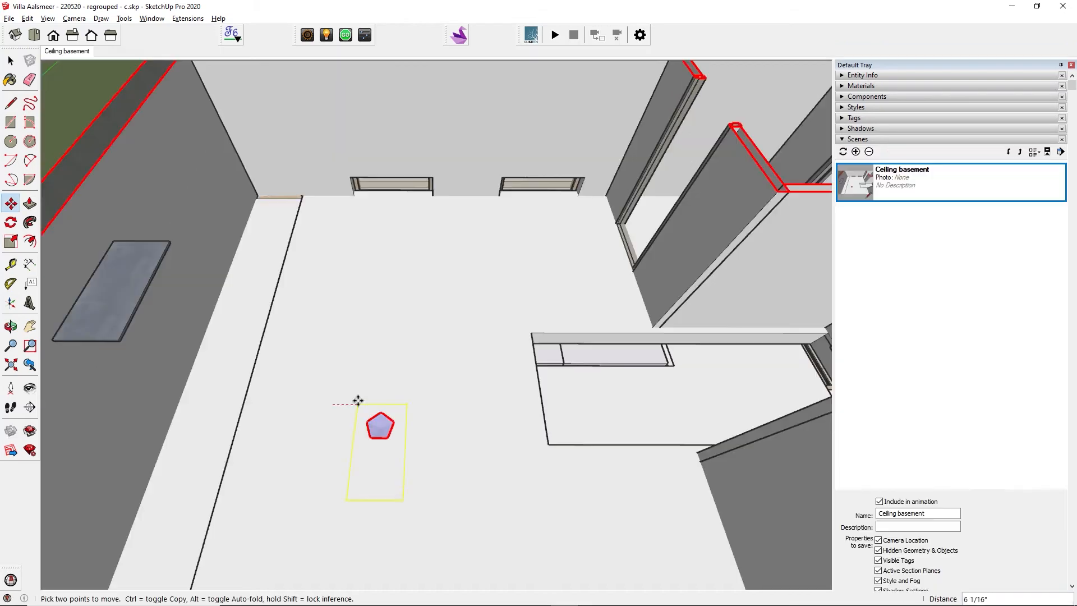
pyautogui.click(358, 402)
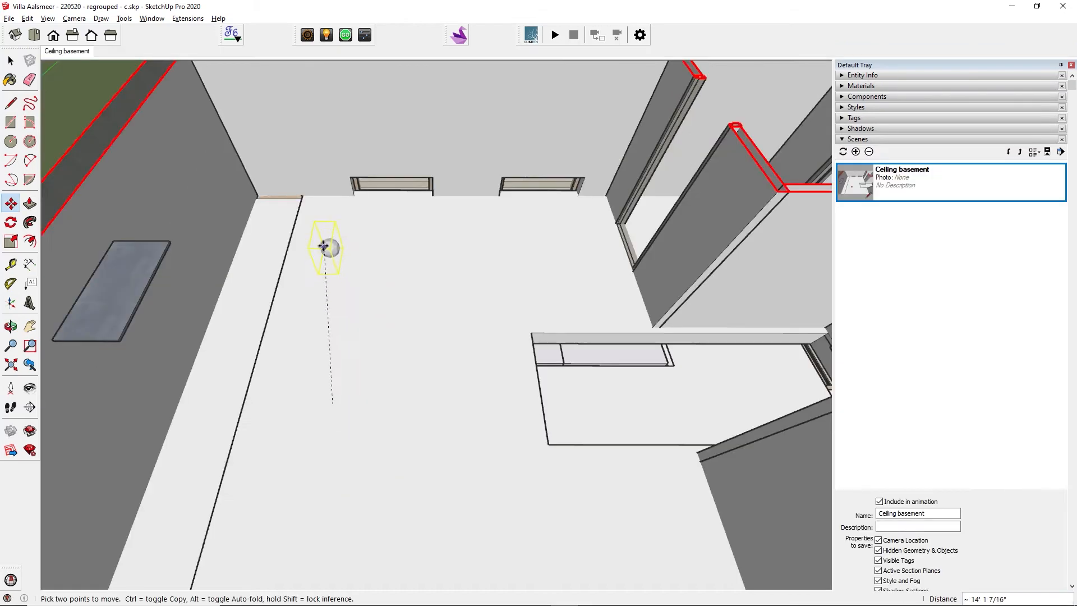
pyautogui.click(321, 250)
pyautogui.press('ctrl')
pyautogui.click(321, 250)
pyautogui.click(591, 250)
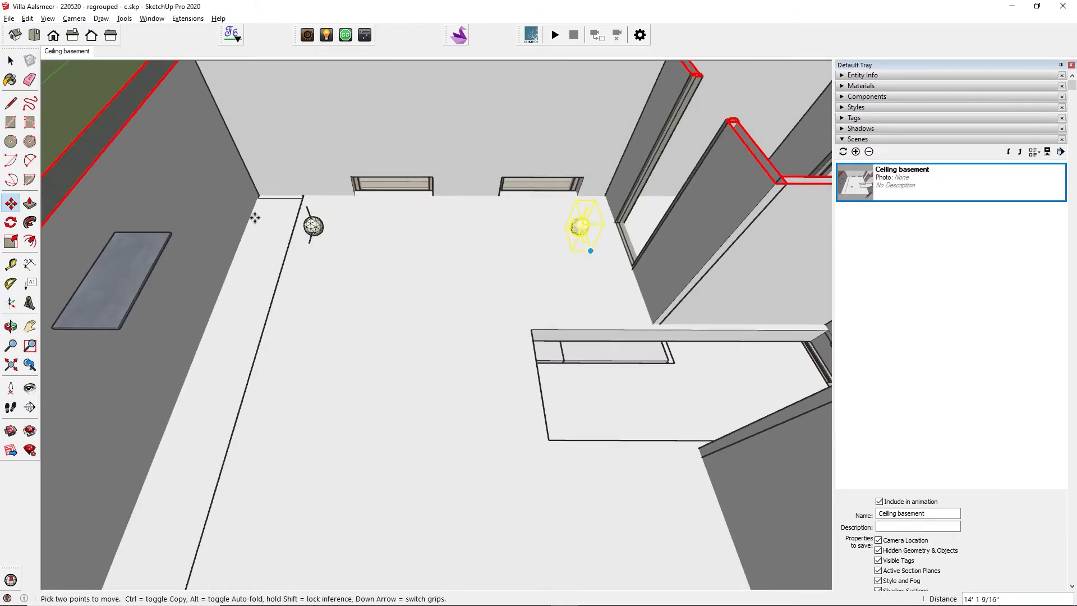
# Step: Select both point lights beside the windows and copy them along the length of the large basement room
pyautogui.press('space')
pyautogui.moveTo(276, 195); pyautogui.dragTo(623, 270)
pyautogui.press('m')
pyautogui.click(301, 250)
pyautogui.press('ctrl')
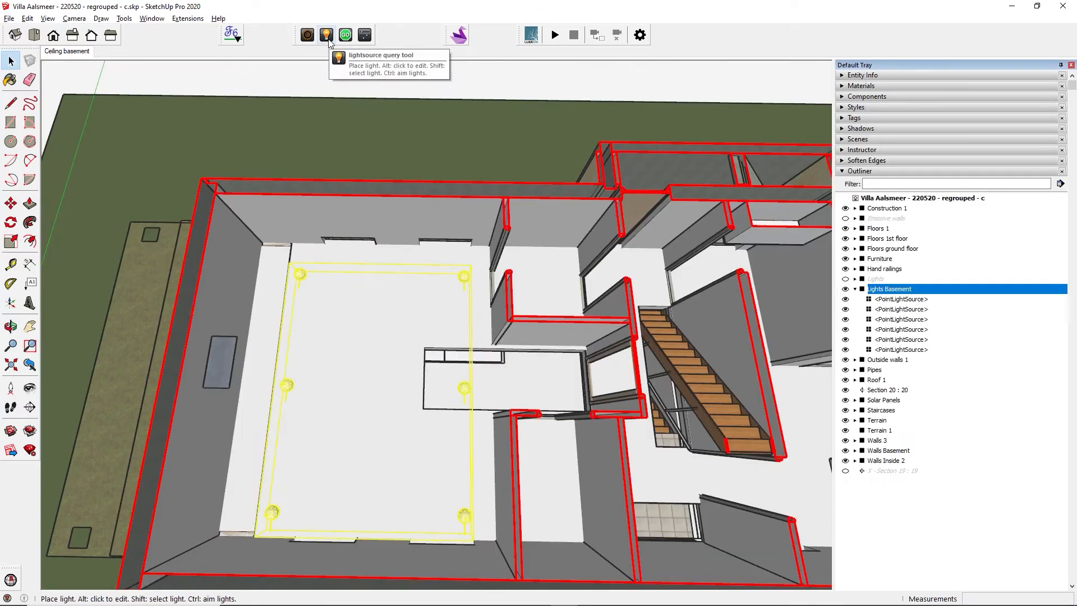
# Step: Open the IES file chooser for the corner point light in the large basement room and preview ColorBurst Powercore profiles from the Philips folder
pyautogui.click(328, 40)
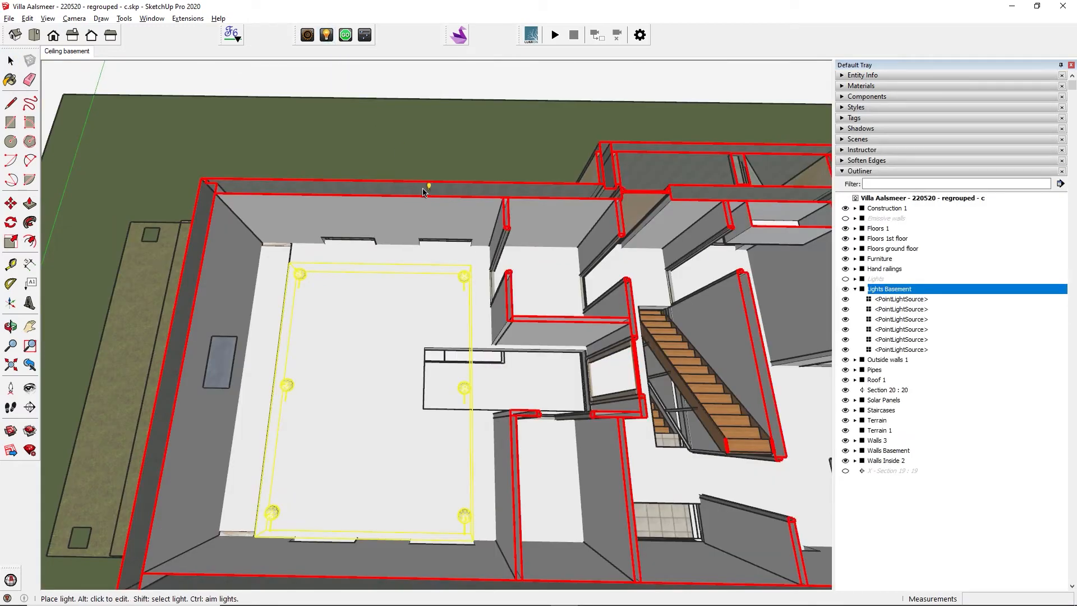
pyautogui.keyDown('alt'); pyautogui.click(464, 275); pyautogui.keyUp('alt')
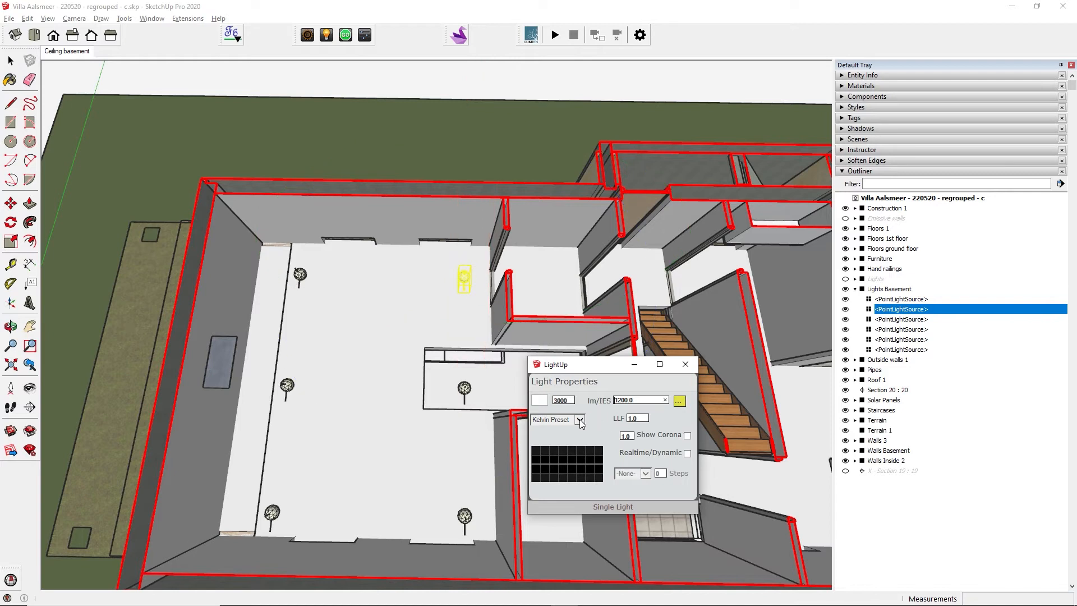
pyautogui.click(679, 401)
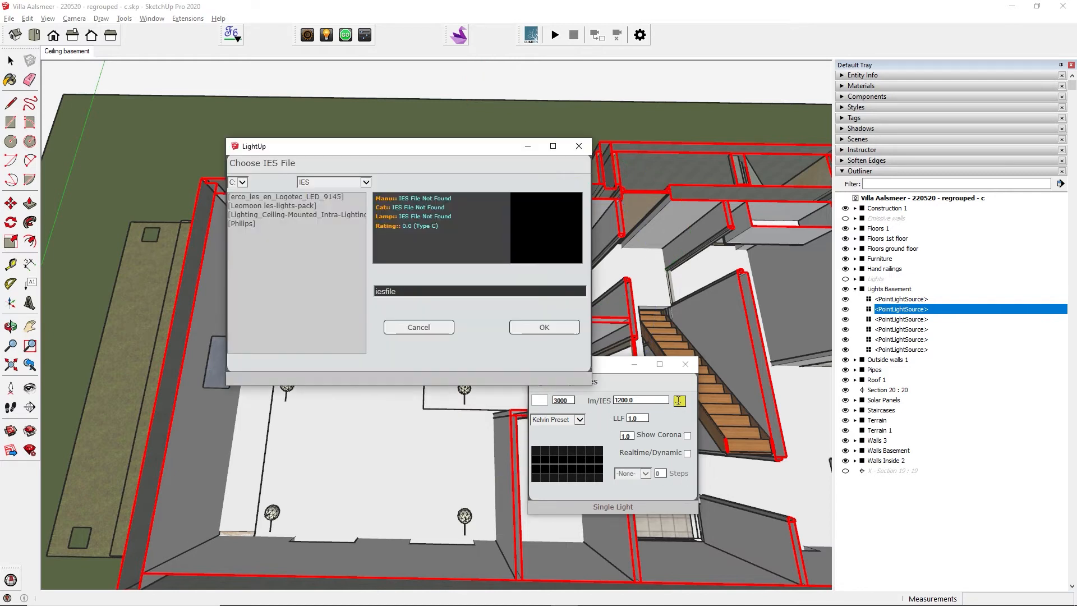
pyautogui.click(296, 225)
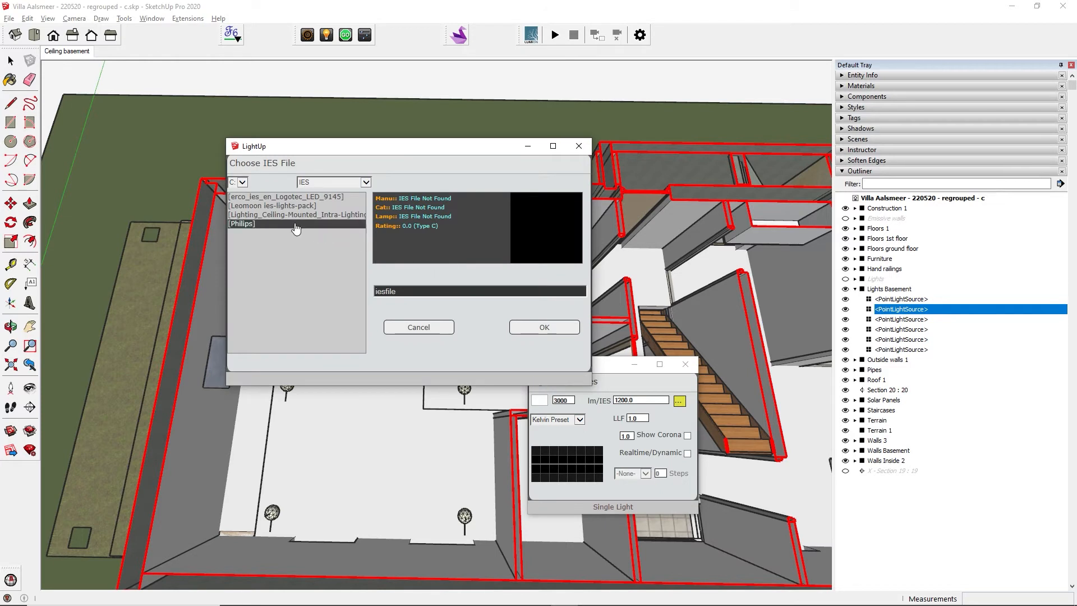
pyautogui.click(291, 218)
pyautogui.doubleClick(273, 224)
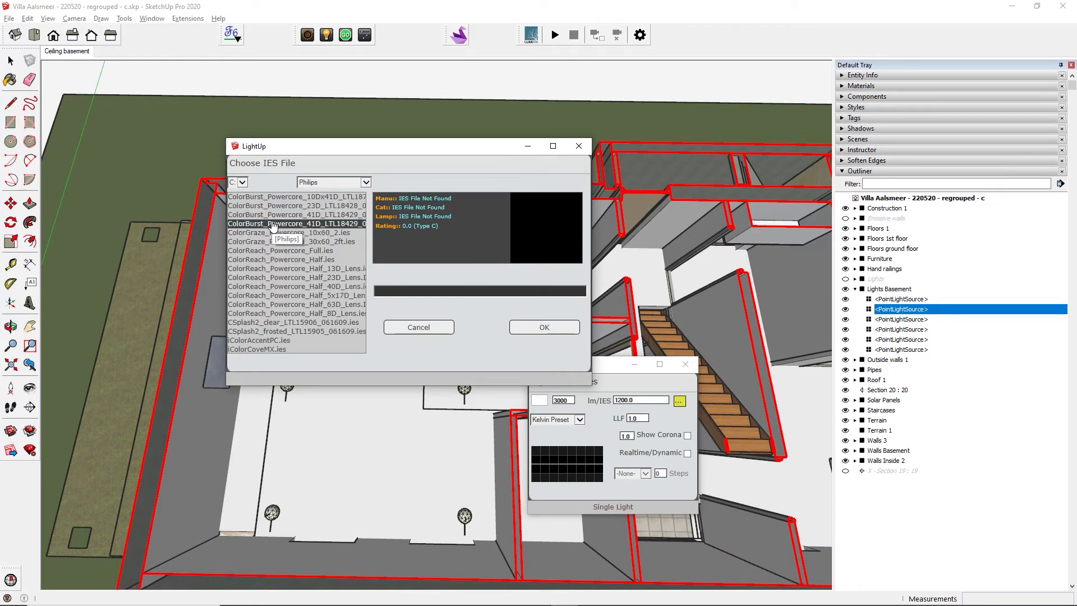
pyautogui.click(273, 225)
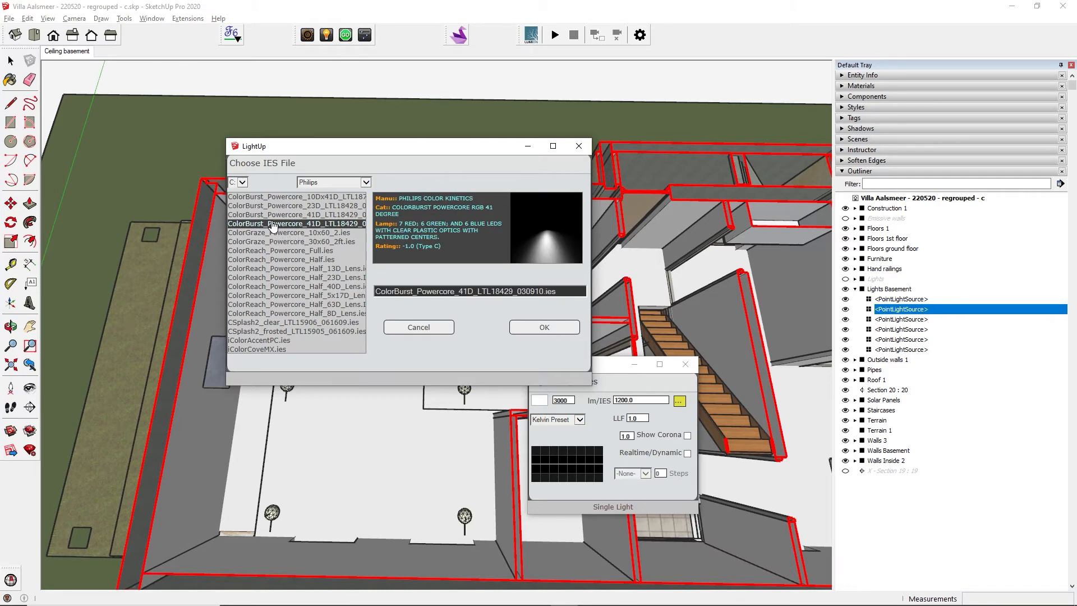
pyautogui.click(274, 217)
# Step: Switch to the web browser, search for IES light profiles, and download LeoMoon Studios' free IES Lights Pack
pyautogui.write('I')
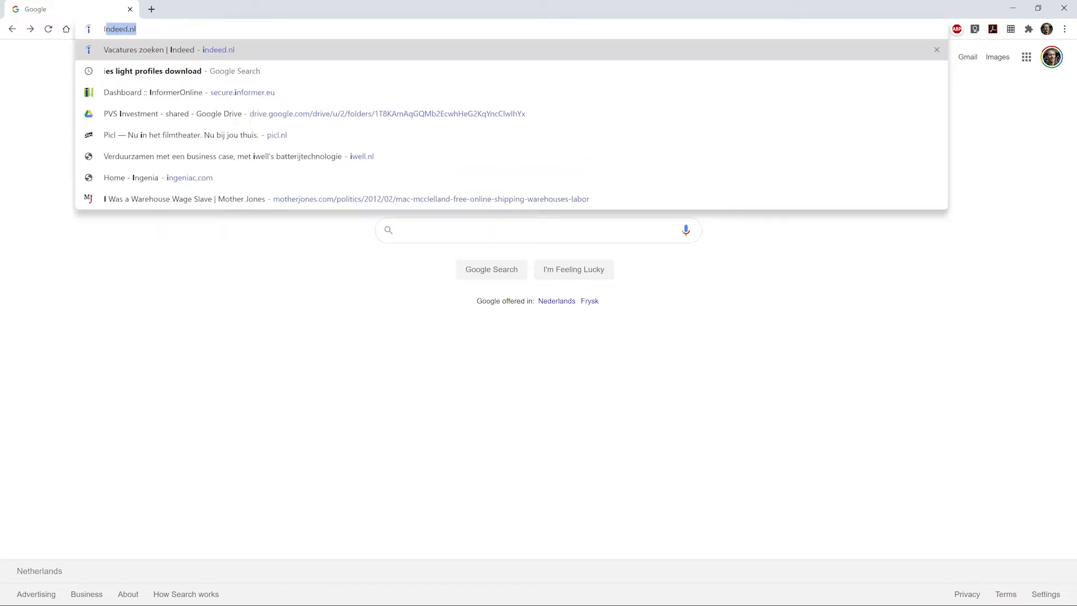
pyautogui.write('ES')
pyautogui.press('Return')
pyautogui.click(203, 157)
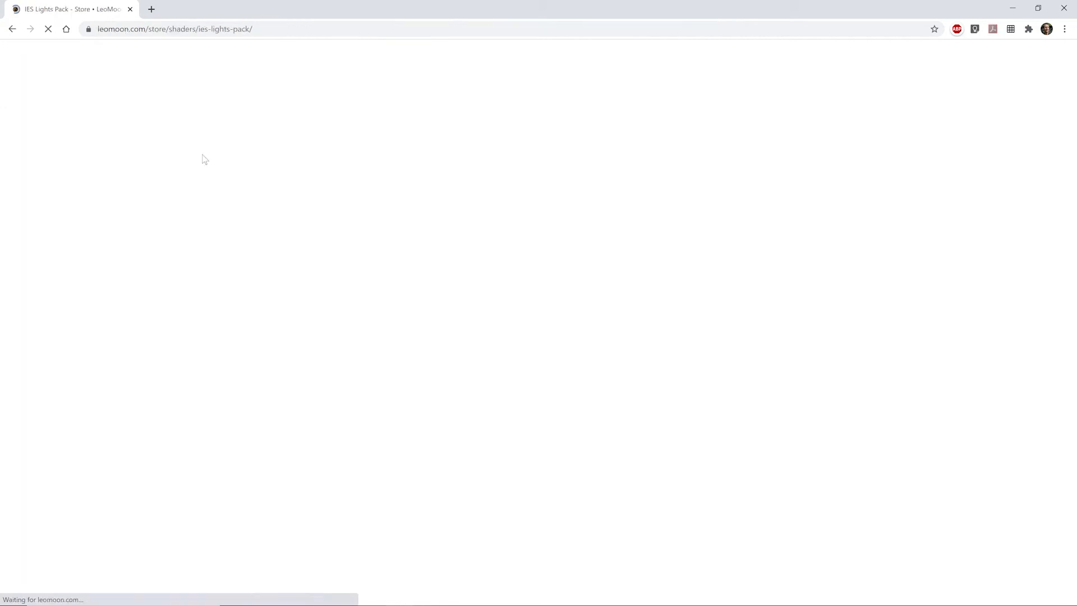
pyautogui.scroll(-1, 901, 345)
pyautogui.scroll(-6, 900, 344)
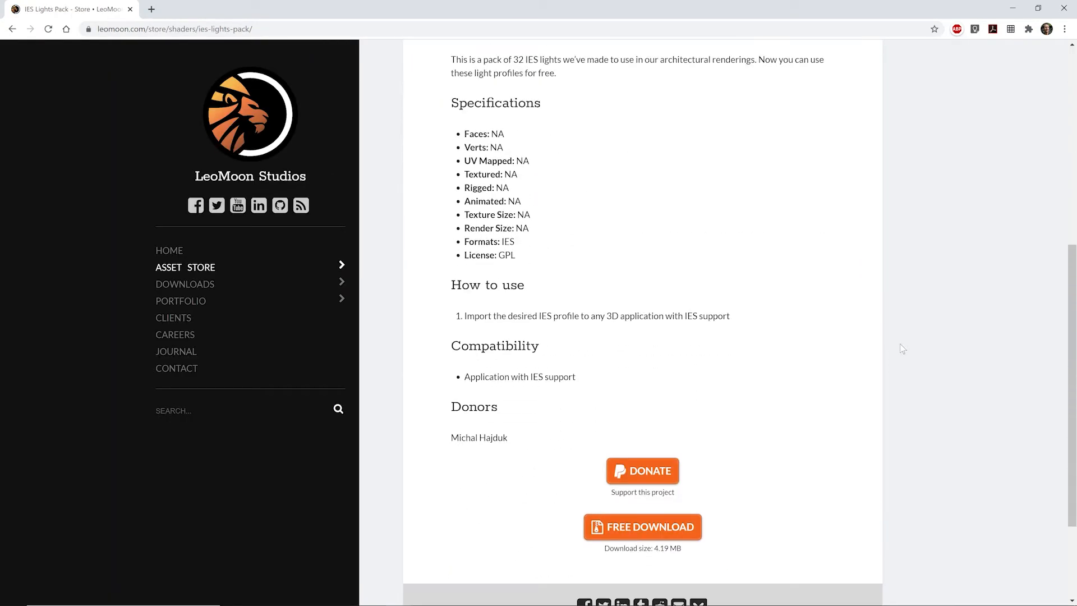
pyautogui.click(652, 528)
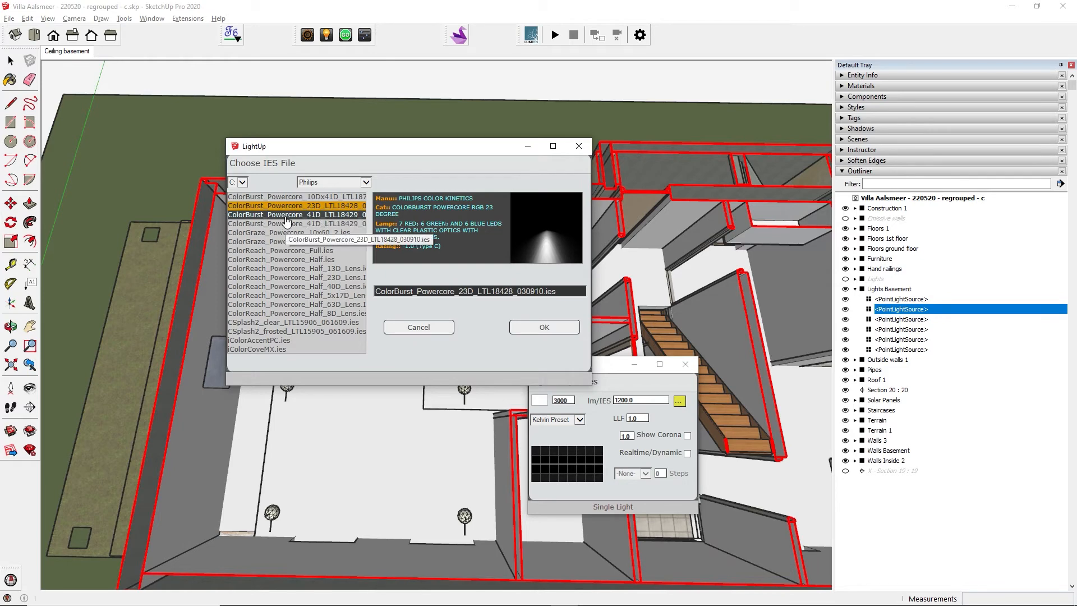
# Step: Back in SketchUp, pick a ColorBurst Powercore 41D profile for the light and inspect the LightUp rendering of the large basement room
pyautogui.click(287, 217)
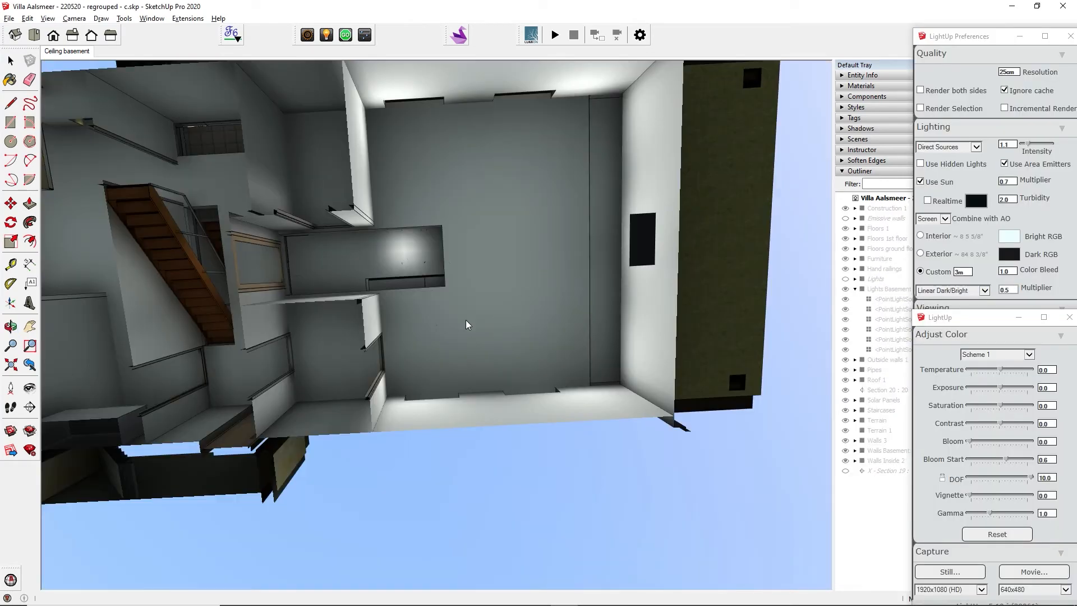
pyautogui.moveTo(466, 324)
pyautogui.mouseDown(button='middle')
pyautogui.moveTo(589, 288)
pyautogui.moveTo(527, 295)
pyautogui.moveTo(561, 302)
pyautogui.moveTo(582, 344)
pyautogui.moveTo(601, 449)
pyautogui.mouseUp(button='middle')
pyautogui.moveTo(567, 368); pyautogui.dragTo(579, 469, button='middle')
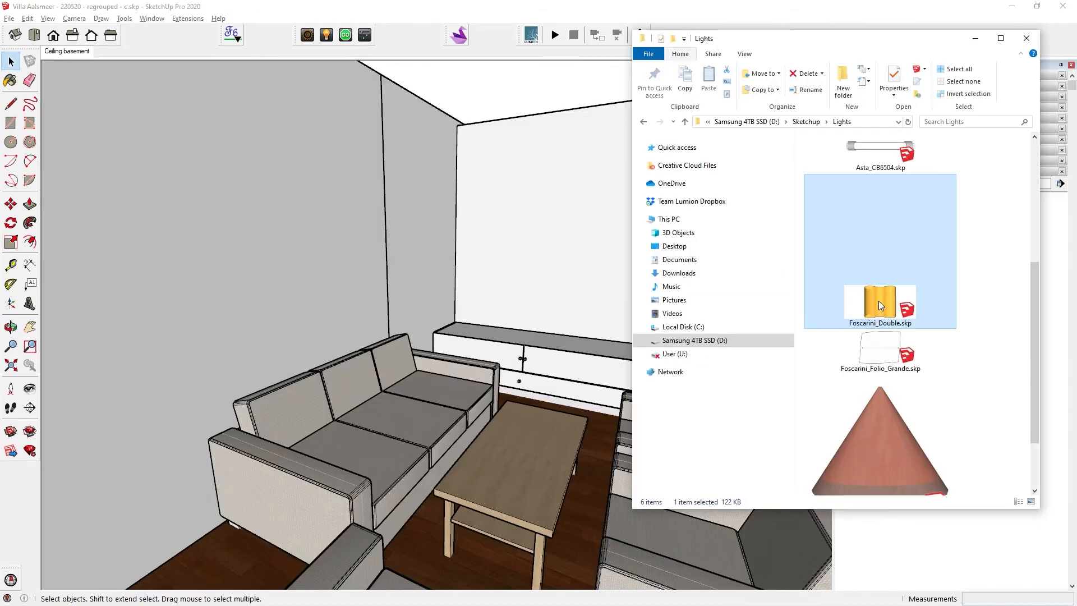
# Step: Insert the Foscarini_Double.skp wall lamp above the sofa and raise the point light below it into the lampshade
pyautogui.moveTo(880, 301)
pyautogui.mouseDown()
pyautogui.moveTo(529, 260)
pyautogui.moveTo(317, 252)
pyautogui.moveTo(309, 243)
pyautogui.mouseUp()
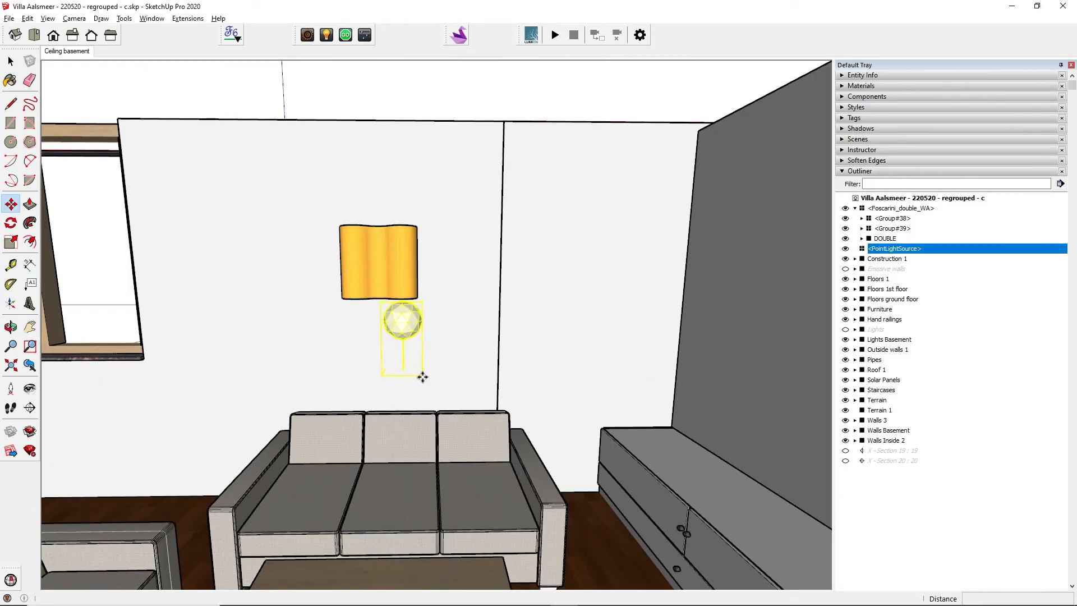
pyautogui.click(422, 373)
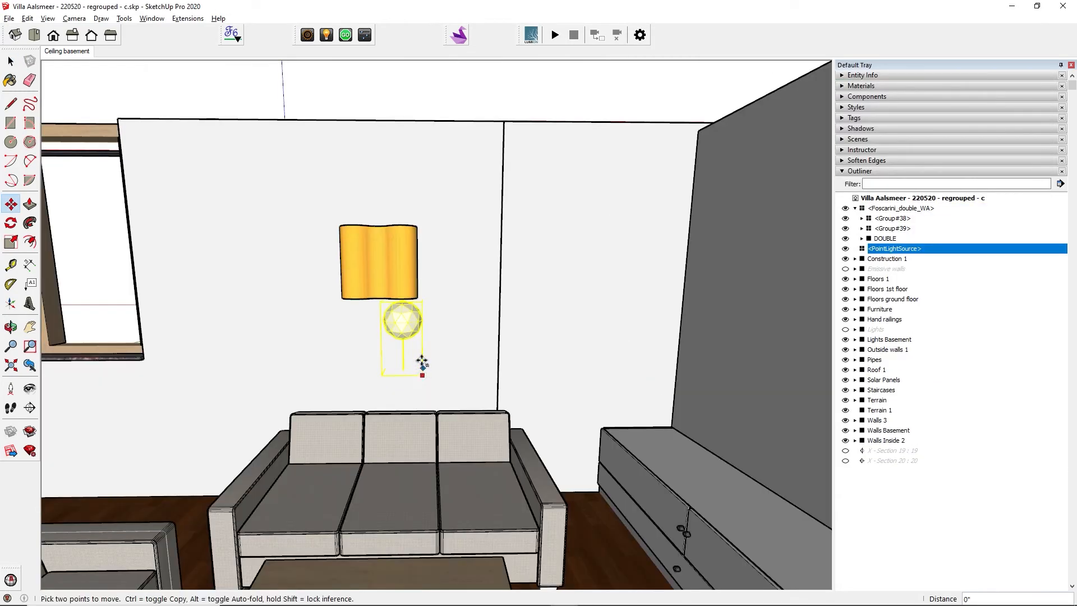
pyautogui.click(422, 319)
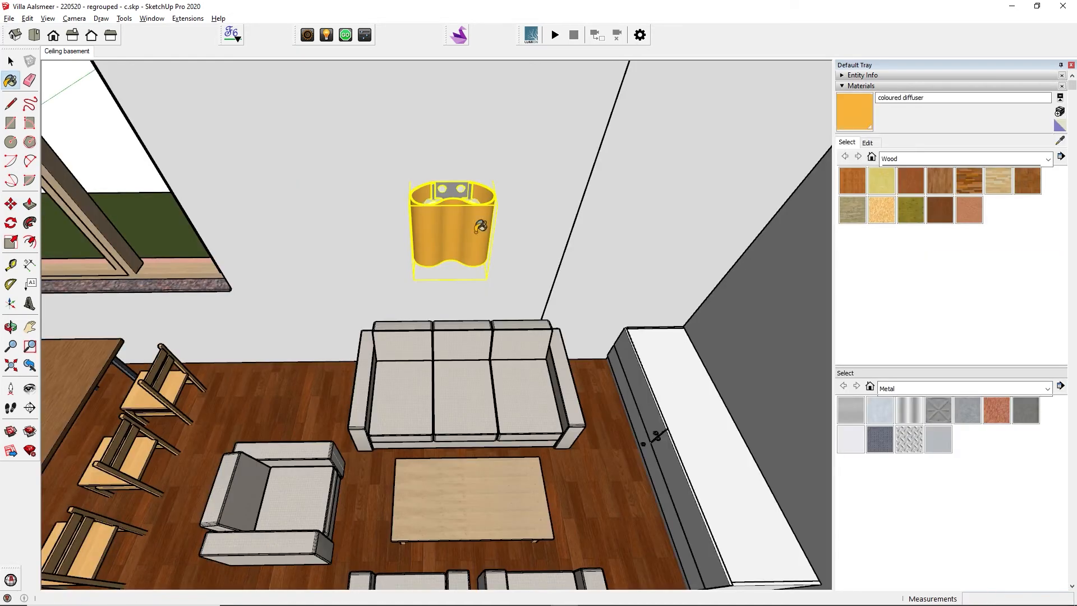
# Step: Lower the opacity of the lampshade's coloured diffuser material to 84 and render the living room with LightUp
pyautogui.click(867, 143)
pyautogui.moveTo(924, 315); pyautogui.dragTo(914, 320)
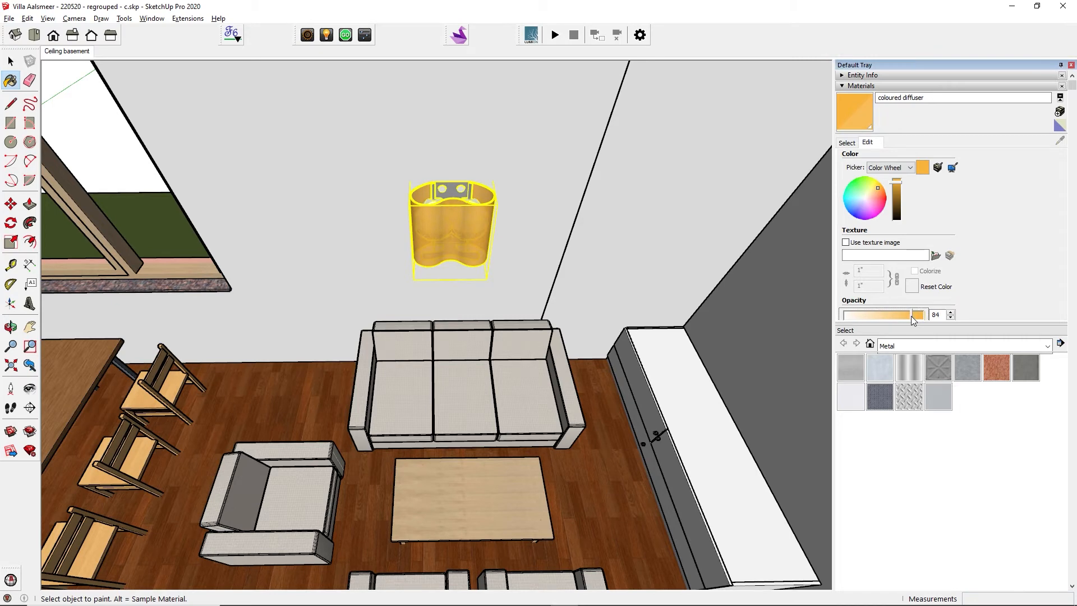
pyautogui.click(345, 35)
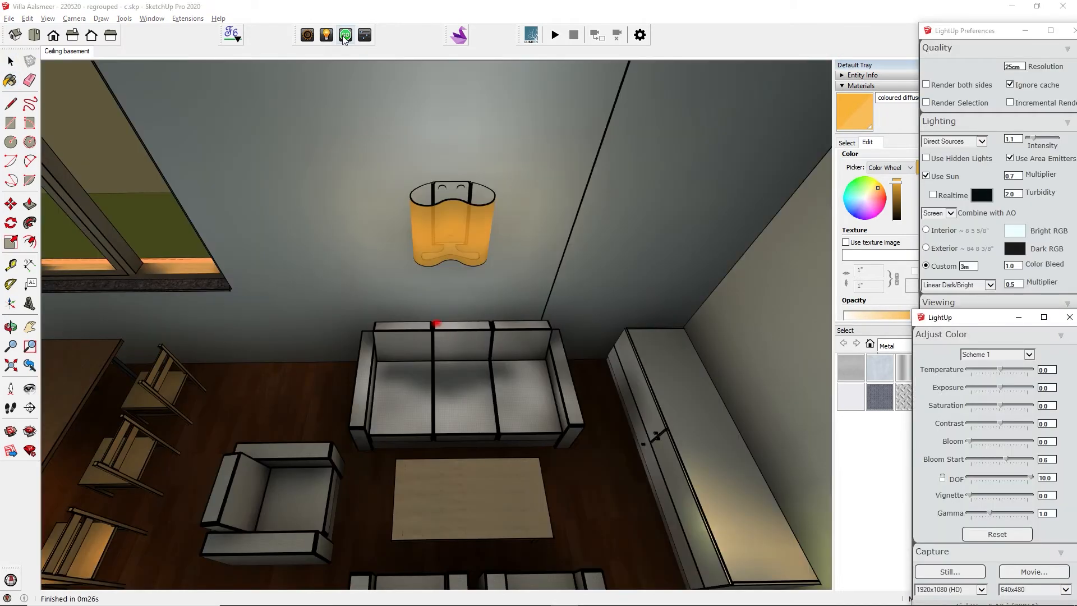
# Step: Combine the wall lamp and its two point lights into a component named Light Wall, replacing the existing definition, and pick it for placement
pyautogui.moveTo(380, 153); pyautogui.dragTo(503, 277)
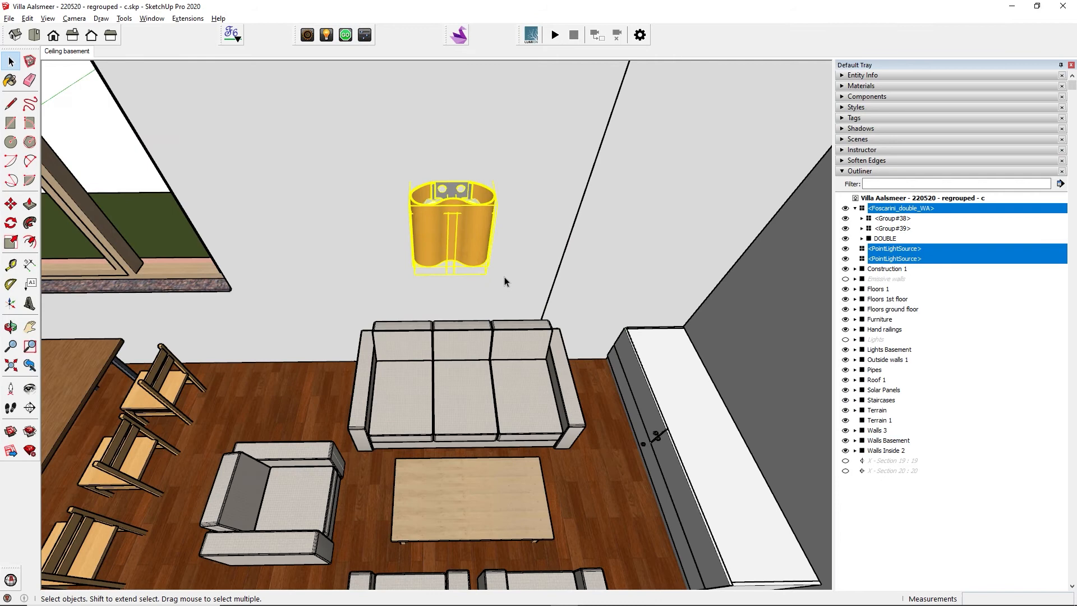
pyautogui.rightClick(477, 240)
pyautogui.click(516, 335)
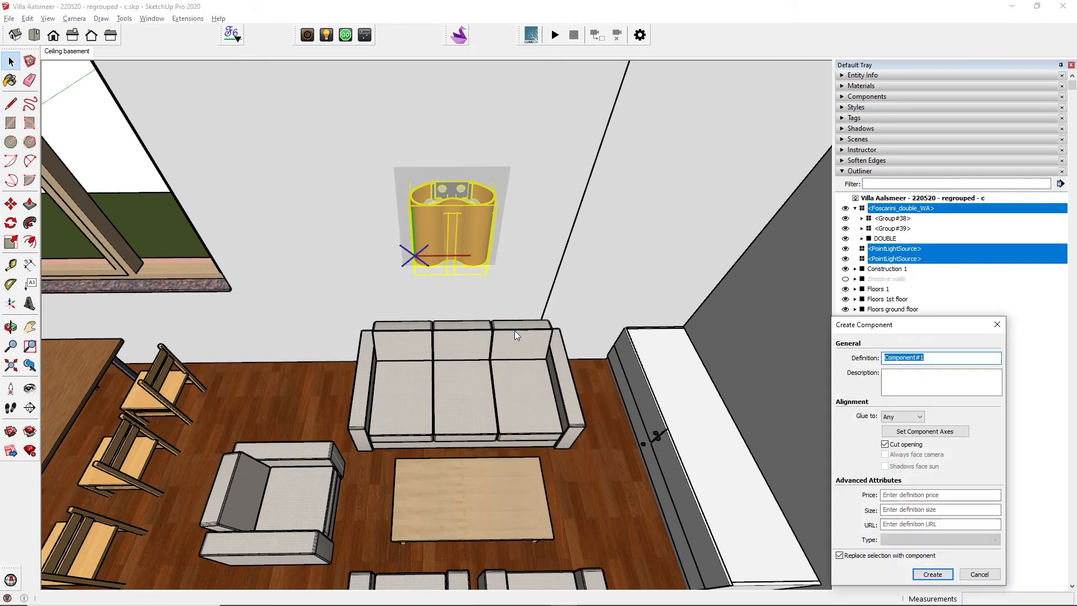
pyautogui.write('Light Wall')
pyautogui.press('Return')
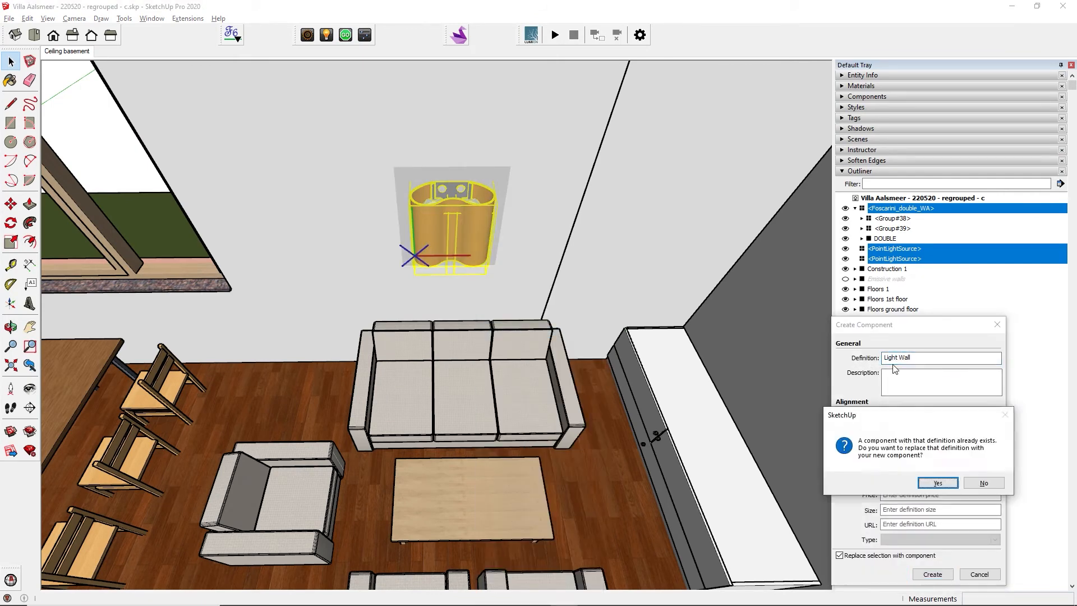
pyautogui.click(937, 483)
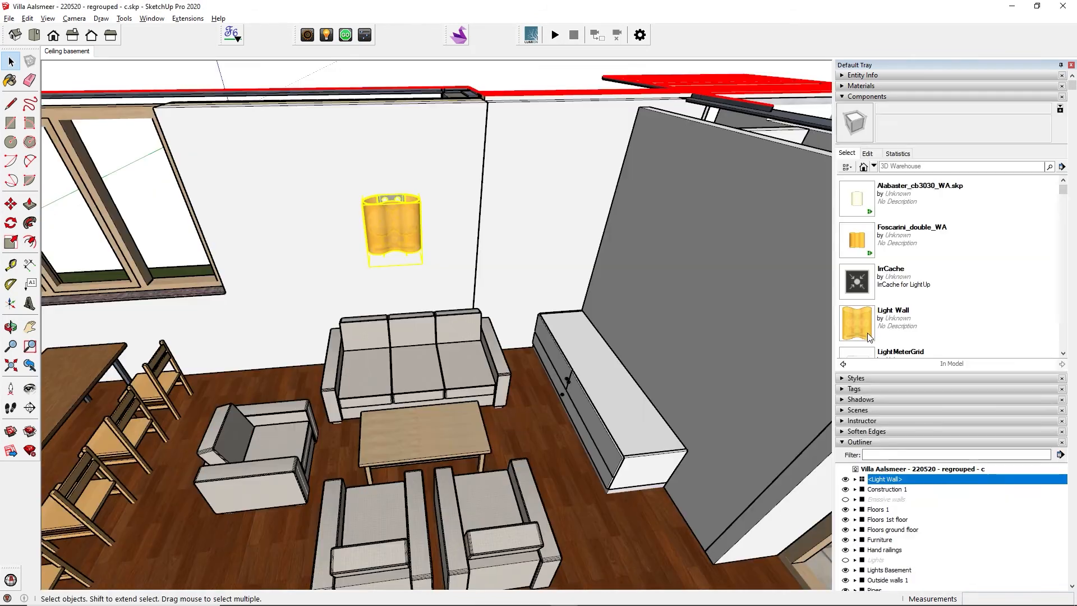
pyautogui.click(867, 332)
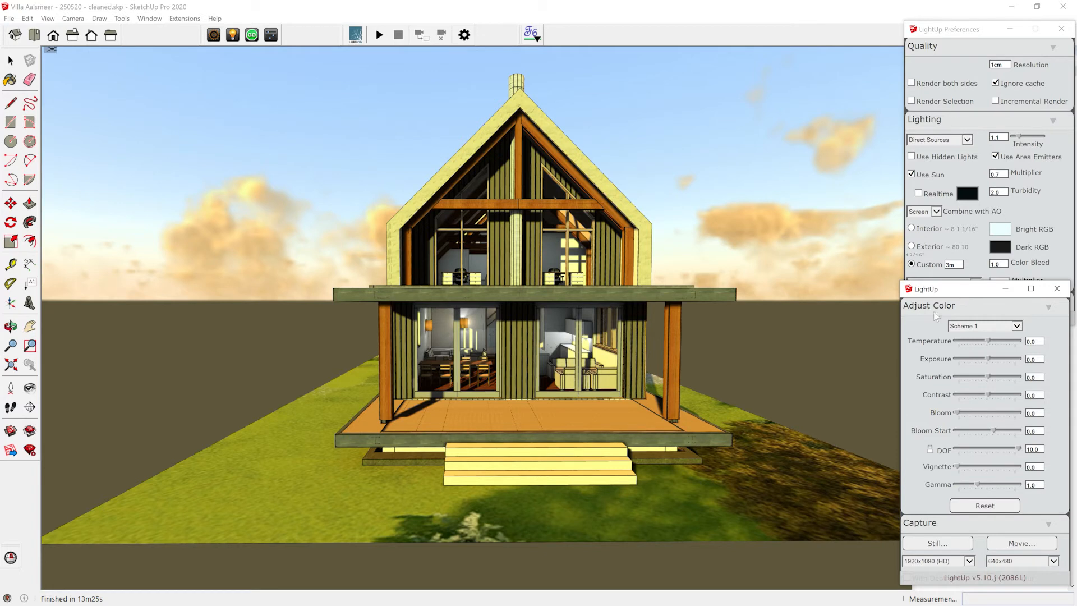
# Step: Export the baked LightUp model with Single Layer enabled to the LightUp Export 8 folder as Villa Aalsmeer - 250520.fbx
pyautogui.scroll(-5, 918, 473)
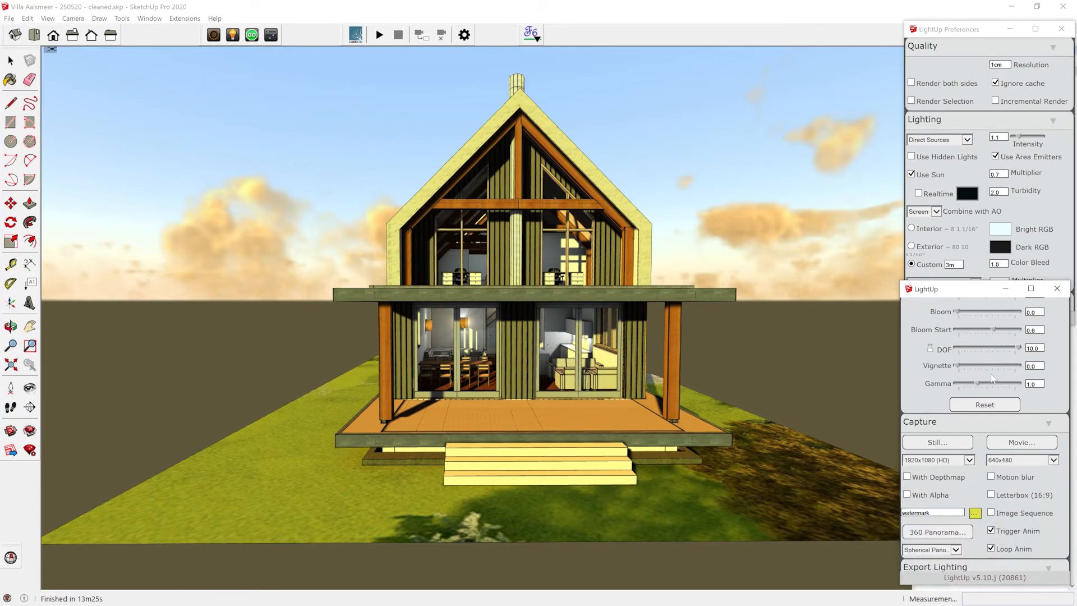
pyautogui.click(991, 489)
pyautogui.click(984, 436)
pyautogui.moveTo(410, 474); pyautogui.dragTo(515, 475)
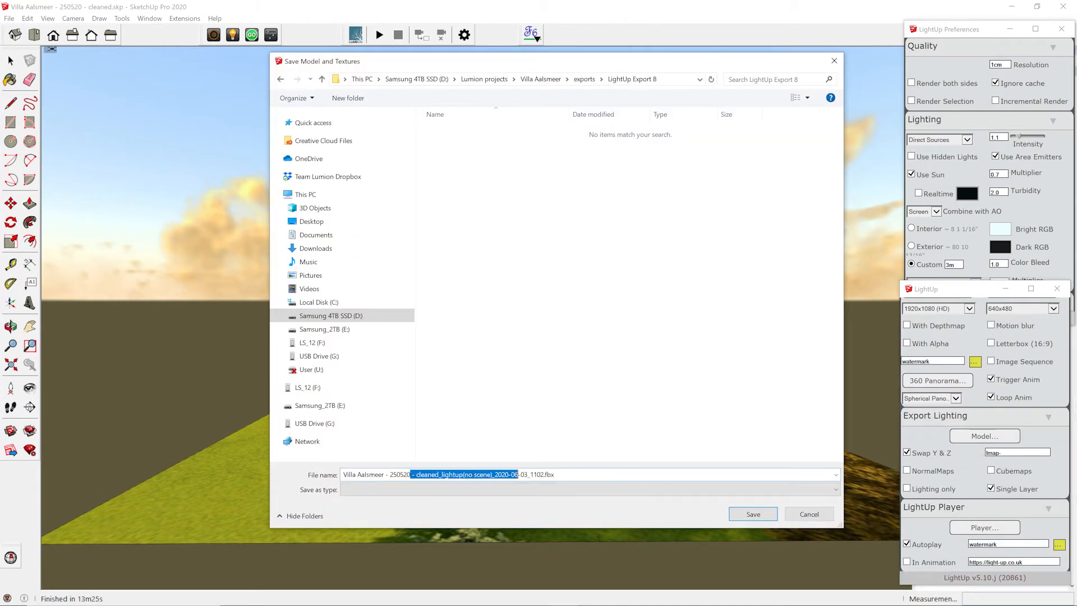
pyautogui.press('BackSpace')
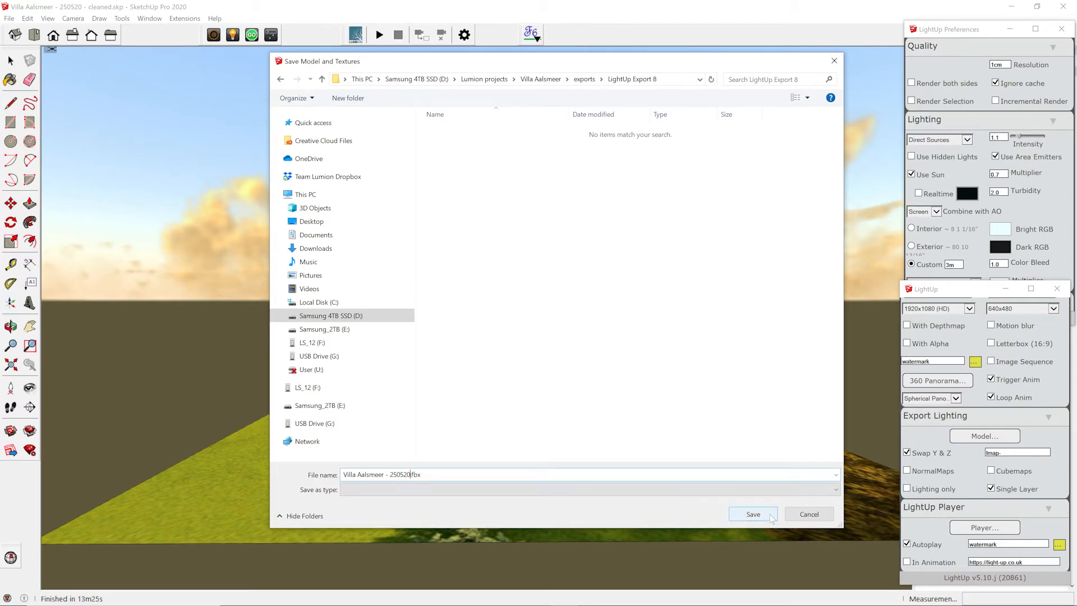
pyautogui.click(751, 514)
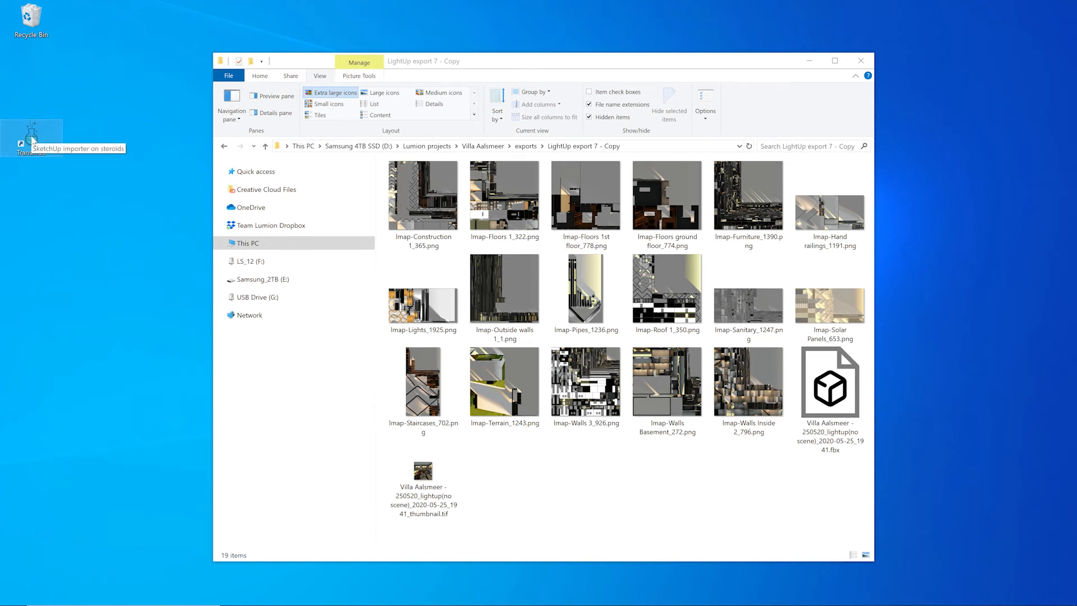
# Step: Launch Transmutr and load the Villa Aalsmeer FBX from the LightUp export 7 - Copy folder
pyautogui.doubleClick(32, 140)
pyautogui.moveTo(475, 72); pyautogui.dragTo(703, 31)
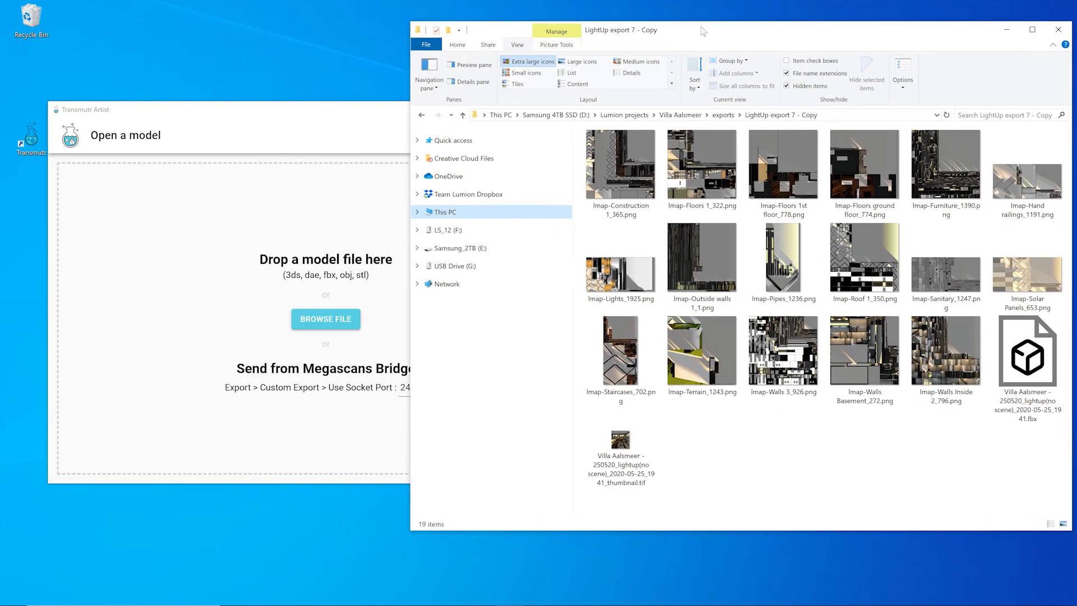
pyautogui.moveTo(1043, 356); pyautogui.dragTo(285, 368)
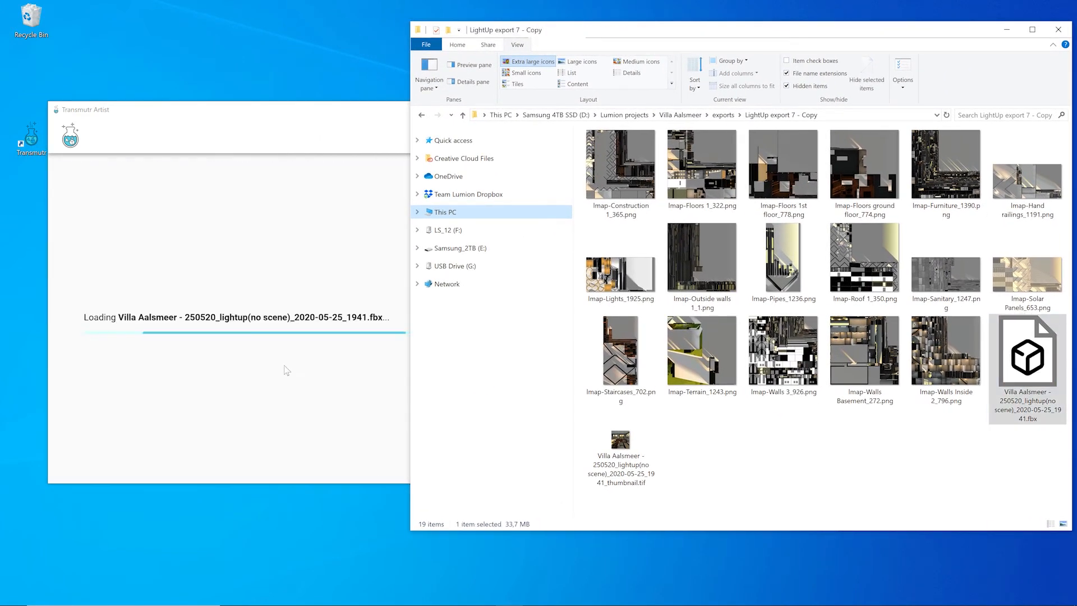
pyautogui.click(287, 119)
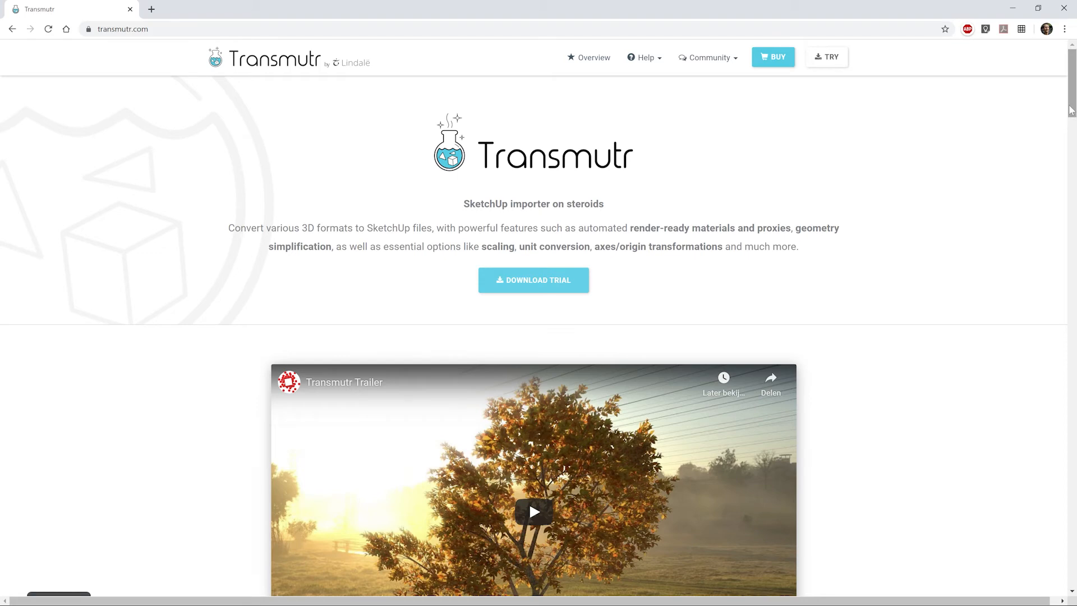
# Step: Look through the feature overview on the Transmutr website
pyautogui.moveTo(1071, 110); pyautogui.dragTo(1008, 232)
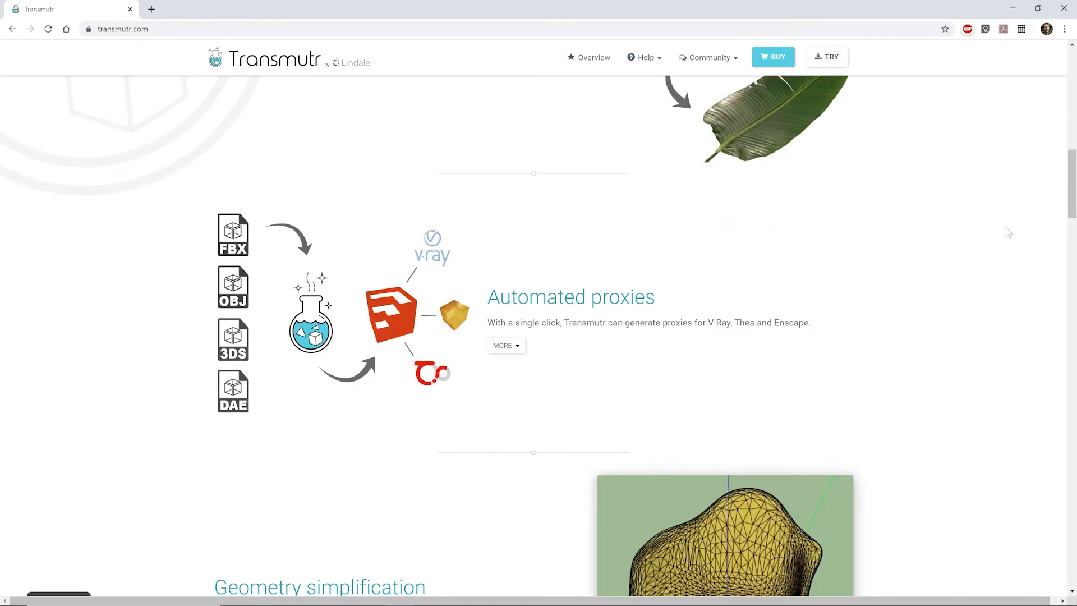
pyautogui.scroll(-7, 1008, 232)
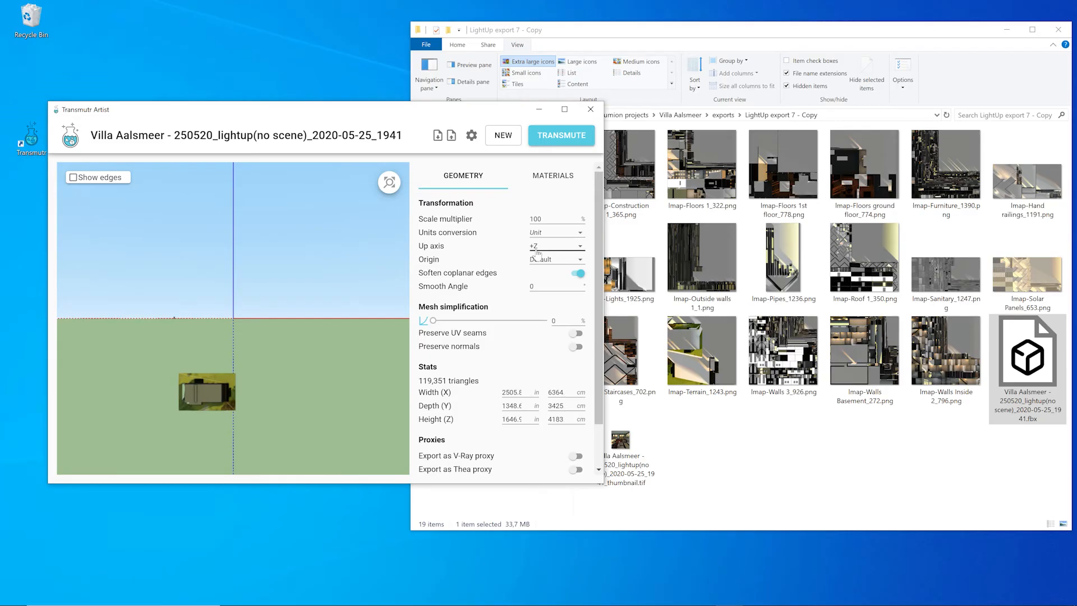
# Step: Set the imported model's up axis to +Y and its units conversion to cm, and fit the preview to the model
pyautogui.click(538, 254)
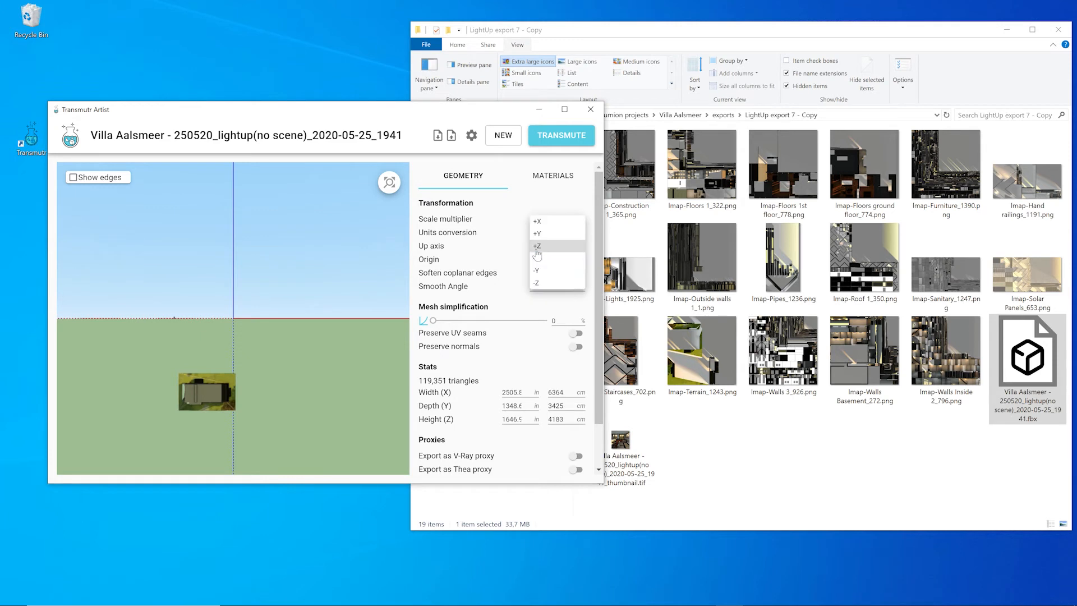
pyautogui.click(537, 238)
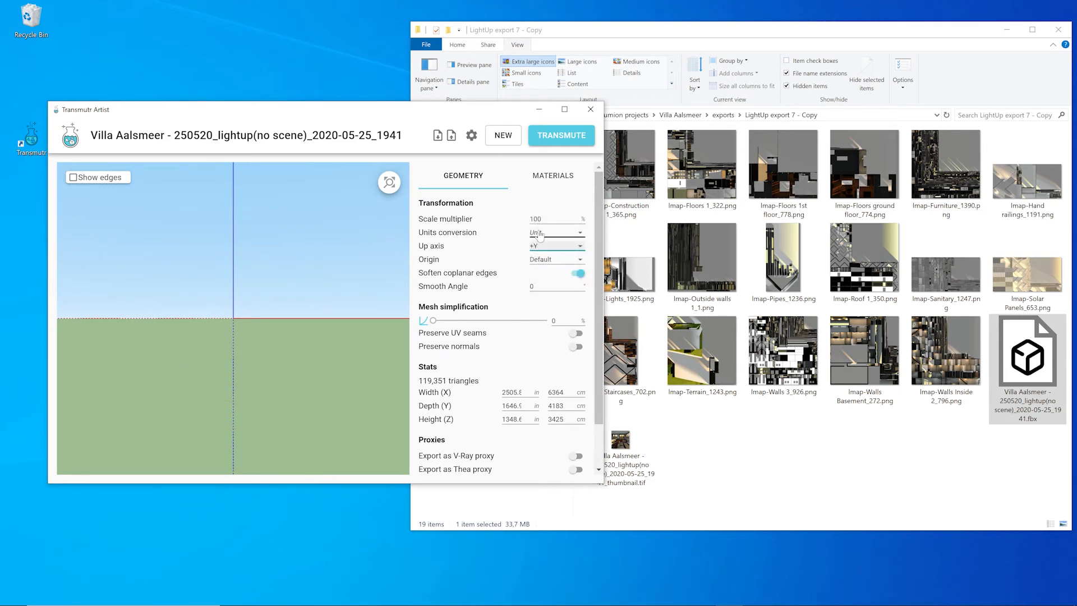
pyautogui.click(539, 236)
pyautogui.click(539, 285)
pyautogui.click(389, 184)
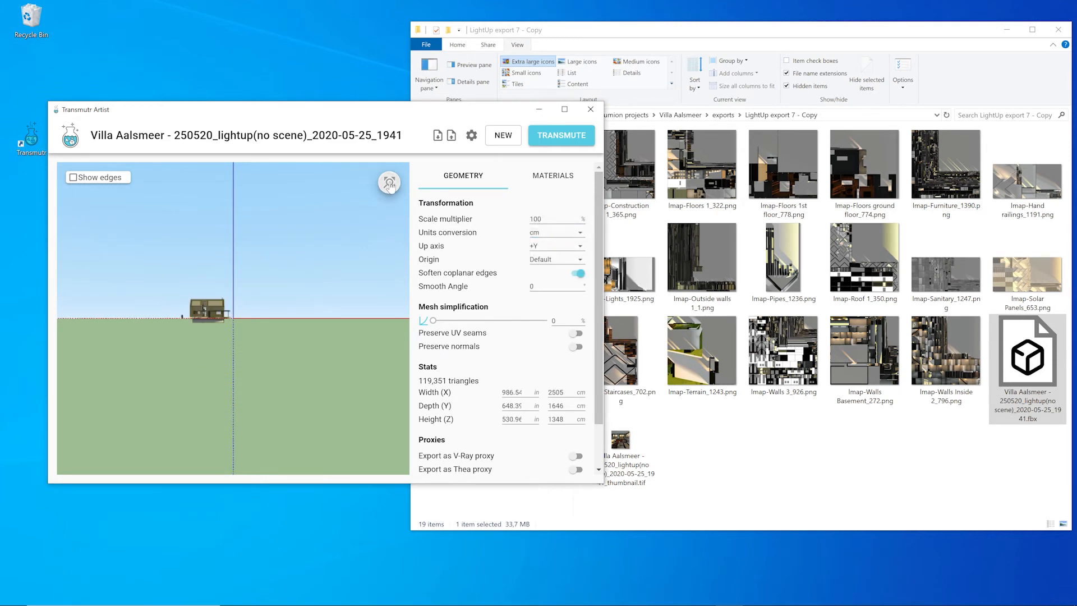
# Step: Transmute the villa into a SketchUp file in the LightUp export 7 - Copy folder, keeping the suggested file name
pyautogui.click(564, 110)
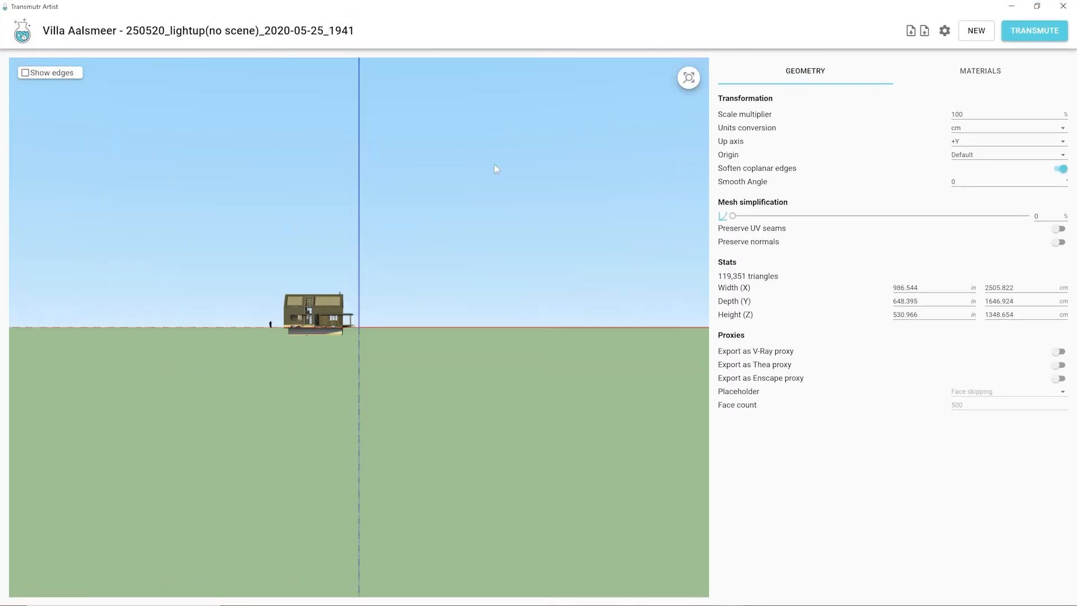
pyautogui.scroll(8, 315, 338)
pyautogui.moveTo(305, 282); pyautogui.dragTo(250, 314)
pyautogui.scroll(3, 617, 136)
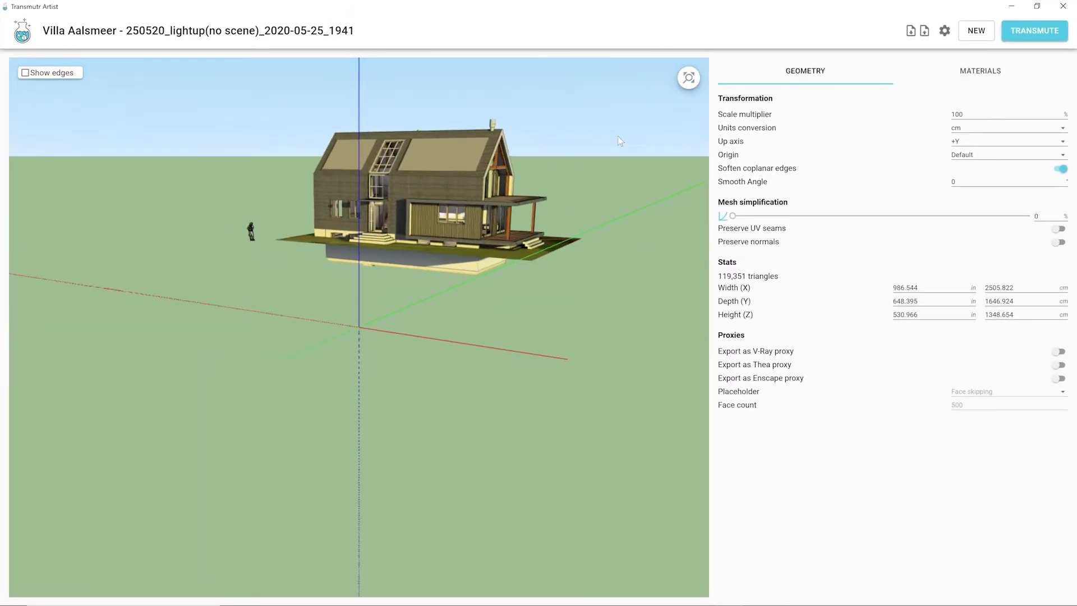
pyautogui.click(1034, 30)
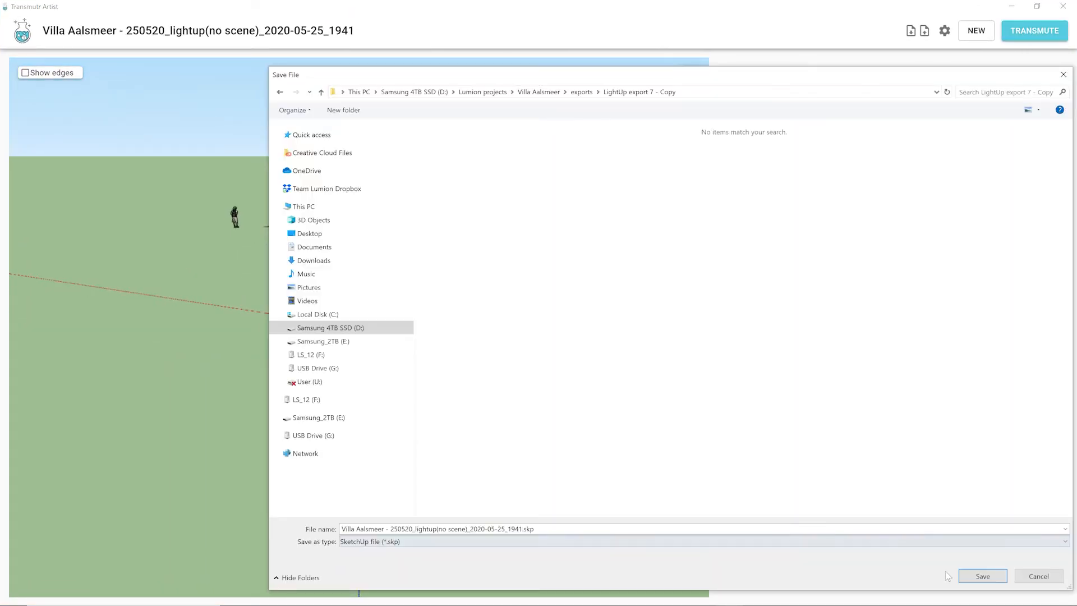
pyautogui.click(982, 576)
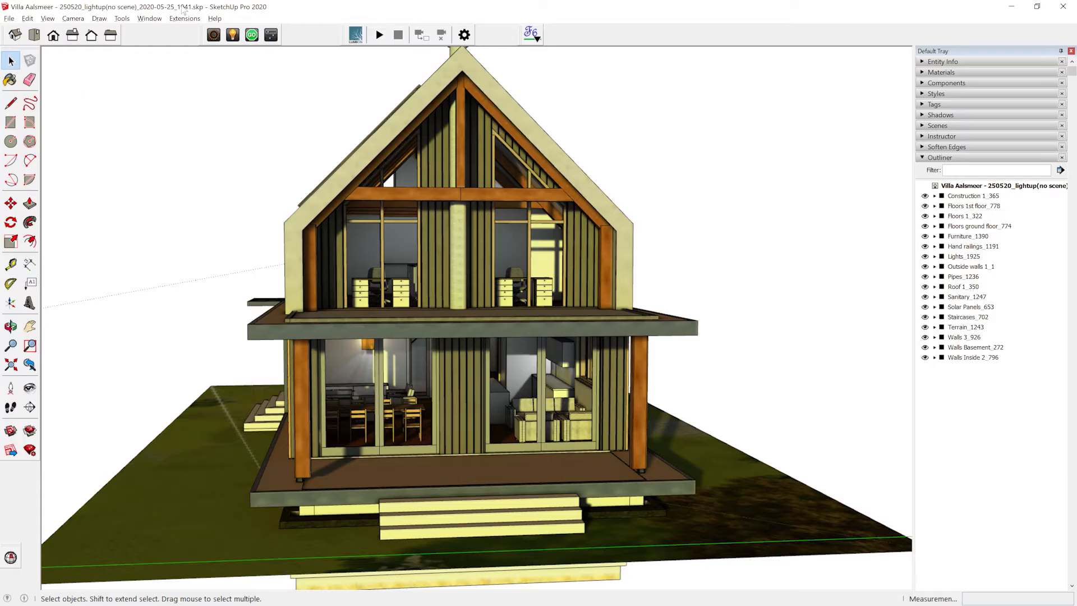
# Step: Switch to SketchUp and export the converted model as binary glTF 2.0, named Villa Aalsmeer .glb
pyautogui.click(185, 17)
pyautogui.moveTo(213, 106)
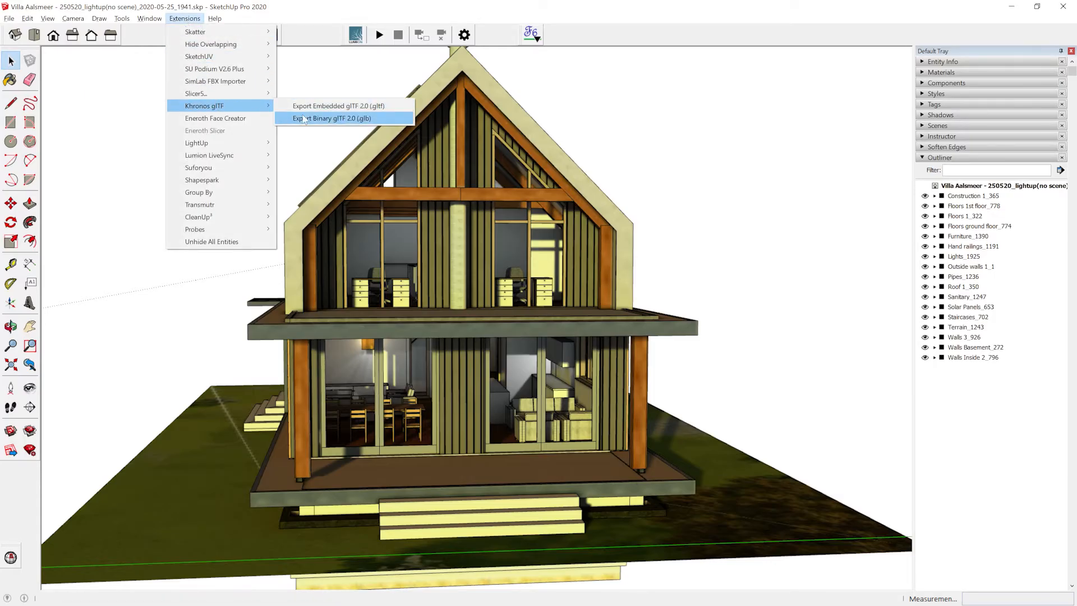
pyautogui.click(337, 119)
pyautogui.click(504, 480)
pyautogui.moveTo(505, 480); pyautogui.dragTo(373, 481)
pyautogui.press('BackSpace')
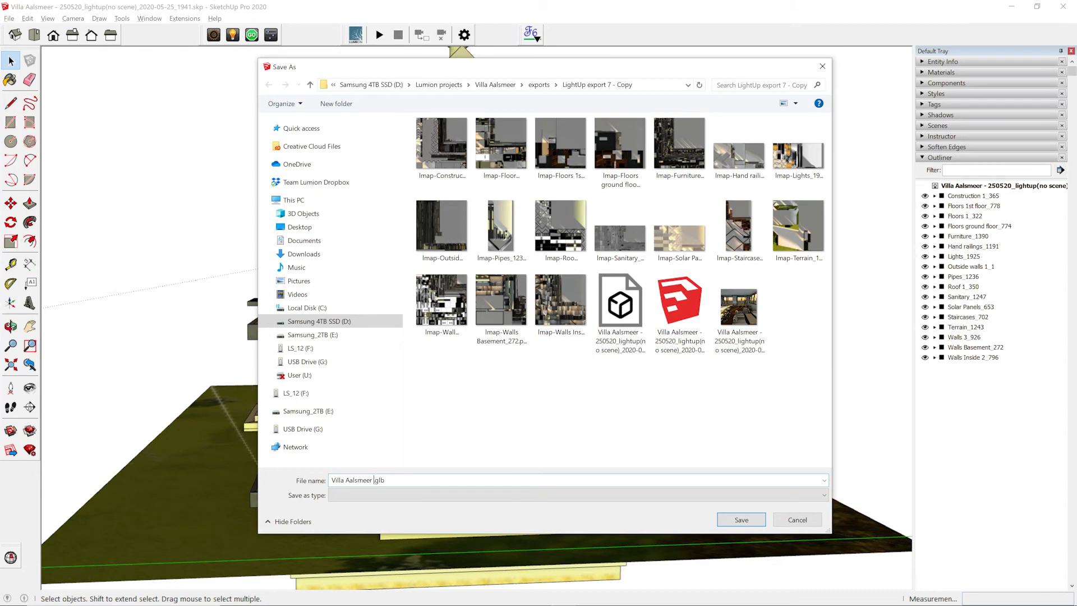
pyautogui.click(741, 520)
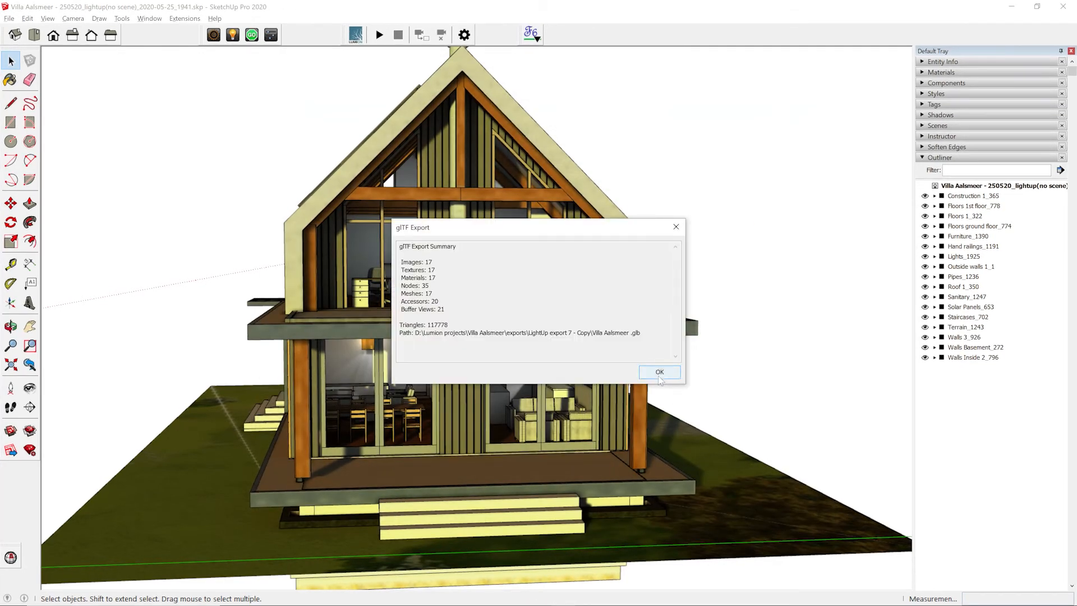
pyautogui.click(660, 375)
# Step: Hide every group in the model except the three floor groups and the staircases
pyautogui.click(963, 195)
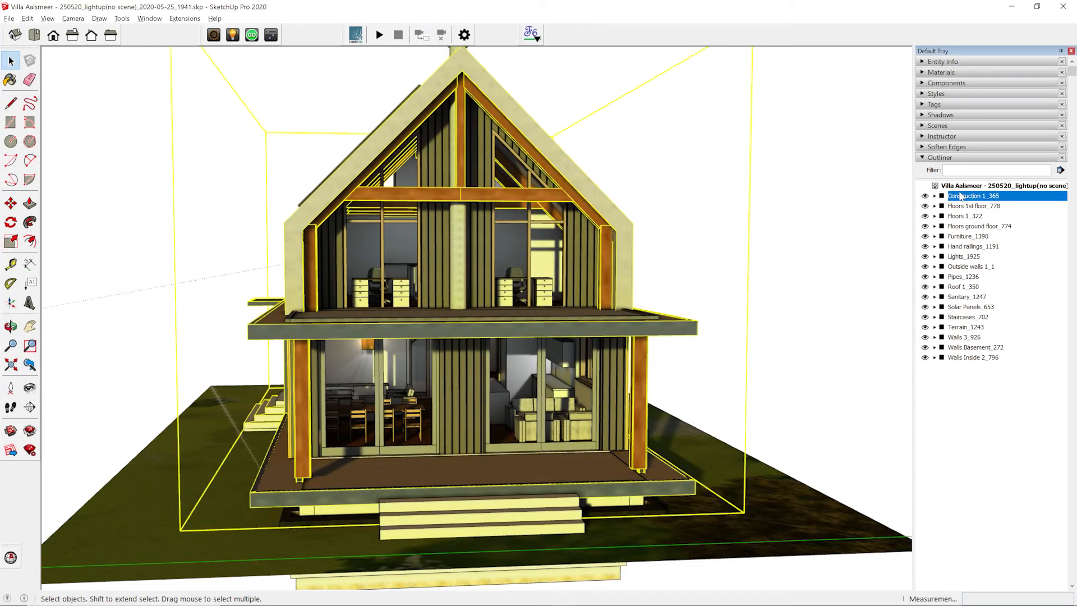
pyautogui.keyDown('shift'); pyautogui.click(979, 357); pyautogui.keyUp('shift')
pyautogui.keyDown('ctrl'); pyautogui.click(977, 208); pyautogui.keyUp('ctrl')
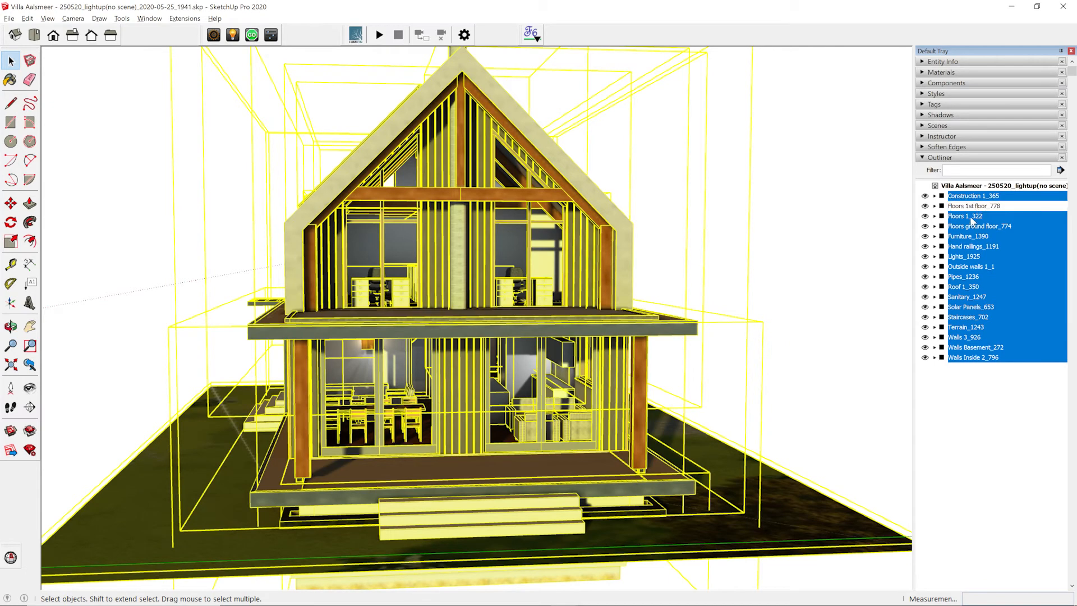
pyautogui.keyDown('ctrl'); pyautogui.click(974, 217); pyautogui.keyUp('ctrl')
pyautogui.keyDown('ctrl'); pyautogui.click(974, 227); pyautogui.keyUp('ctrl')
pyautogui.keyDown('ctrl'); pyautogui.click(969, 318); pyautogui.keyUp('ctrl')
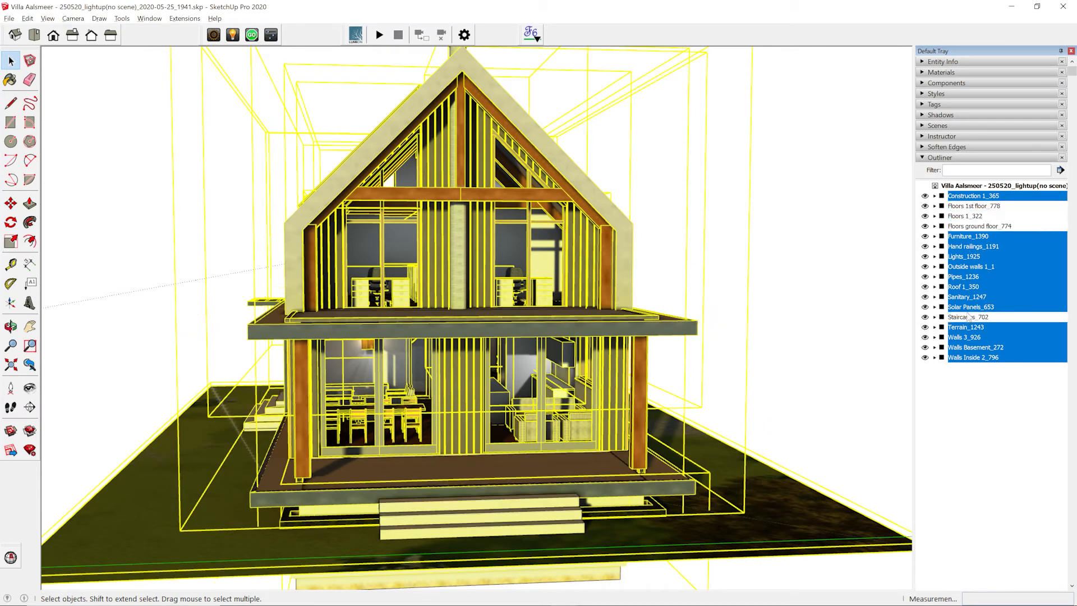
pyautogui.rightClick(970, 311)
pyautogui.click(969, 309)
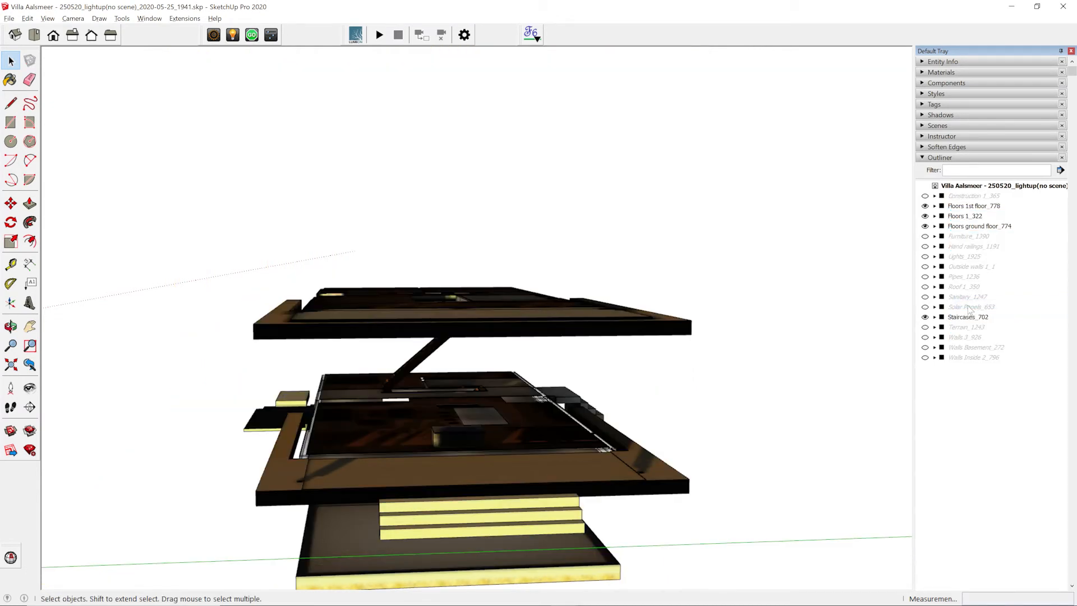
# Step: Export the floors and staircases as binary glTF 2.0, named Villa Aalsmeer Collision.glb
pyautogui.click(185, 18)
pyautogui.click(311, 116)
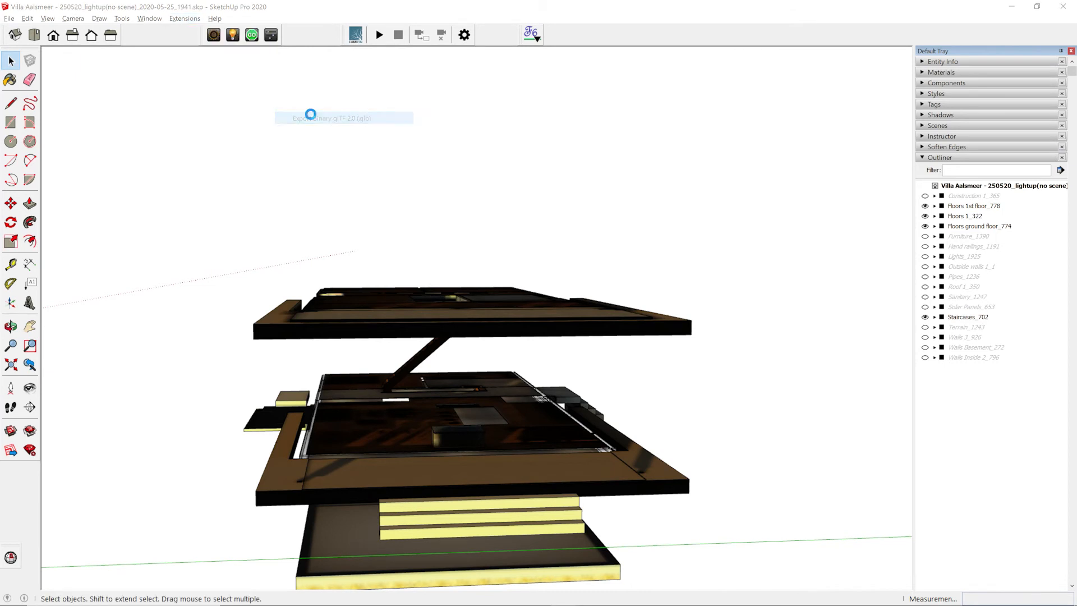
pyautogui.moveTo(374, 480); pyautogui.dragTo(504, 480)
pyautogui.press('BackSpace')
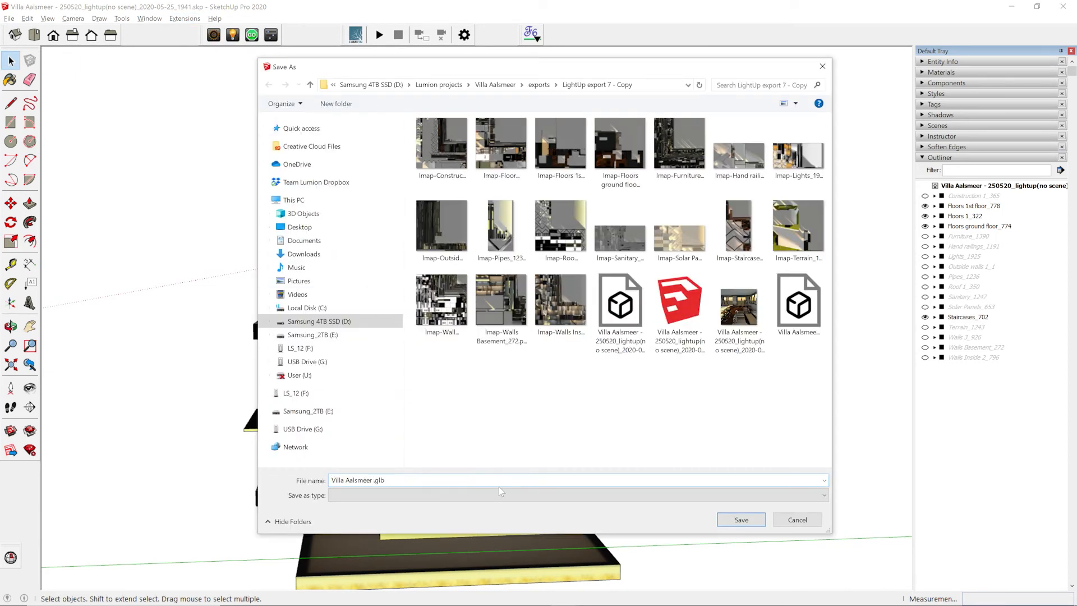
pyautogui.press('Return')
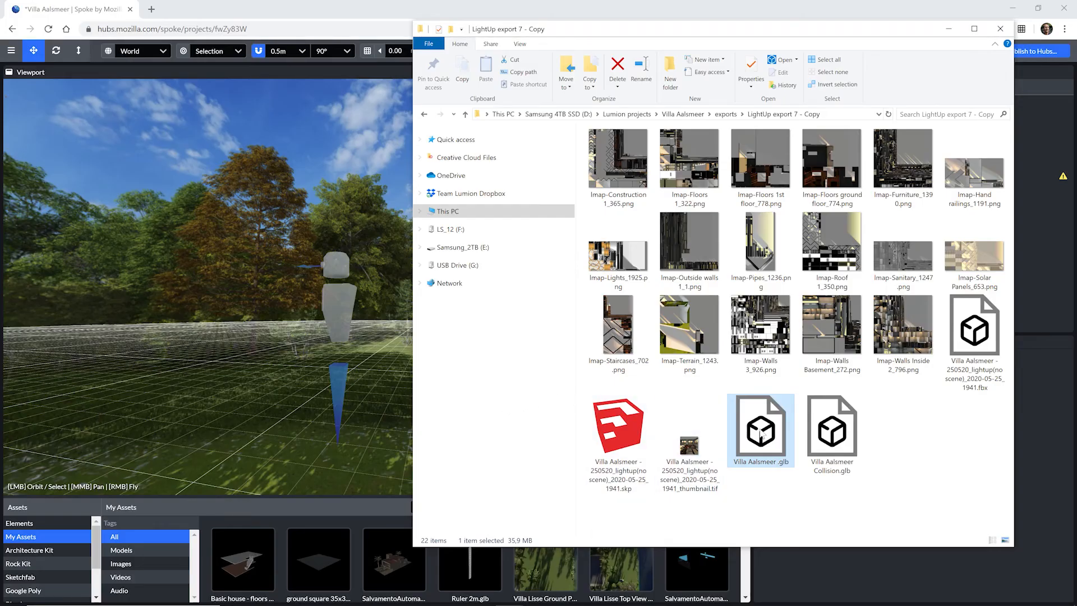
# Step: Add Villa Aalsmeer .glb from the export folder to the Spoke scene and name the object Villa Aalsmeer
pyautogui.moveTo(760, 432); pyautogui.dragTo(387, 391)
pyautogui.doubleClick(801, 362)
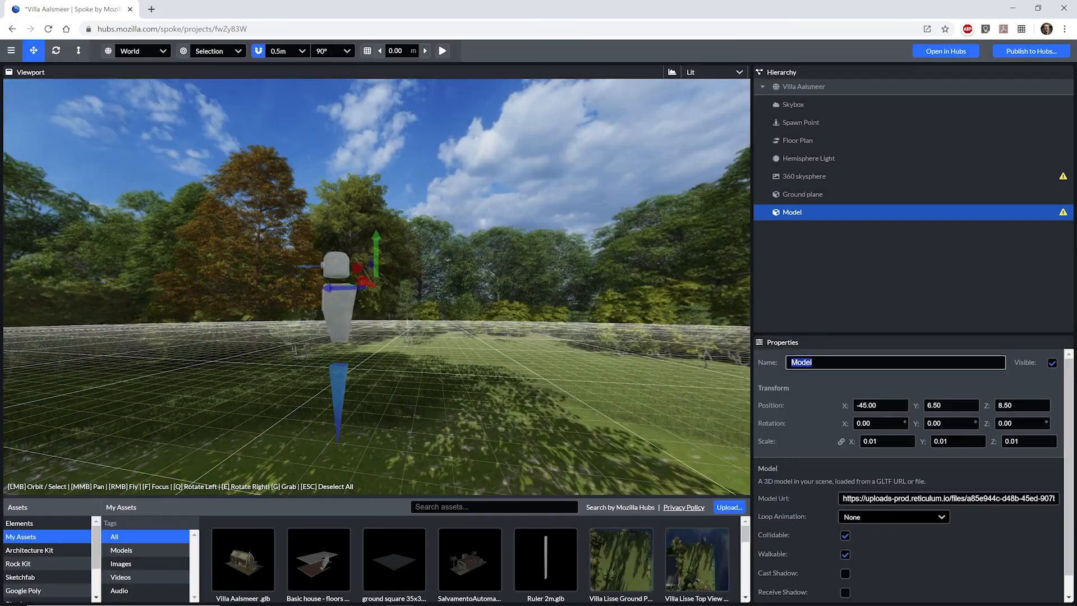
pyautogui.write('Villa A')
pyautogui.press('Tab')
# Step: Position the Villa Aalsmeer model at X 4, Y 0, Z 32 with scale 1, and disable Collidable and Walkable
pyautogui.write('4')
pyautogui.press('Tab')
pyautogui.write('0')
pyautogui.press('Tab')
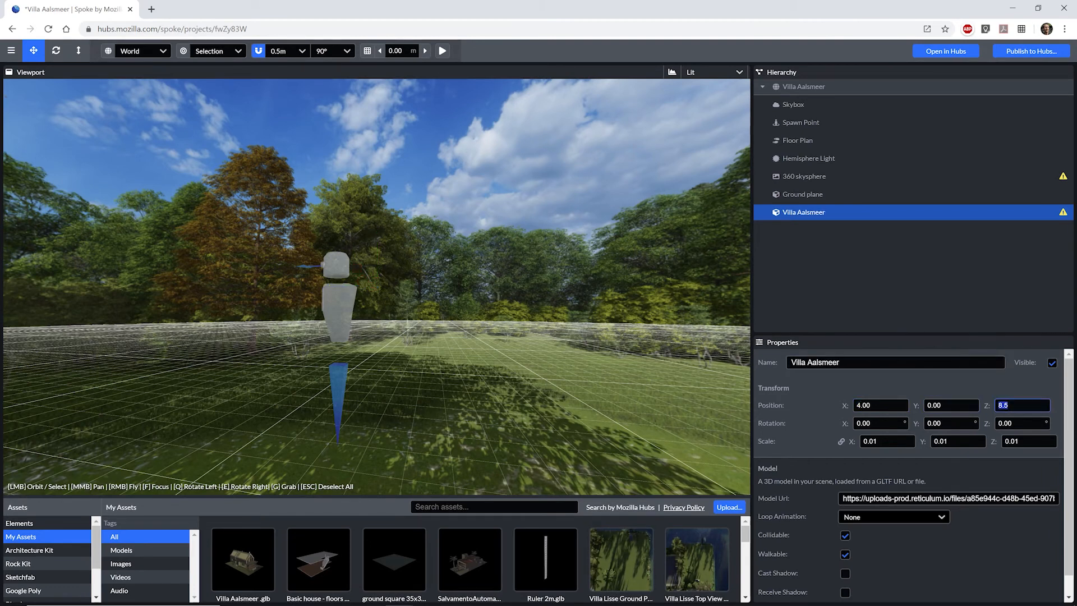
pyautogui.click(887, 440)
pyautogui.write('1')
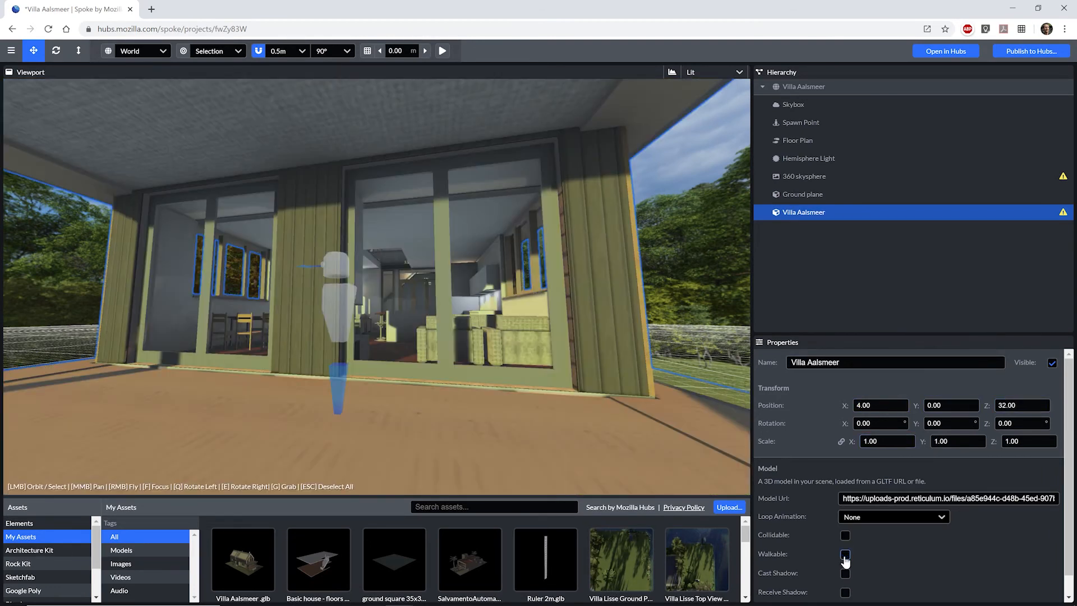
# Step: Add Villa Aalsmeer Collision.glb to the Spoke scene and name the object Collision Model
pyautogui.hotkey('alt', 'Tab')
pyautogui.click(829, 441)
pyautogui.moveTo(829, 442); pyautogui.dragTo(403, 412)
pyautogui.click(811, 361)
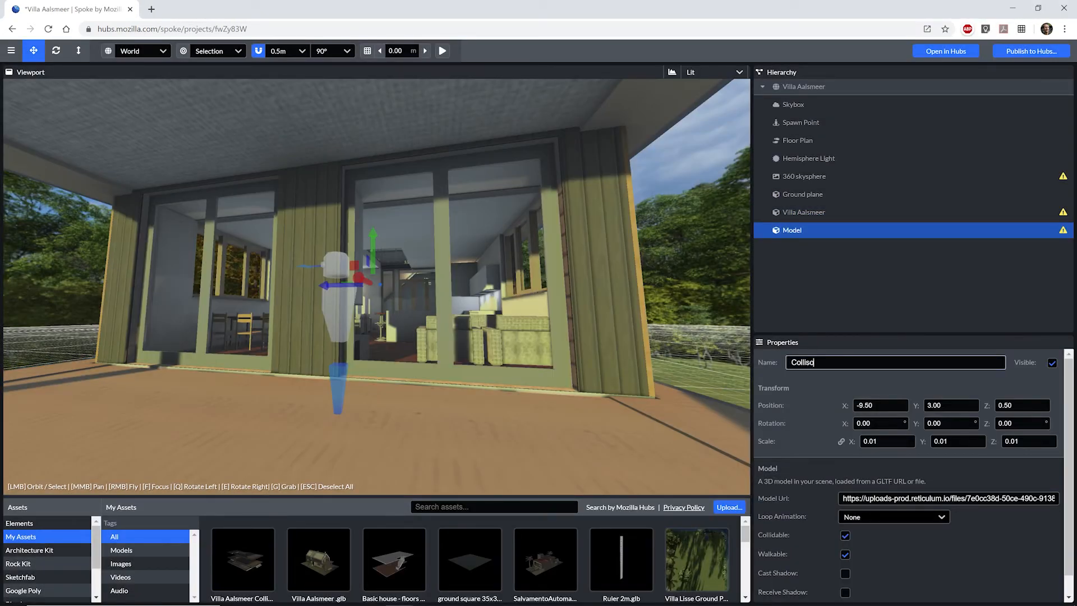
# Step: Position the Collision Model at X 4, Y 0, Z 32 and set its scale to 1
pyautogui.click(897, 405)
pyautogui.write('4')
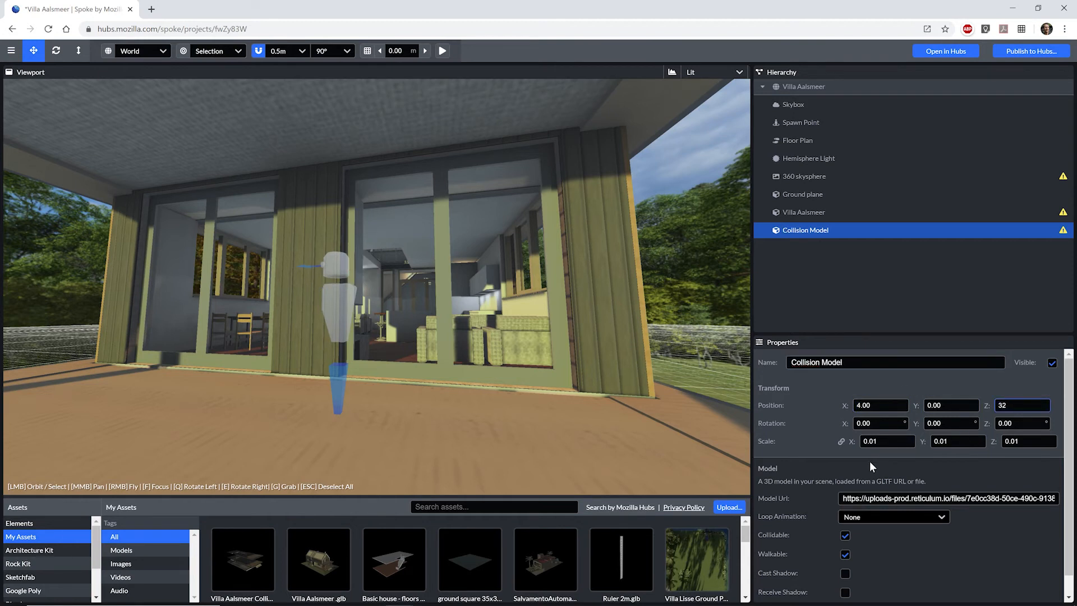
pyautogui.write('1')
# Step: Hide the Collision Model, turning the Villa Aalsmeer model's visibility off and back on to check the collision geometry
pyautogui.click(873, 213)
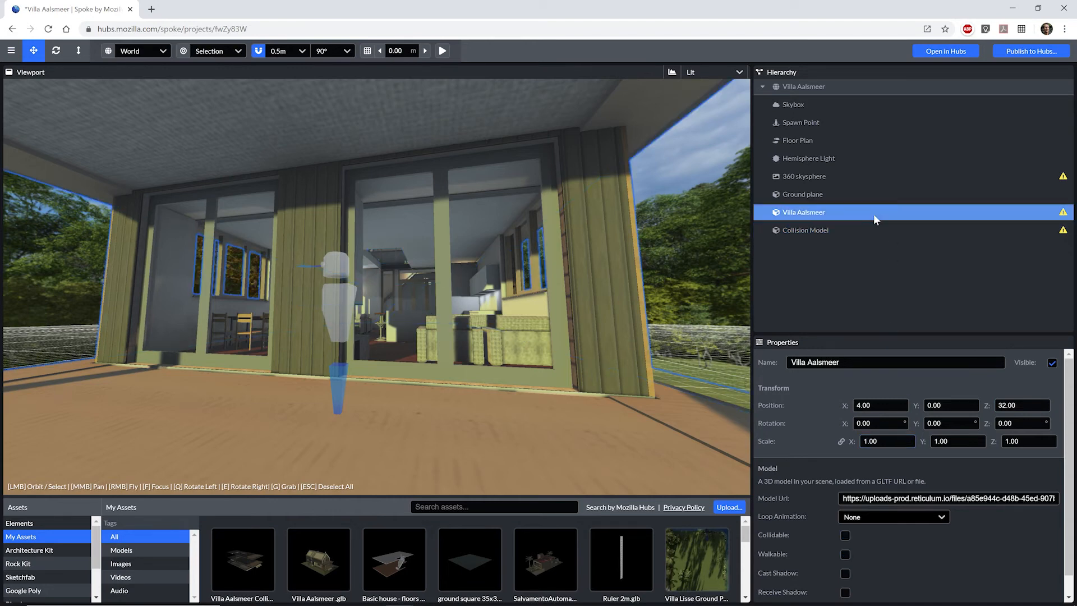
pyautogui.click(1052, 364)
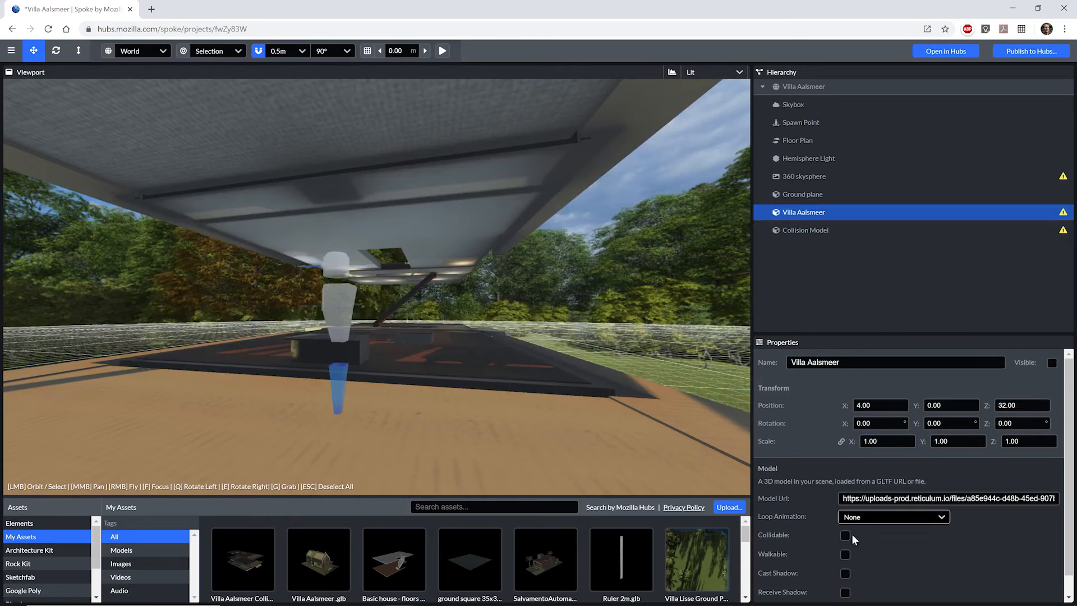
pyautogui.click(805, 230)
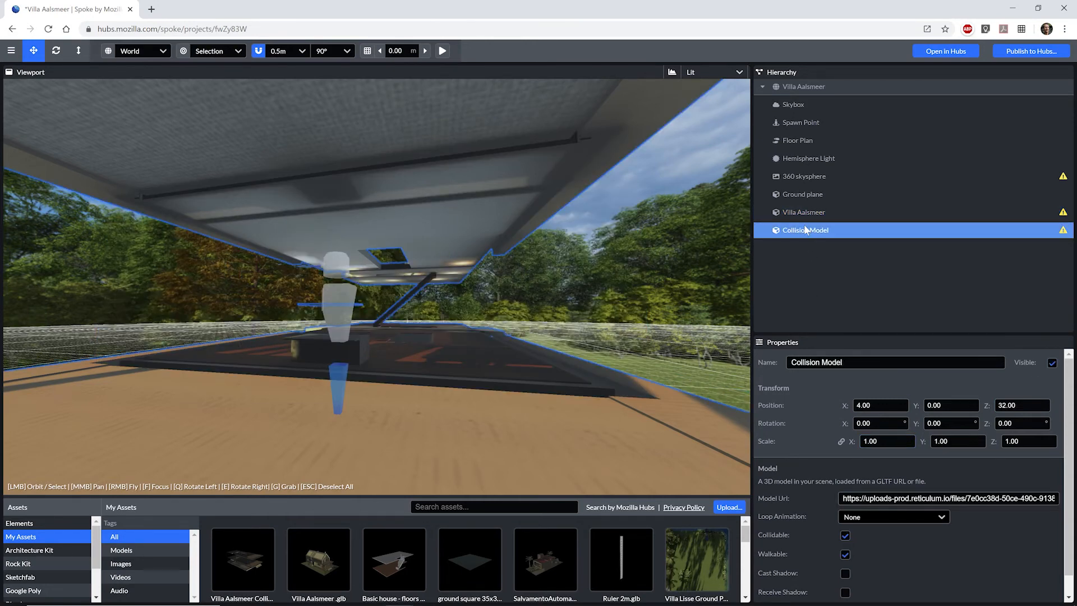
pyautogui.click(1052, 363)
pyautogui.click(839, 212)
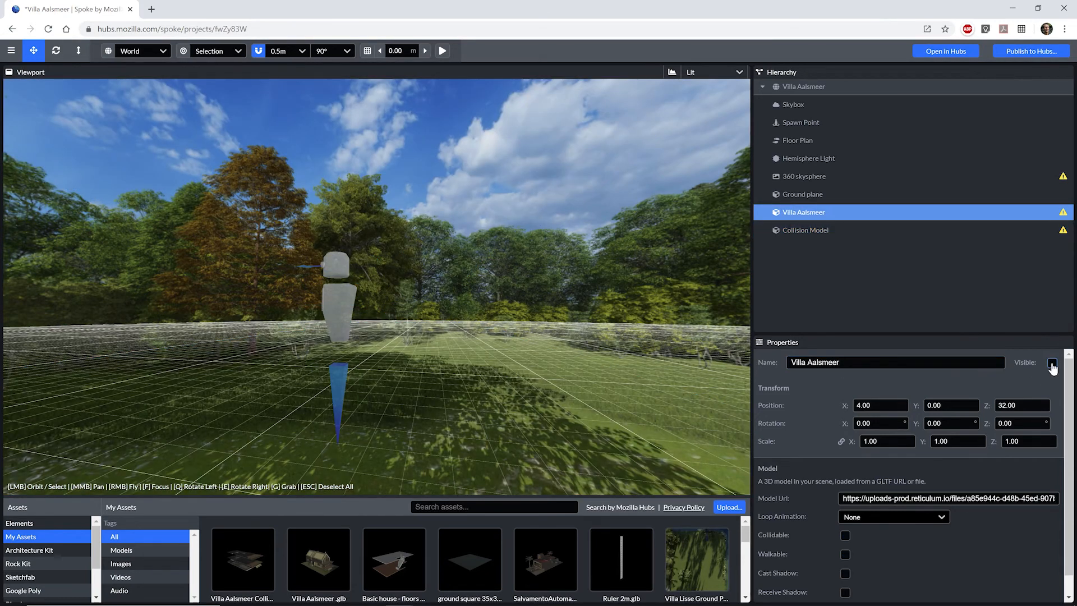
pyautogui.click(1052, 364)
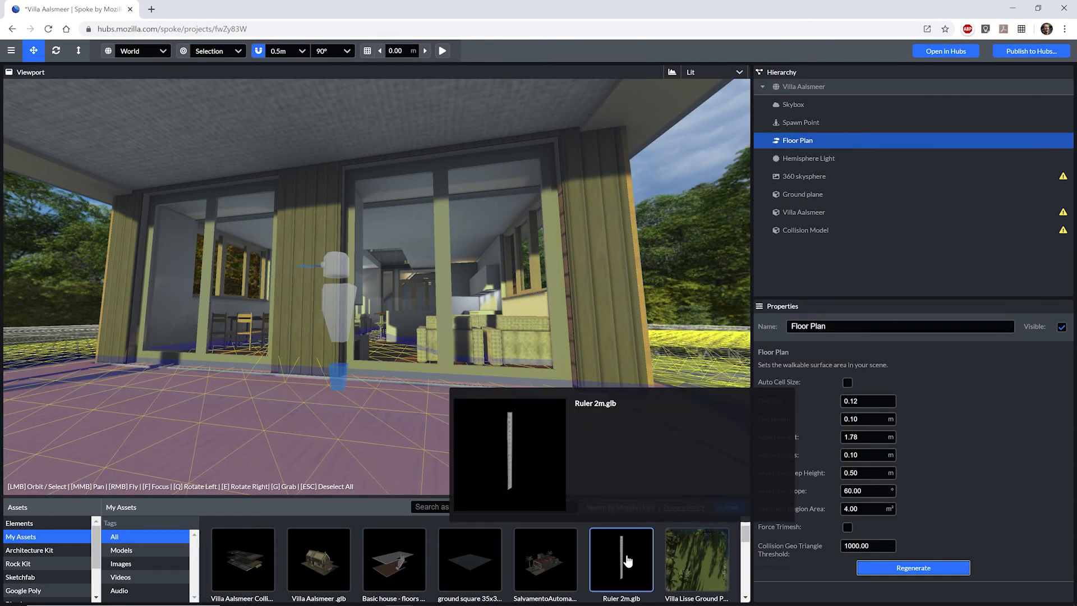
# Step: Place two Ruler 2m.glb models on the terrace and indoors, with the terrace one at Y 0.8 and Collidable and Walkable disabled
pyautogui.moveTo(627, 561); pyautogui.dragTo(503, 416)
pyautogui.scroll(3, 560, 457)
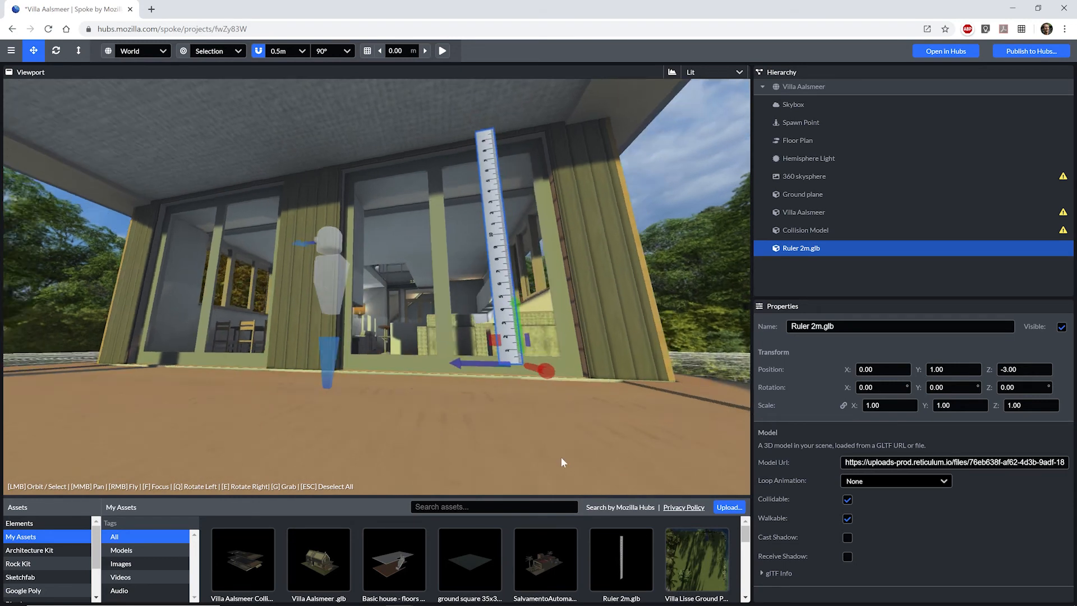
pyautogui.scroll(1, 560, 456)
pyautogui.doubleClick(954, 369)
pyautogui.write('0.5')
pyautogui.press('BackSpace')
pyautogui.write('8')
pyautogui.click(816, 212)
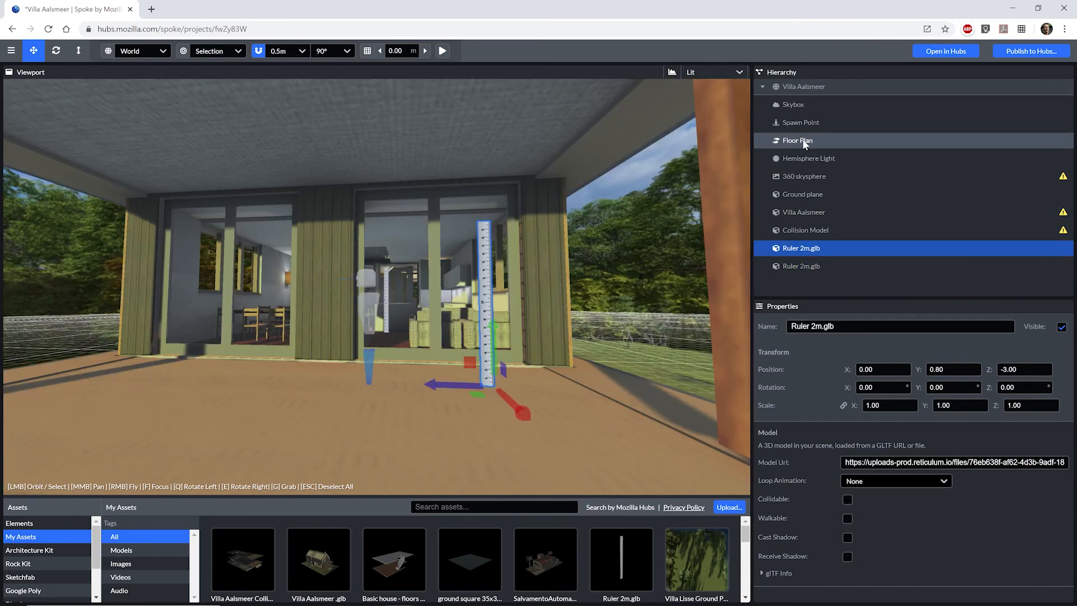
# Step: Regenerate the Floor Plan and publish the scene to Hubs
pyautogui.click(806, 142)
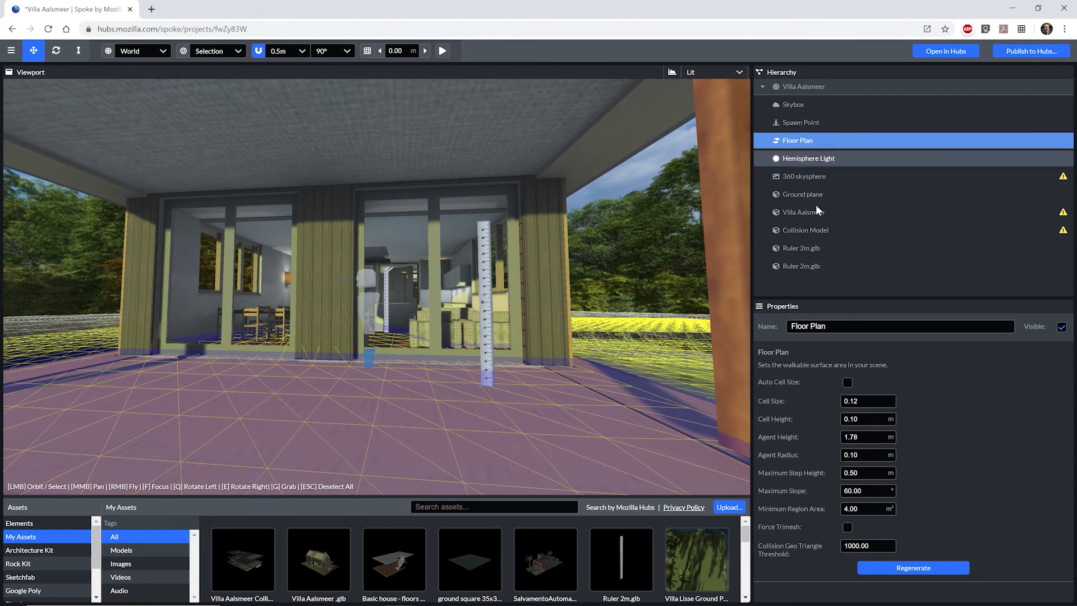
pyautogui.click(903, 566)
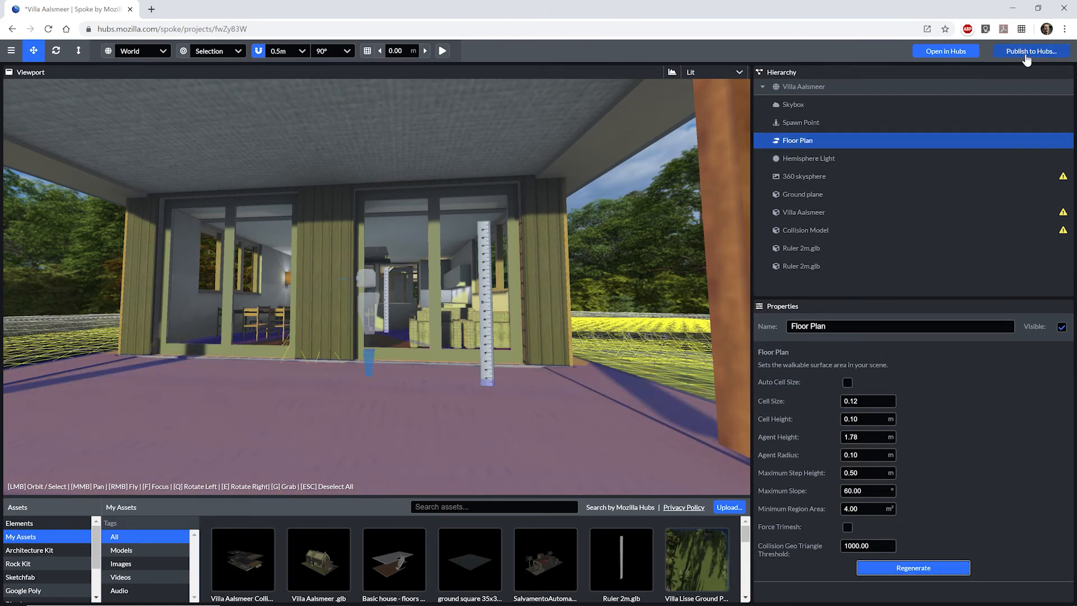
pyautogui.click(1026, 56)
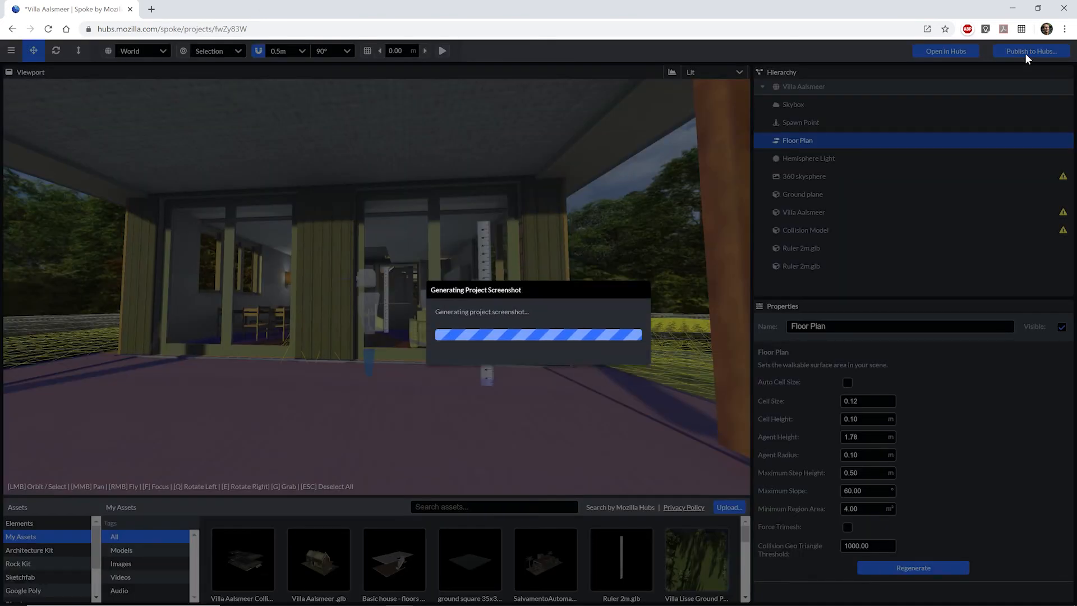
pyautogui.click(681, 414)
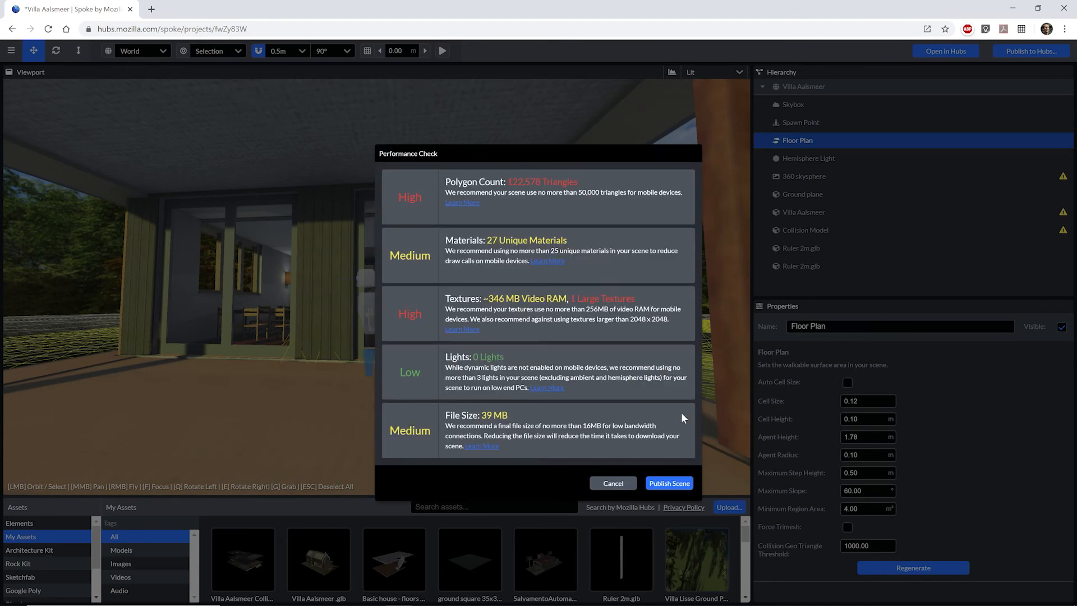
pyautogui.click(685, 483)
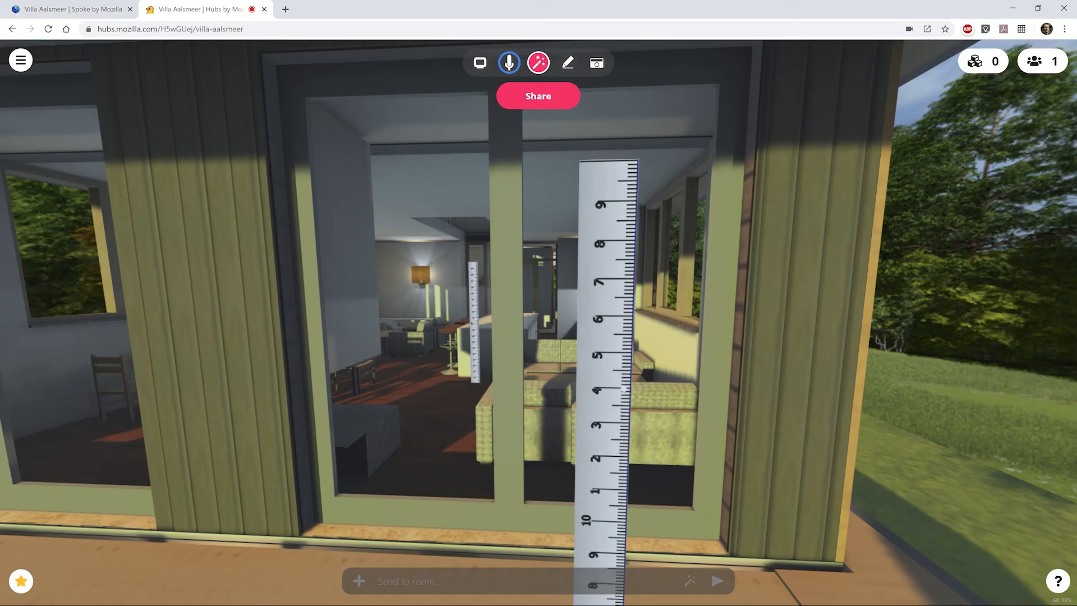
# Step: Walk through the published villa in the Hubs room and open the room's sharing options
pyautogui.press('w')
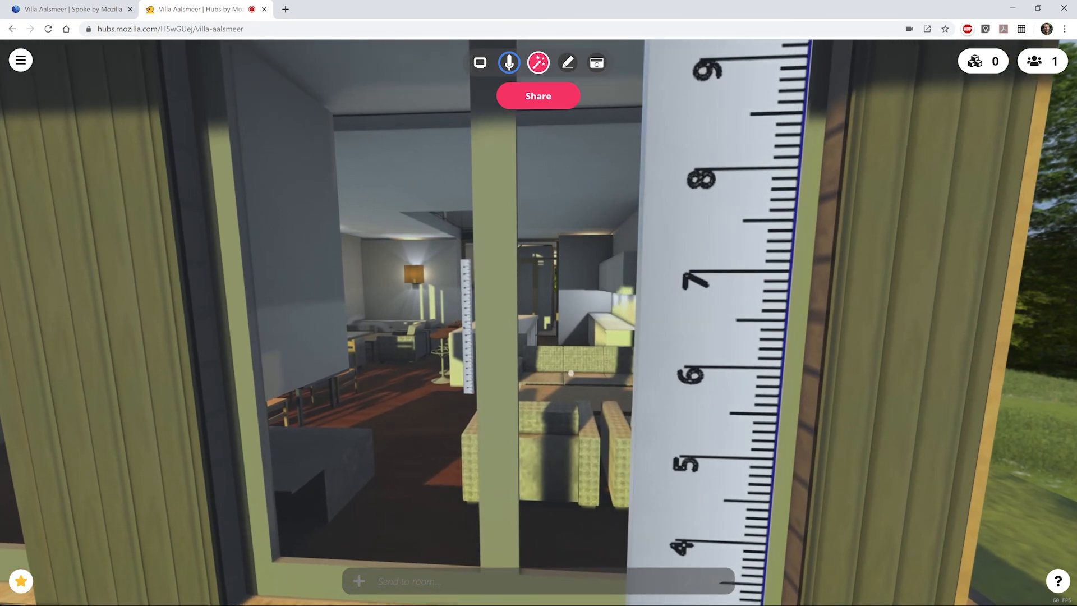
pyautogui.press('s')
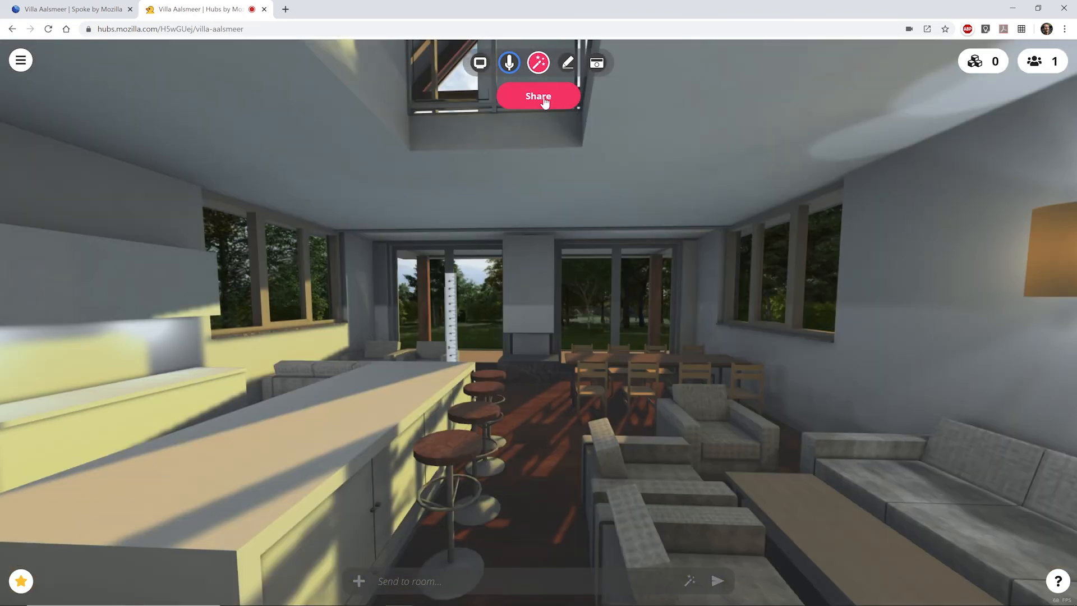
pyautogui.click(538, 97)
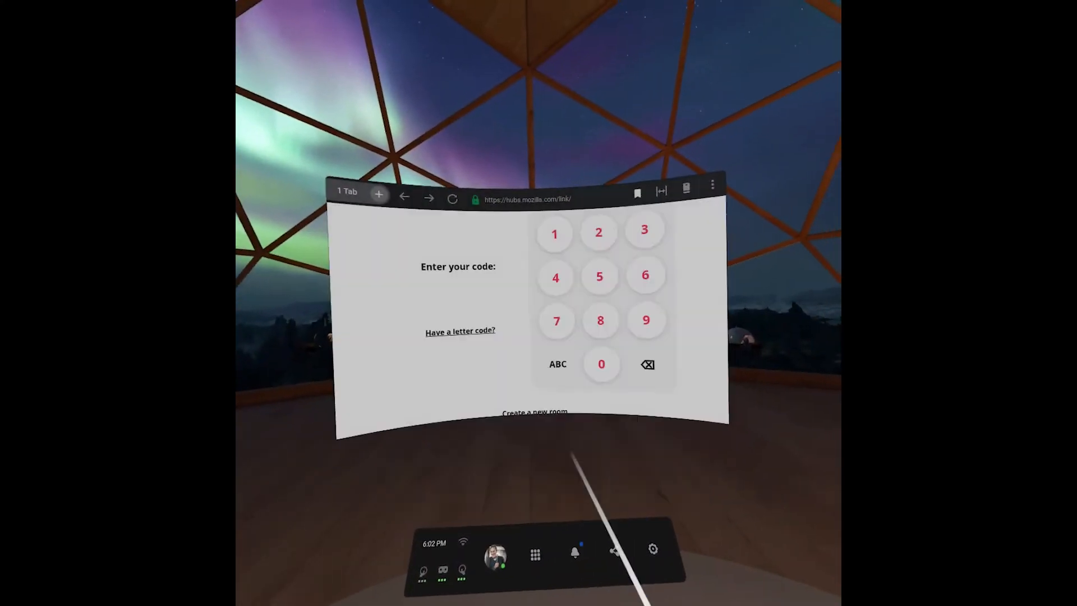
# Step: Enter the room's link code on the Hubs link page in the VR headset's browser to open the room
pyautogui.click(591, 317)
pyautogui.click(507, 281)
pyautogui.click(614, 371)
pyautogui.click(523, 287)
pyautogui.click(571, 417)
pyautogui.click(571, 417)
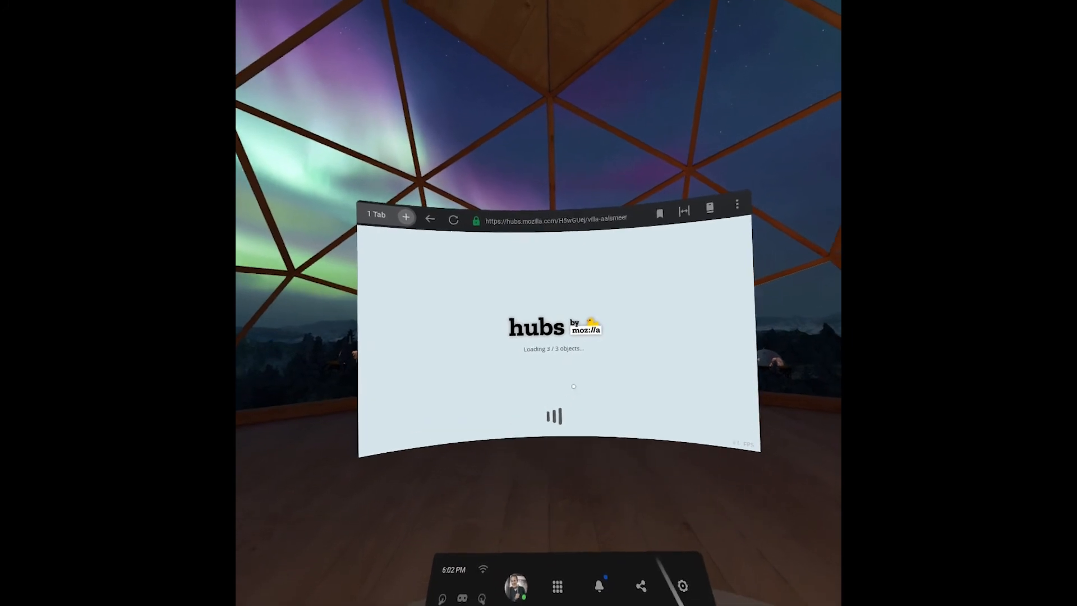
# Step: Publish the Villa Aalsmeer scene to Hubs and walk through the villa's living area, opening the room's sharing options
pyautogui.click(554, 399)
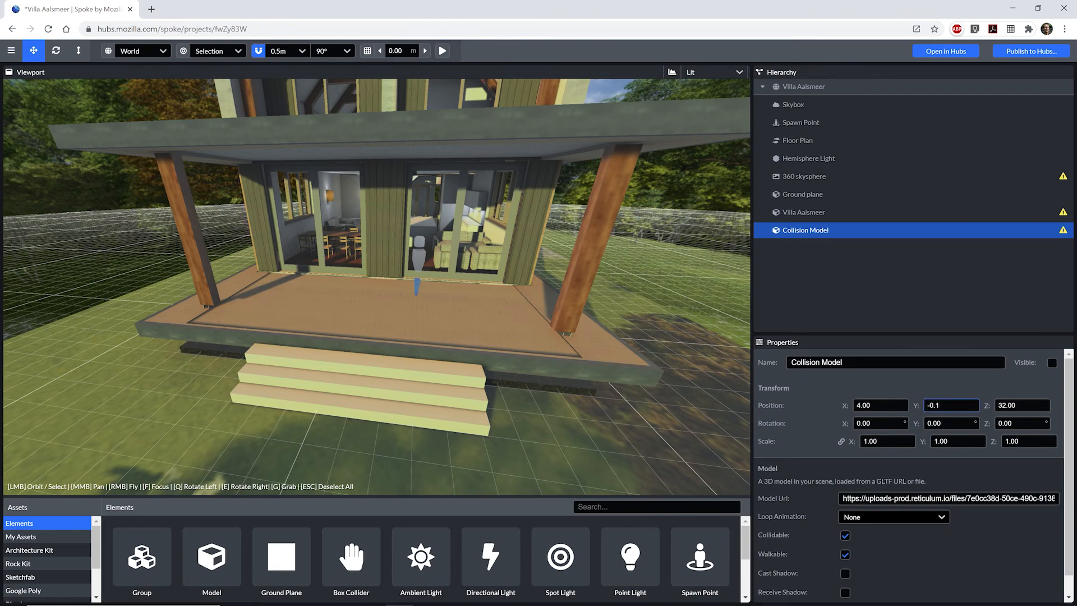
pyautogui.click(1059, 56)
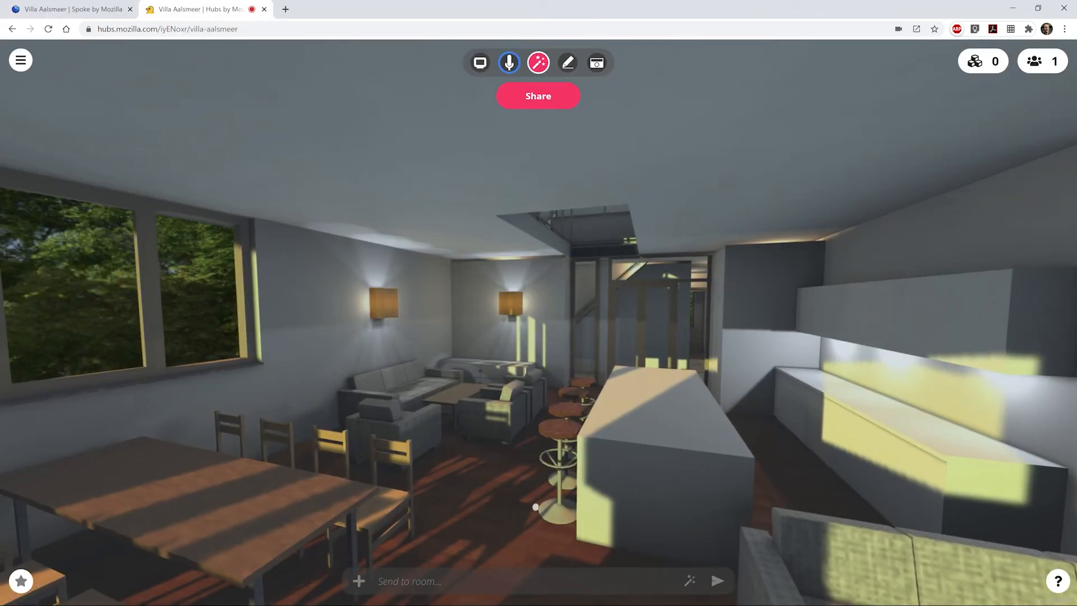
pyautogui.press('w')
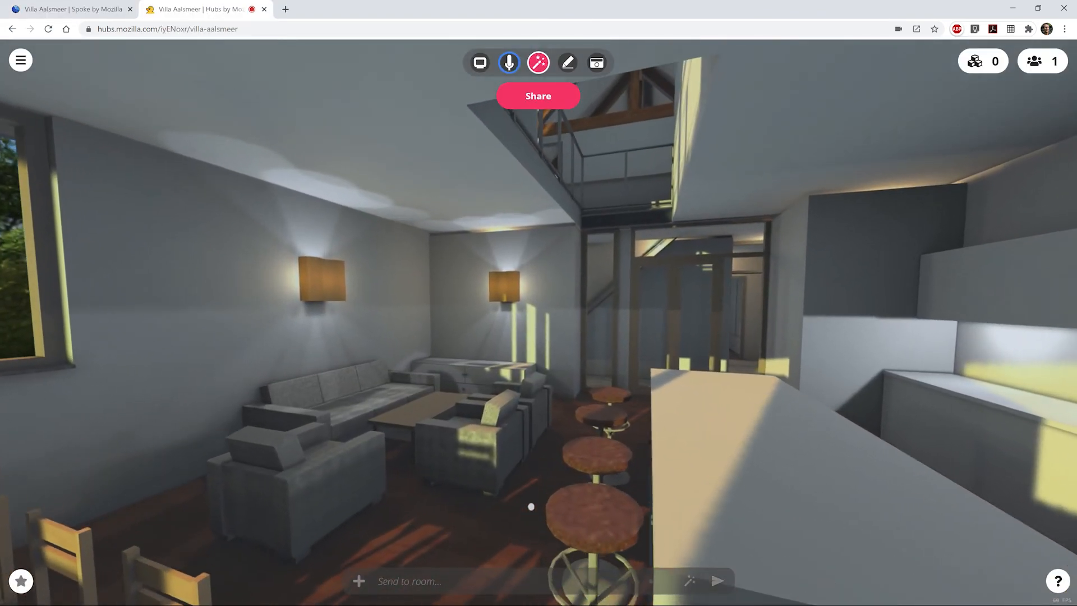
pyautogui.click(534, 98)
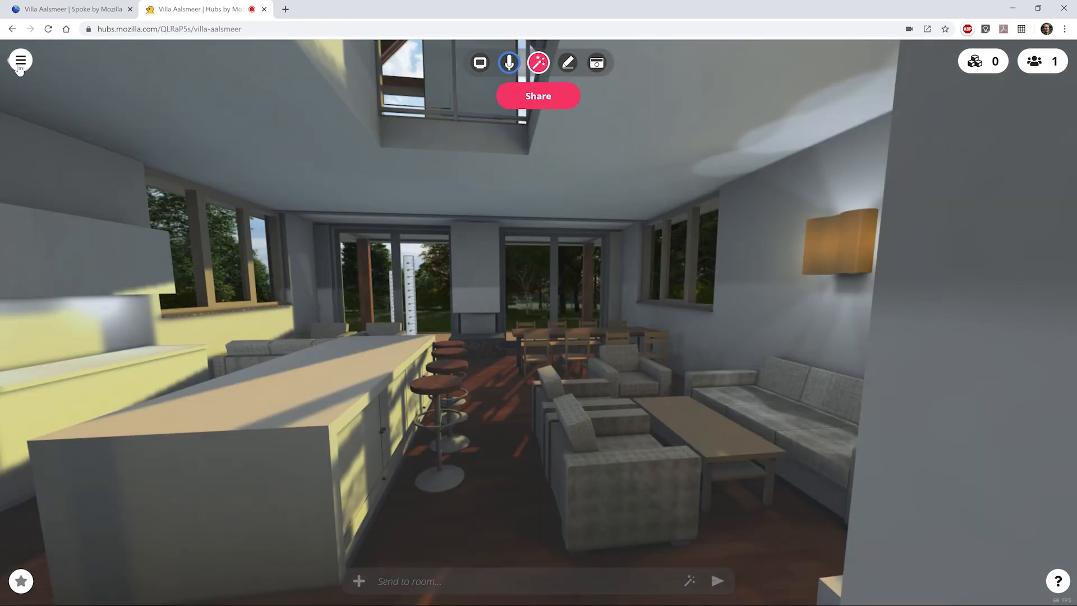
# Step: Open the name and avatar settings in the Villa Aalsmeer room and browse the featured avatars
pyautogui.click(20, 61)
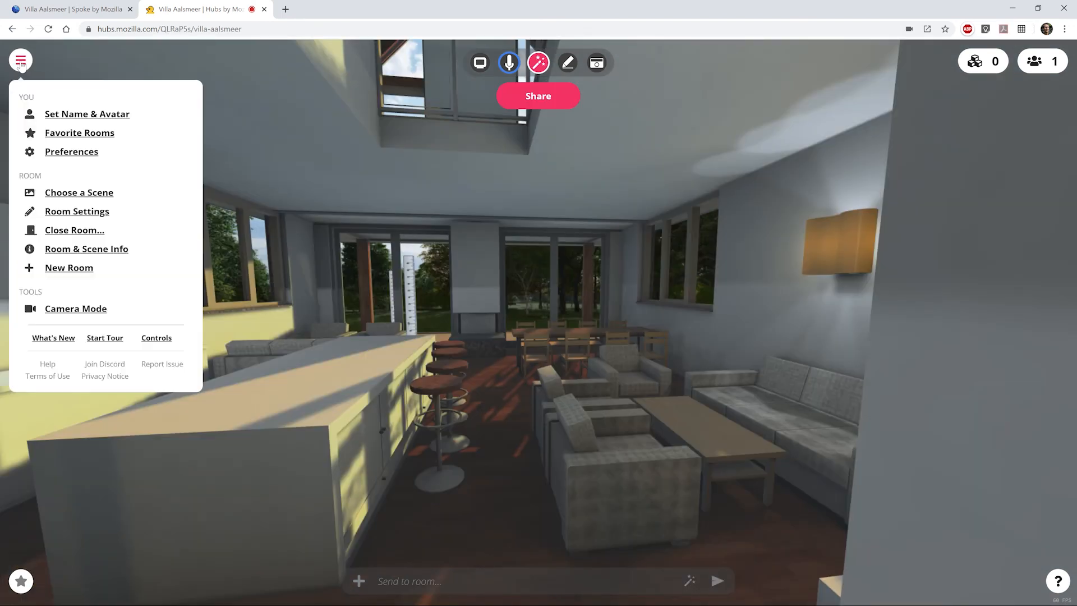
pyautogui.click(74, 115)
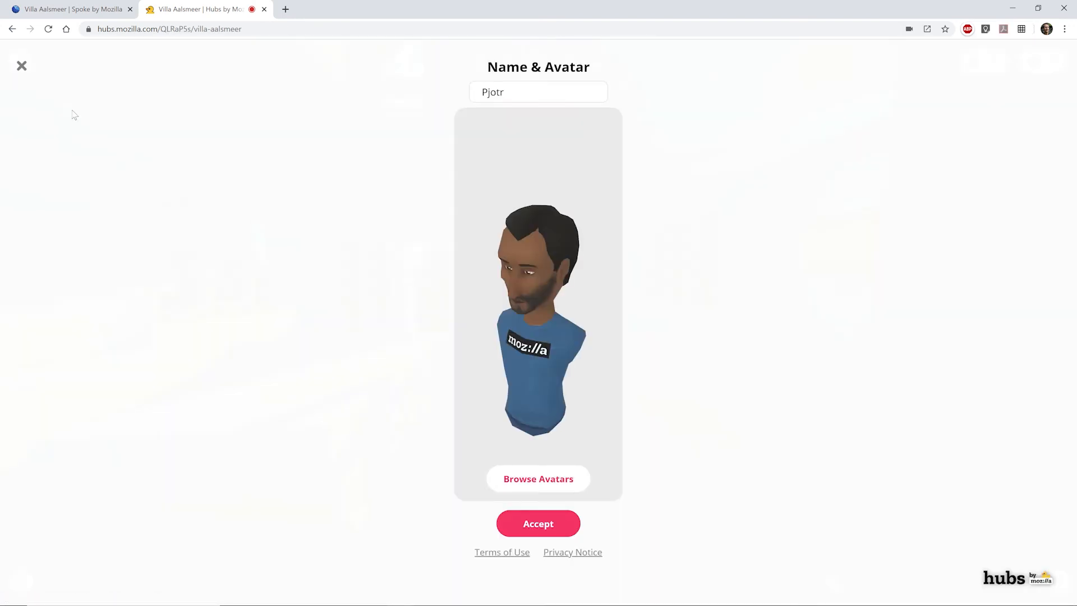
pyautogui.click(523, 478)
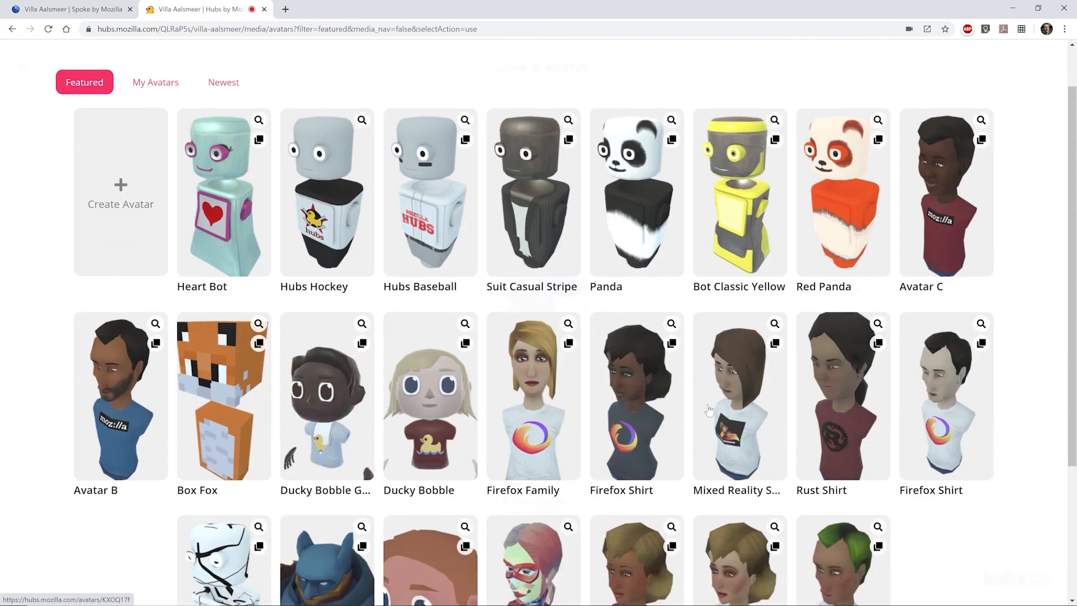
pyautogui.scroll(-3, 709, 410)
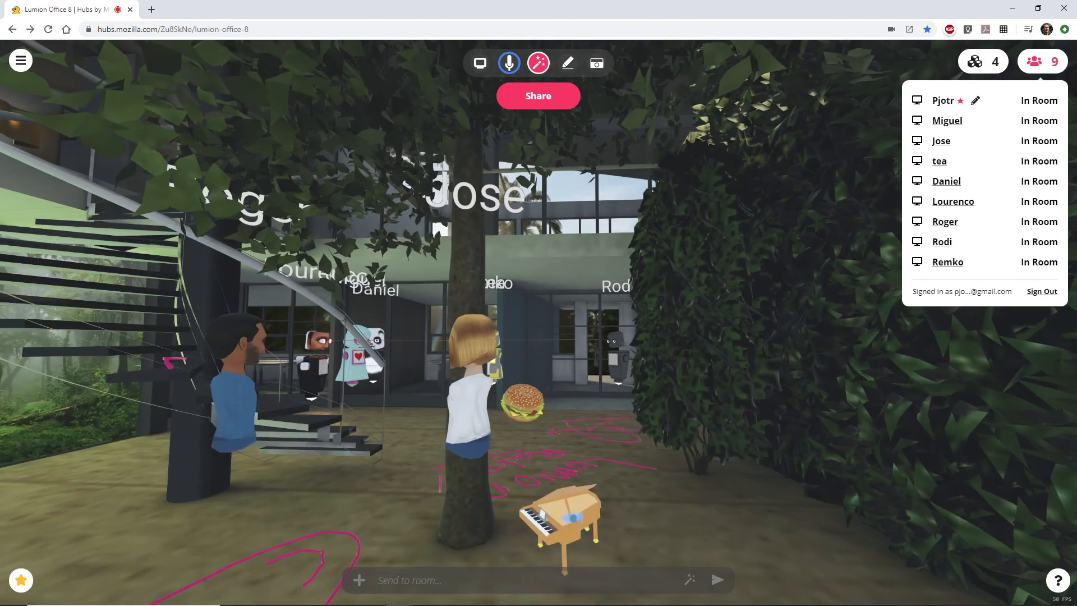
pyautogui.moveTo(561, 516); pyautogui.dragTo(793, 387)
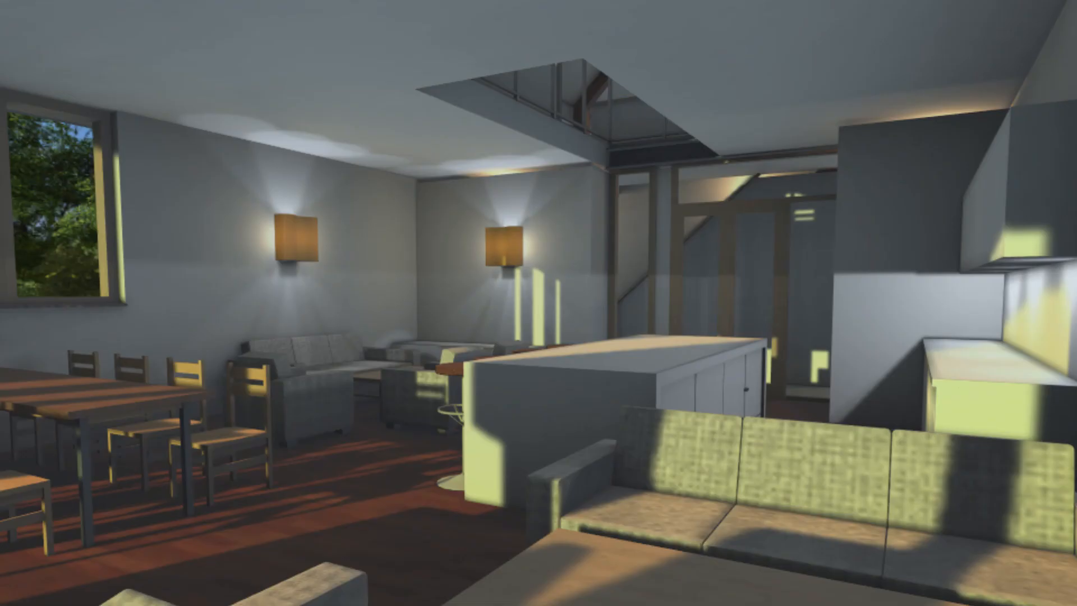